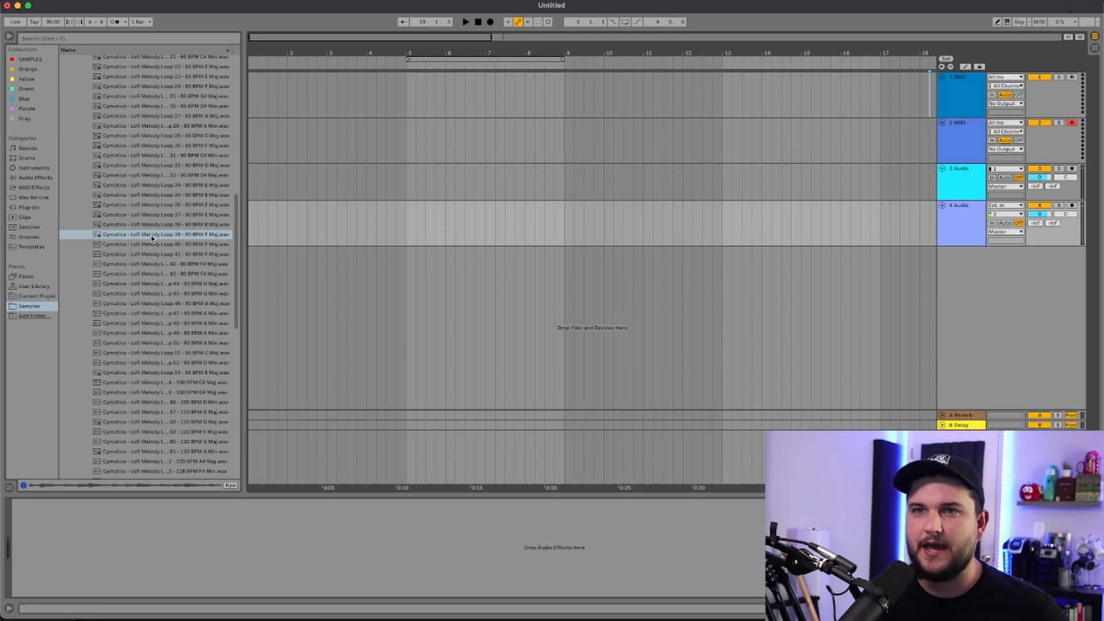
- Place the Cymatics Lofi Melody Loop 39 sample (90 BPM, F Maj) on the fourth track, move it to bar 5 and play it
{"action": "left_click_drag", "start_coordinate": [150, 237], "coordinate": [313, 230]}
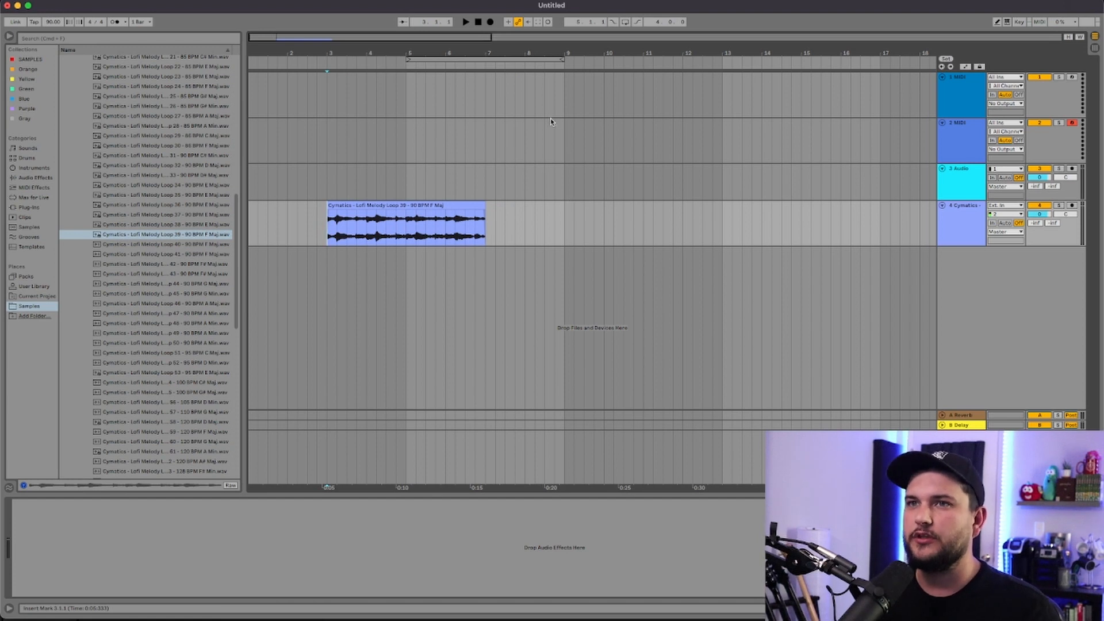
{"action": "key", "text": "space"}
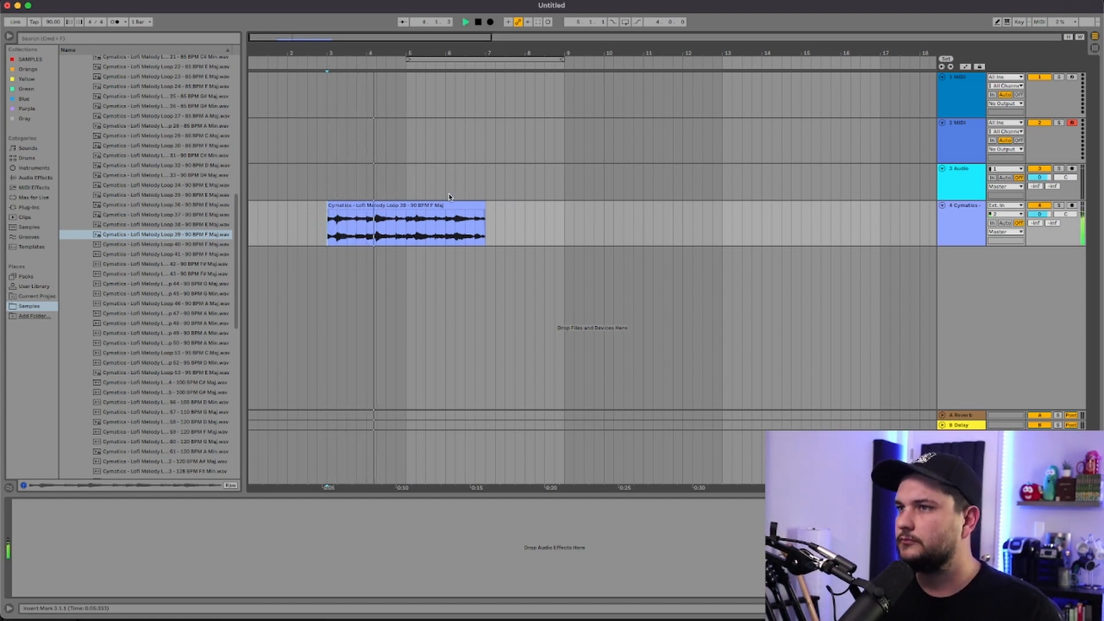
{"action": "left_click_drag", "start_coordinate": [382, 202], "coordinate": [451, 205]}
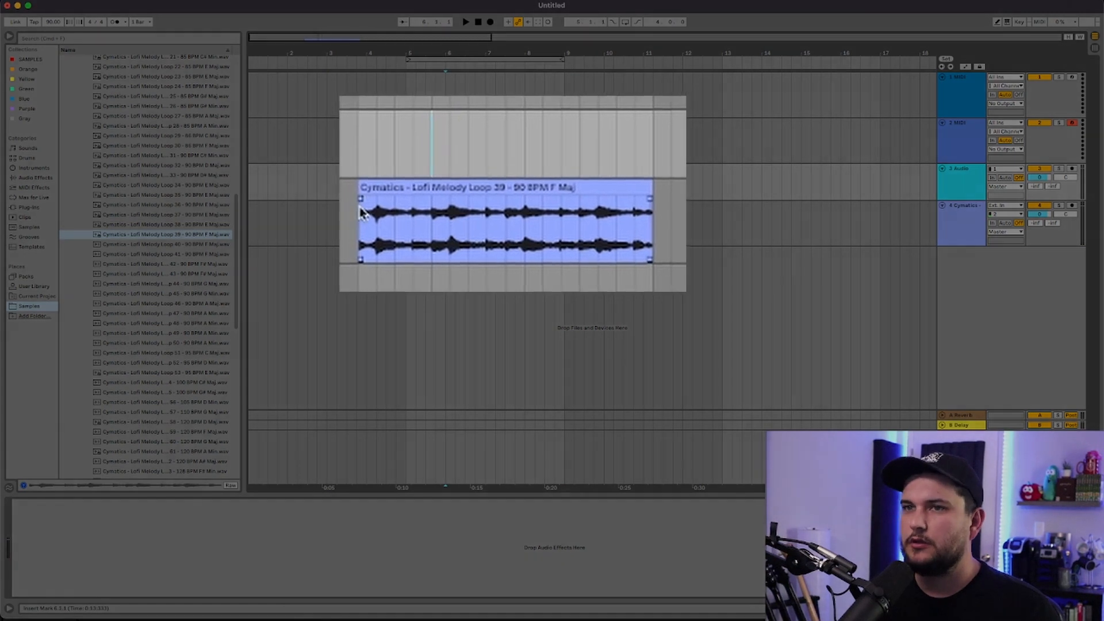
{"action": "key", "text": "space"}
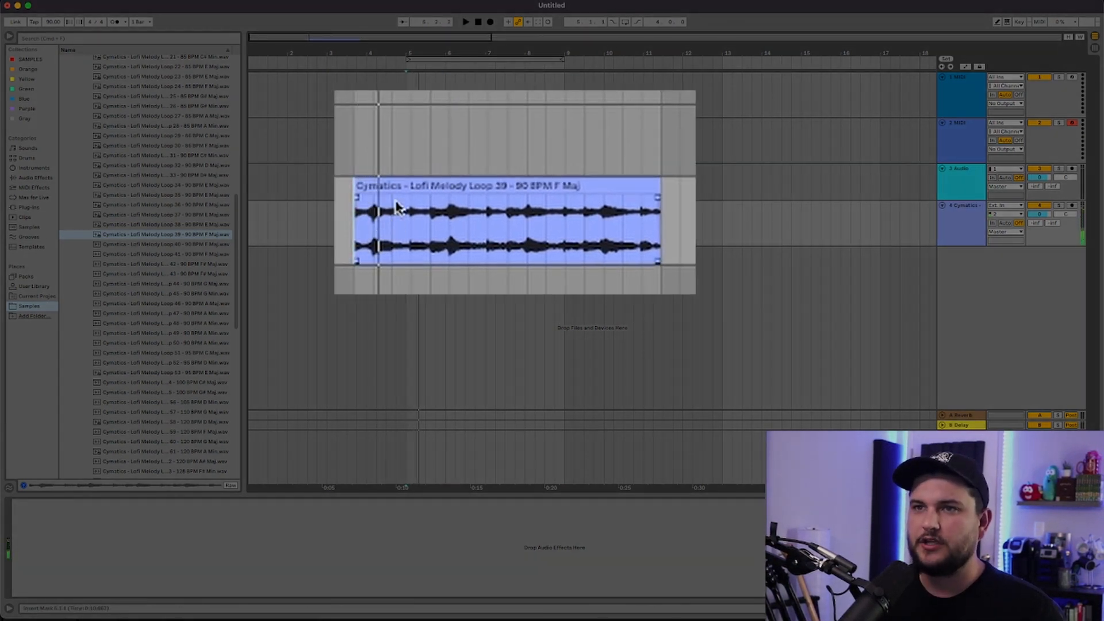
- Turn on loop playback across the melody clip's four bars from bar 5 to bar 9 and play the loop
{"action": "left_click", "coordinate": [401, 186]}
{"action": "key", "text": "space"}
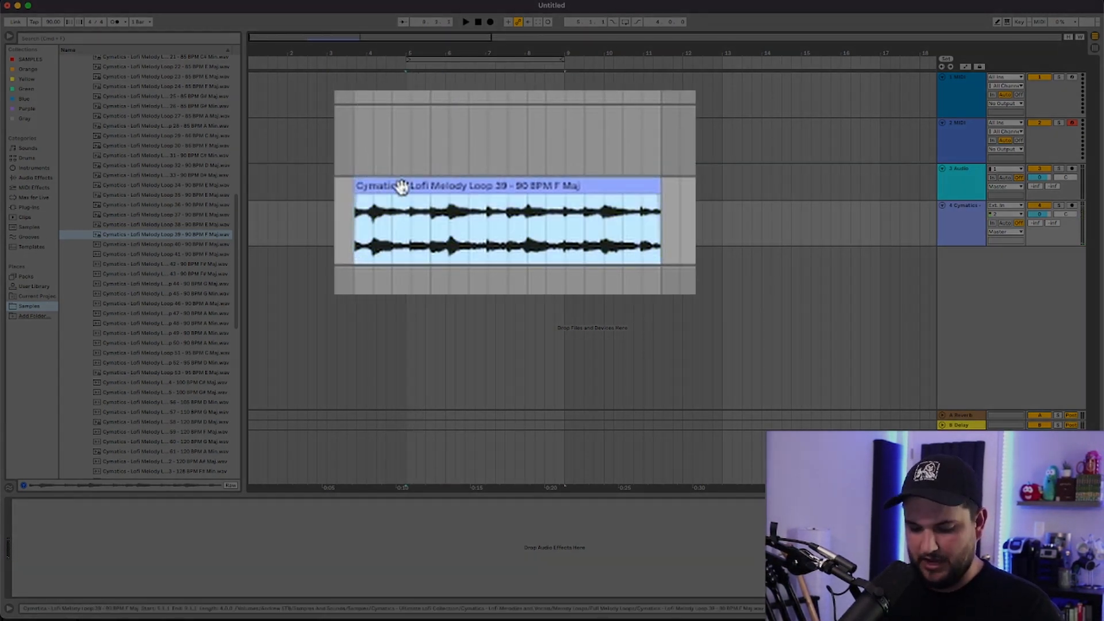
{"action": "key", "text": "super+l"}
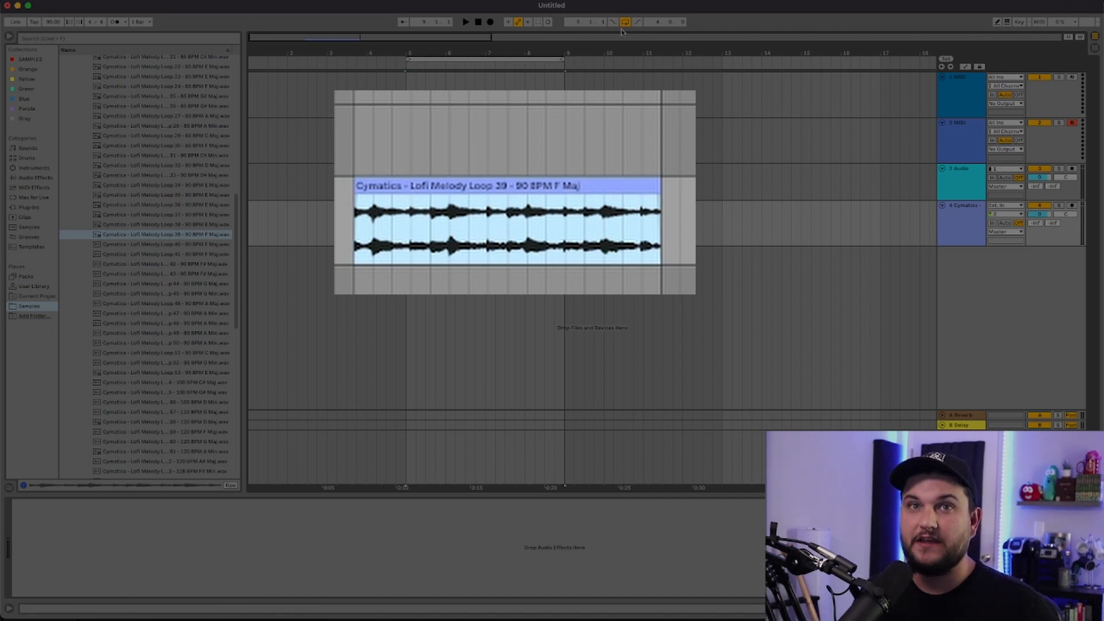
{"action": "left_click", "coordinate": [527, 125]}
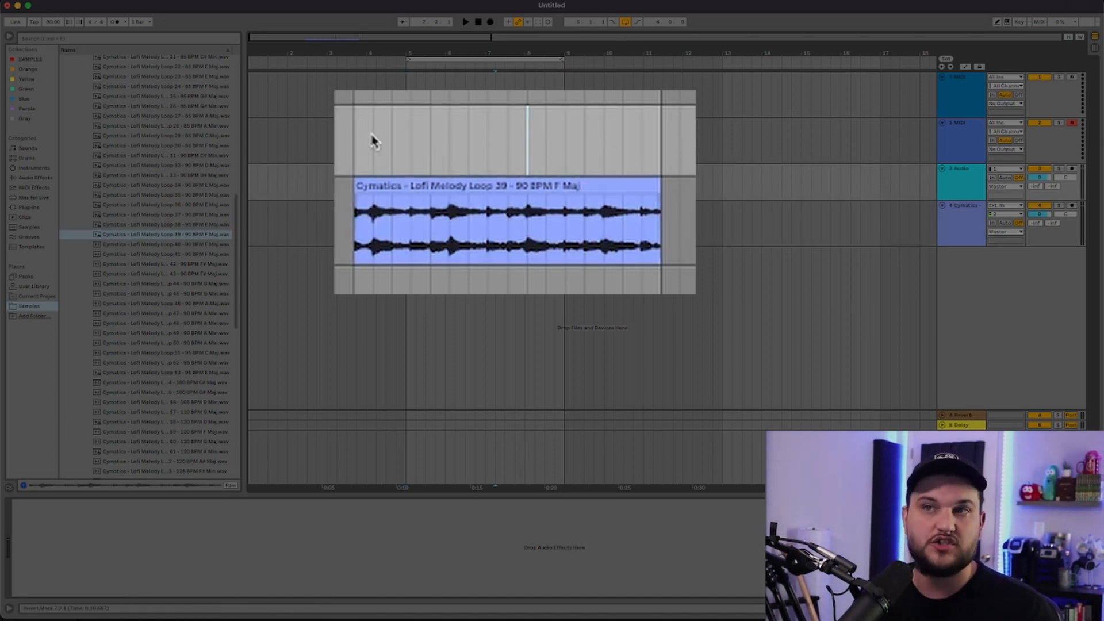
{"action": "left_click", "coordinate": [621, 137]}
{"action": "key", "text": "space"}
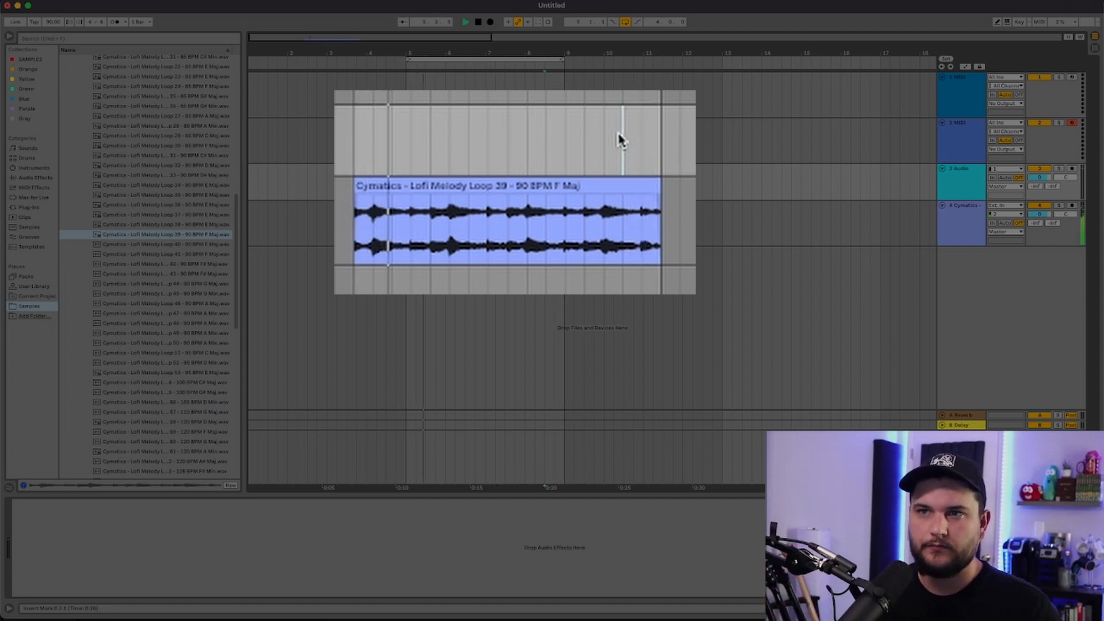
{"action": "key", "text": "space"}
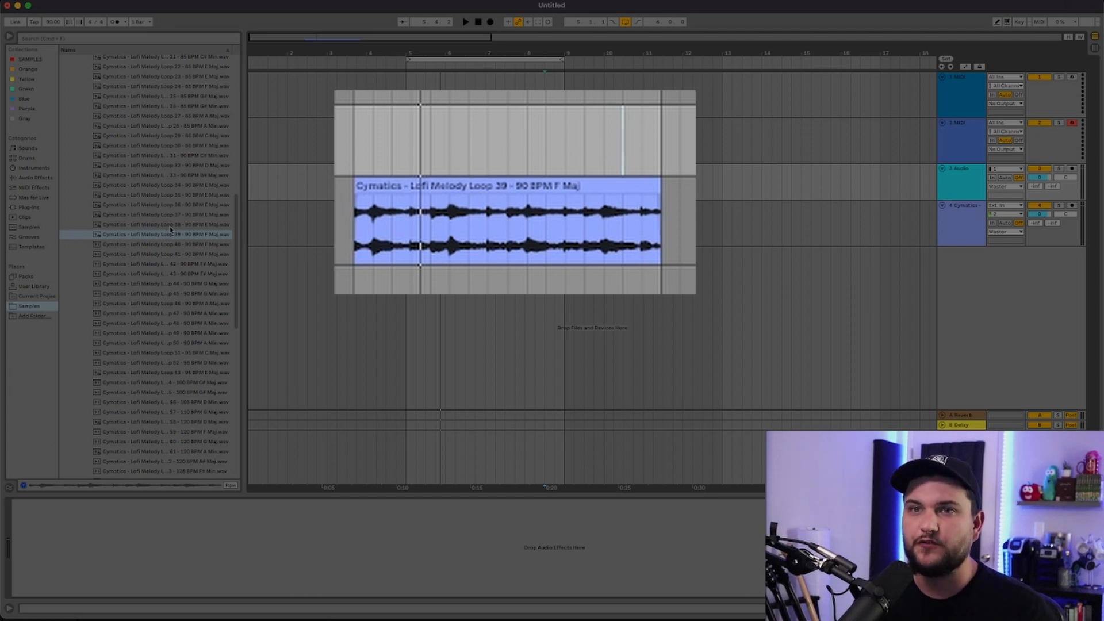
- Play back the melody clip from its start at bar 5
{"action": "scroll", "coordinate": [170, 230], "scroll_direction": "up", "scroll_amount": 15}
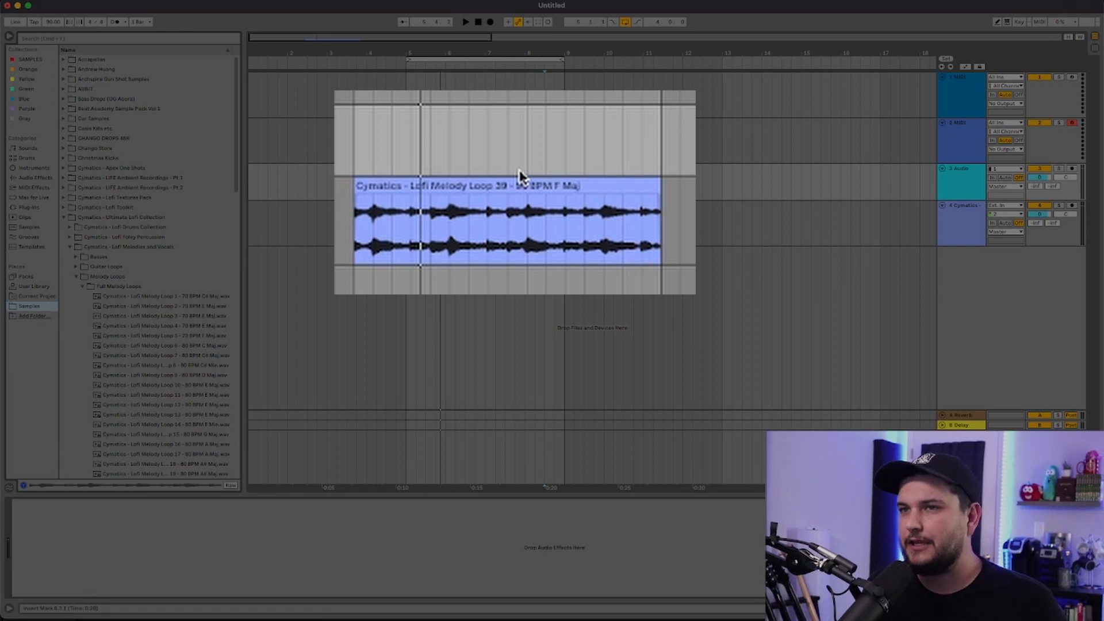
{"action": "left_click", "coordinate": [355, 144]}
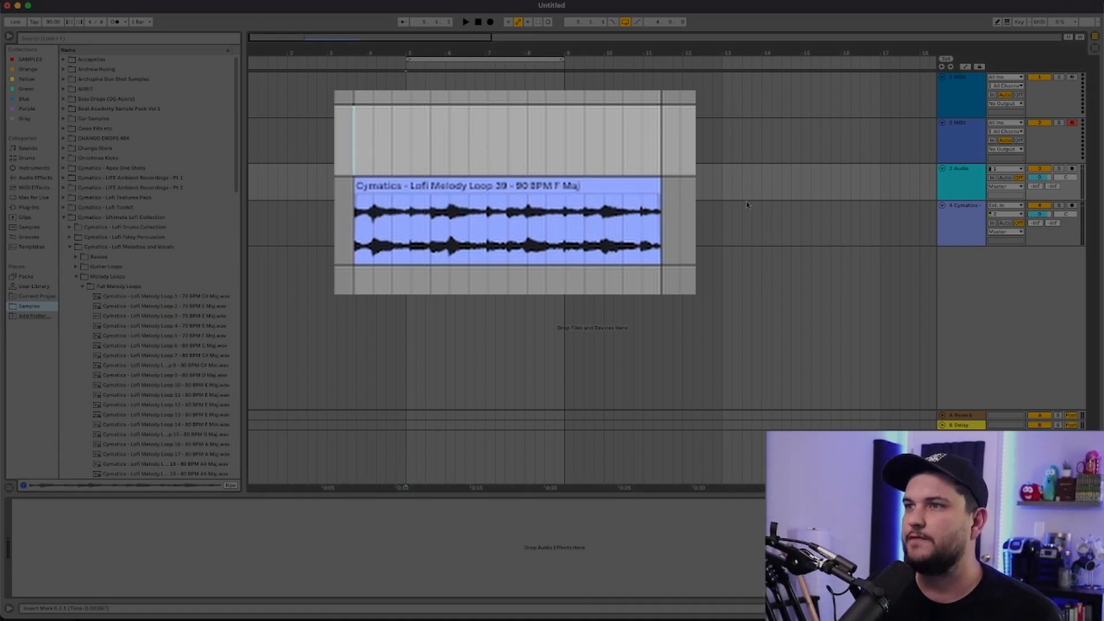
{"action": "left_click", "coordinate": [744, 180]}
{"action": "key", "text": "space"}
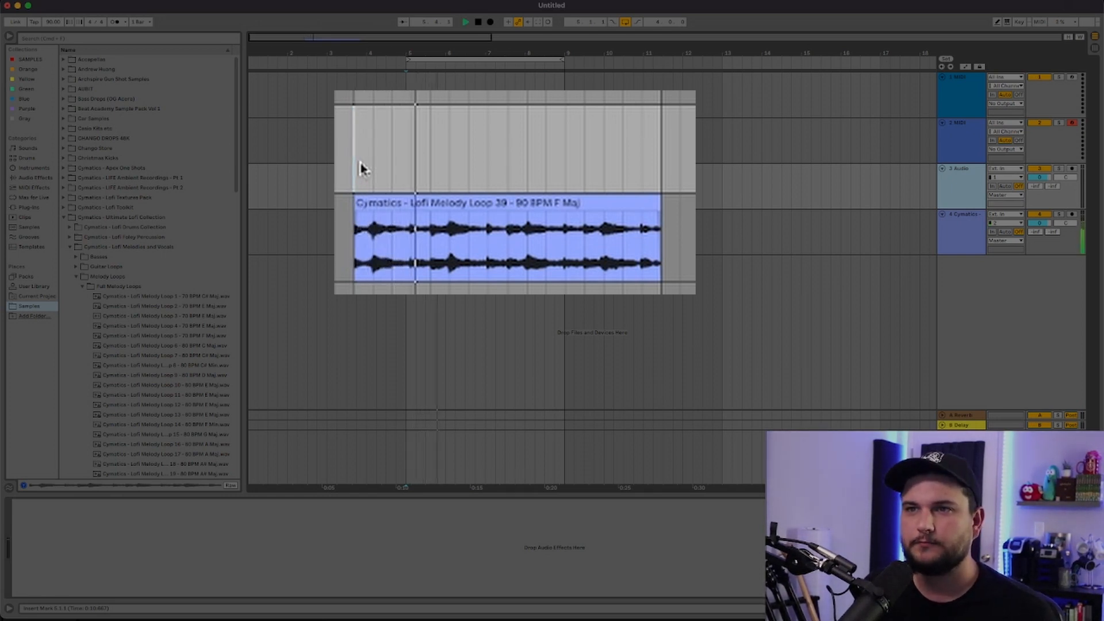
{"action": "key", "text": "space"}
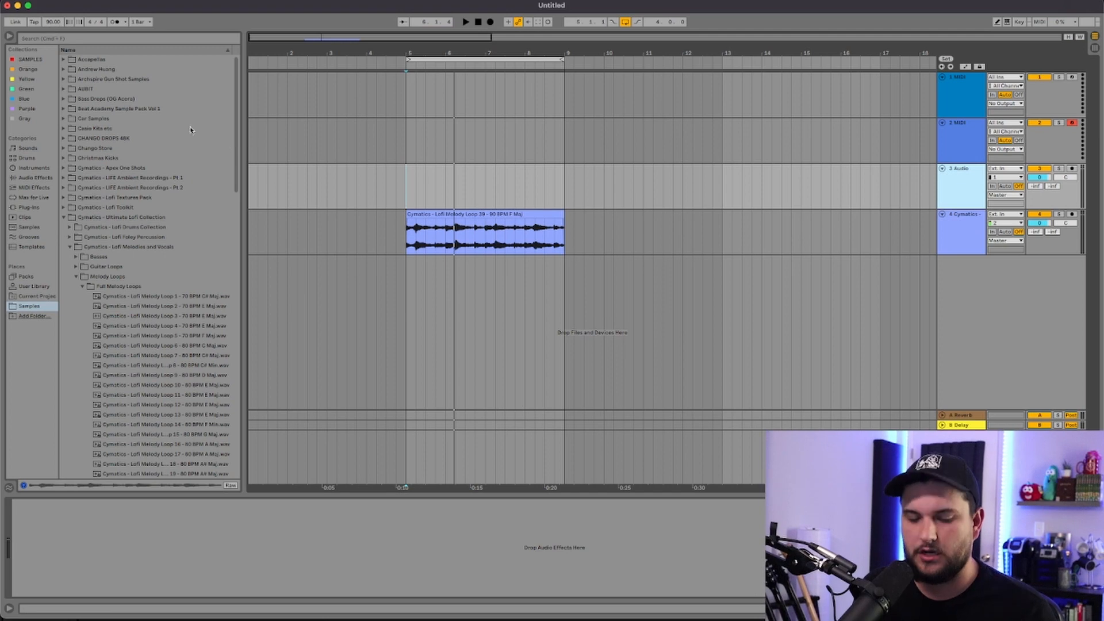
- Undo the earlier placement and add Lofi Melody Loop 39 (90 BPM, F Maj) to the fourth track at bar 5
{"action": "key", "text": "super+z"}
{"action": "key", "text": "super+z"}
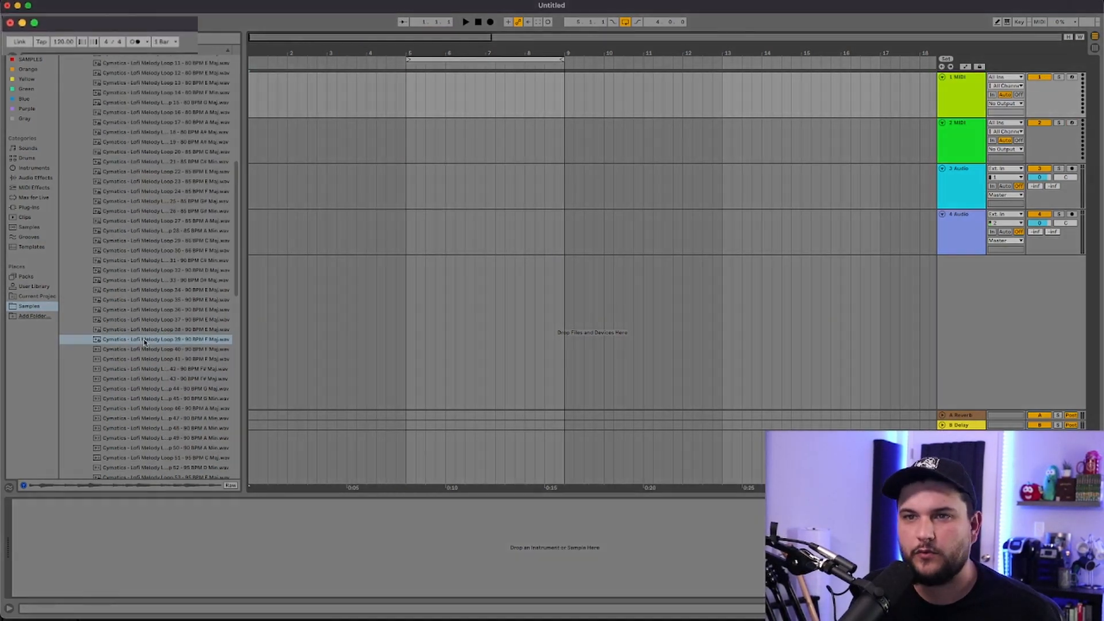
{"action": "left_click_drag", "start_coordinate": [167, 339], "coordinate": [406, 235]}
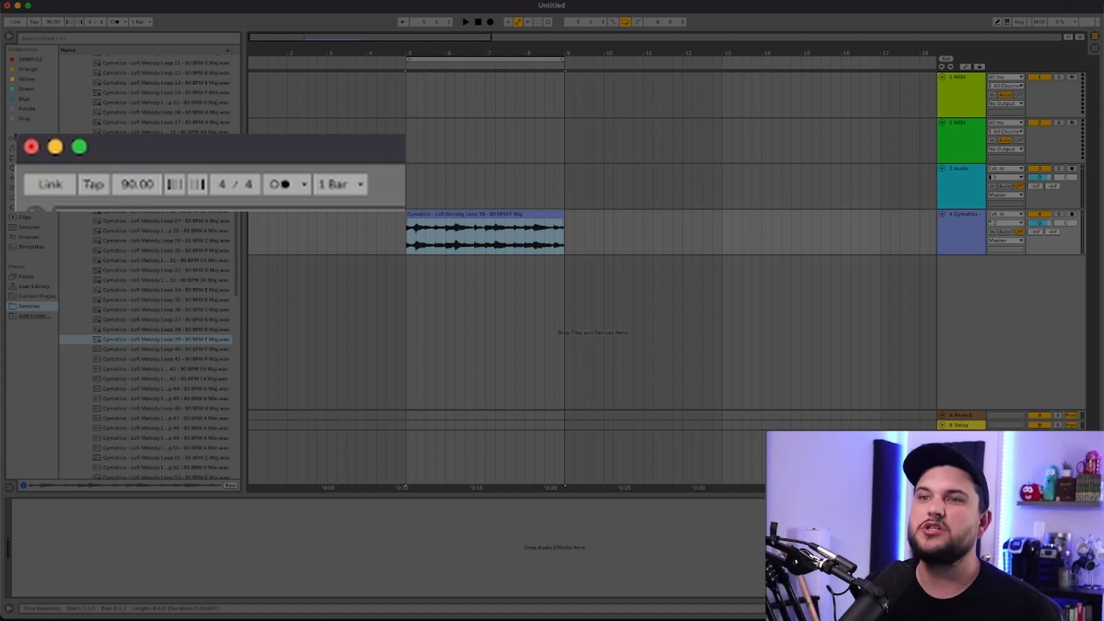
{"action": "left_click", "coordinate": [408, 196]}
{"action": "key", "text": "space"}
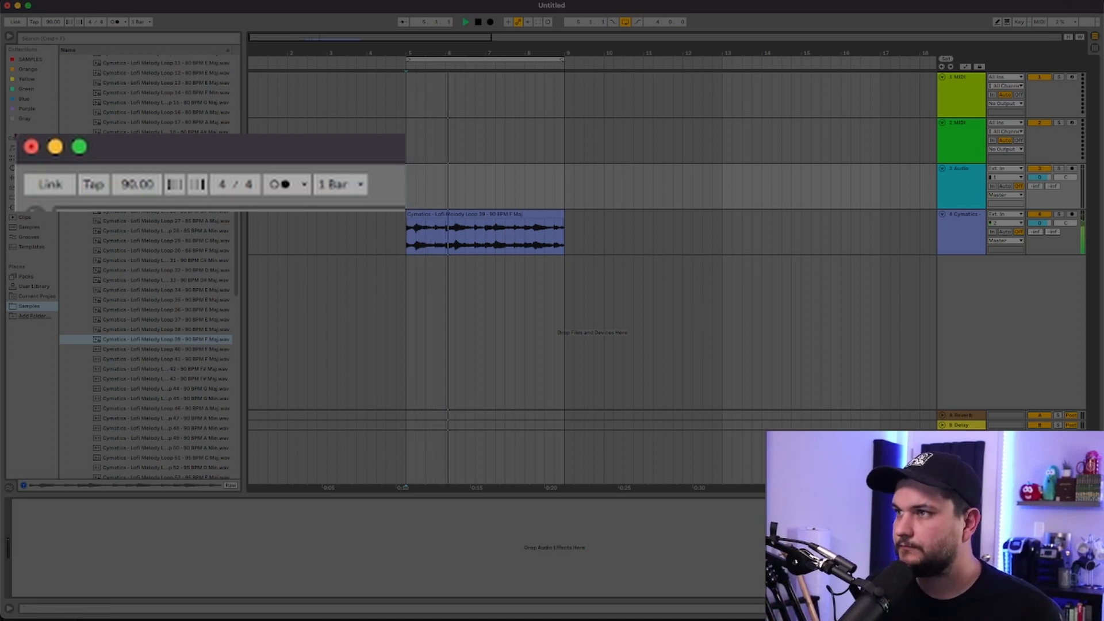
- Try the melody loop at a project tempo of 120 BPM and undo the tempo change
{"action": "left_click", "coordinate": [52, 23]}
{"action": "type", "text": "120"}
{"action": "key", "text": "Return"}
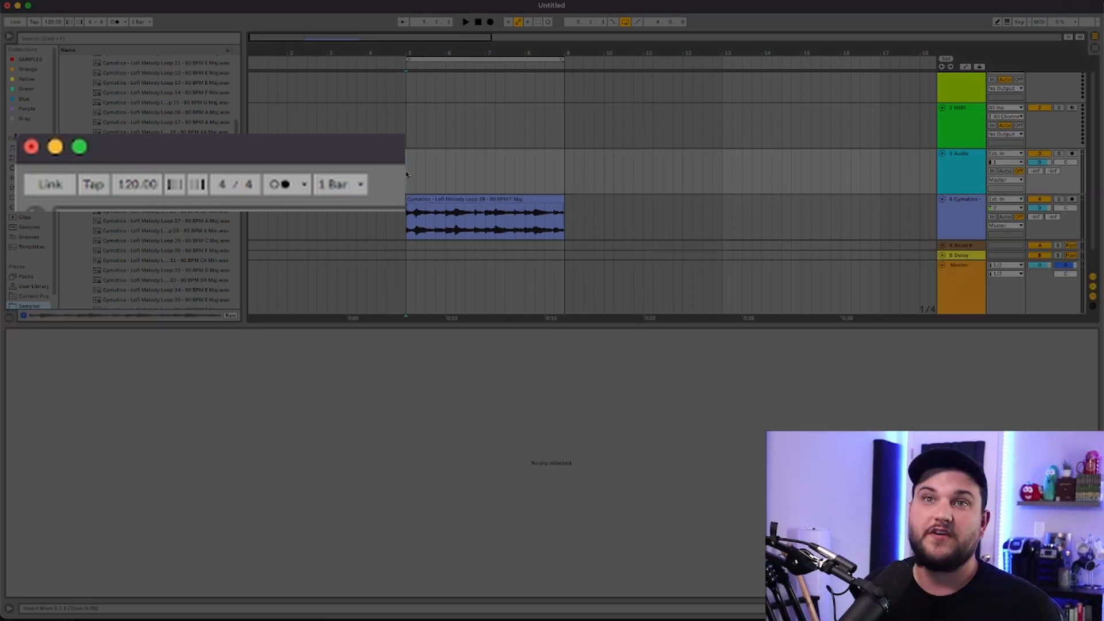
{"action": "key", "text": "space"}
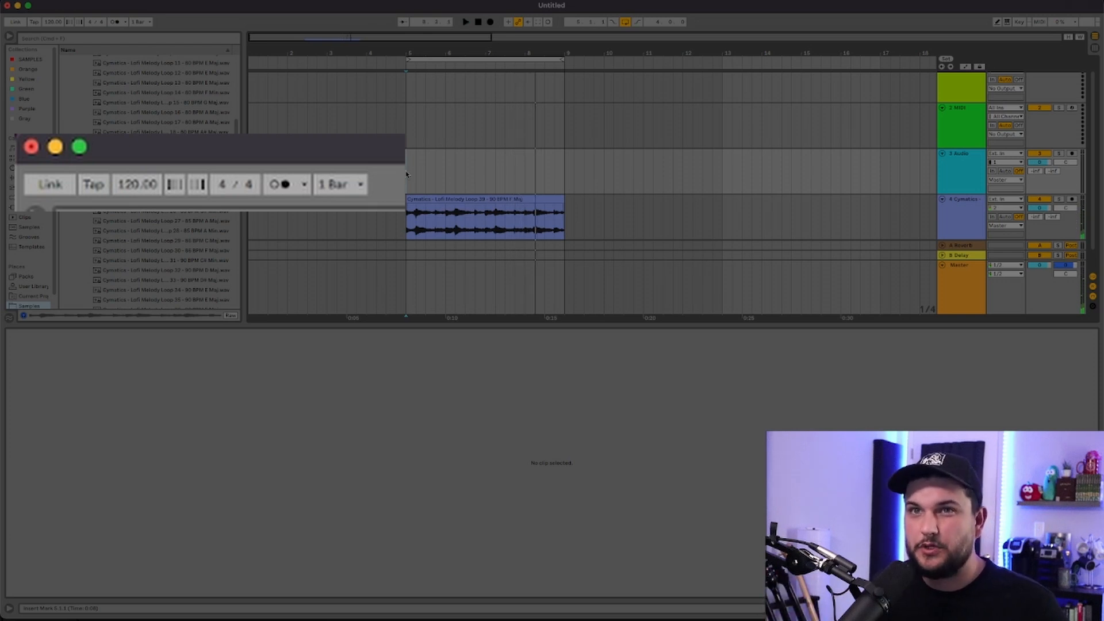
{"action": "key", "text": "super+z"}
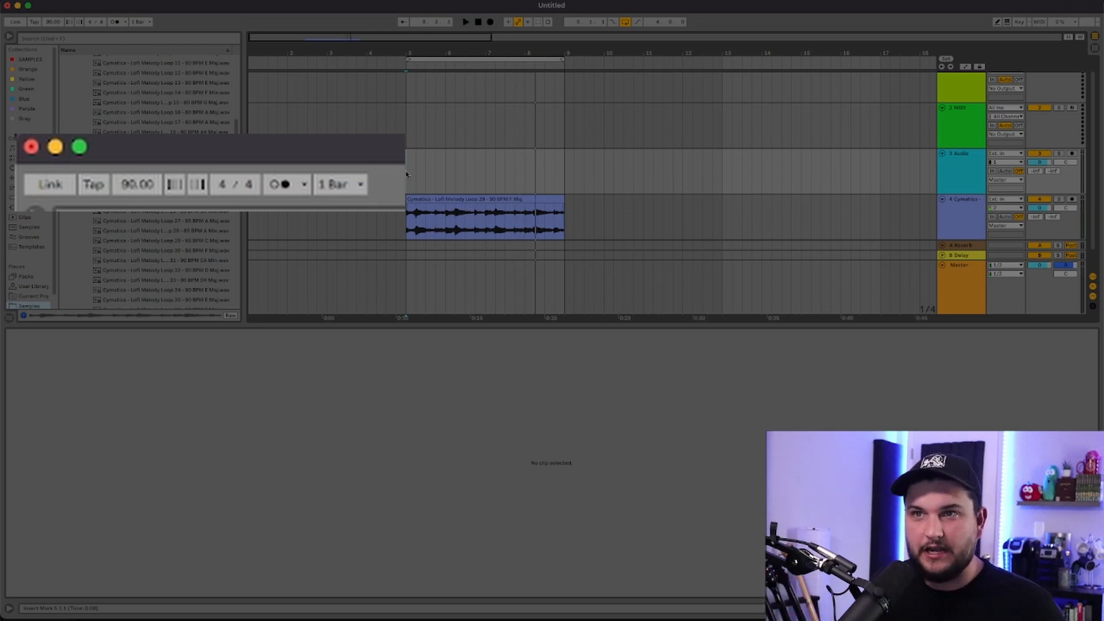
{"action": "key", "text": "space"}
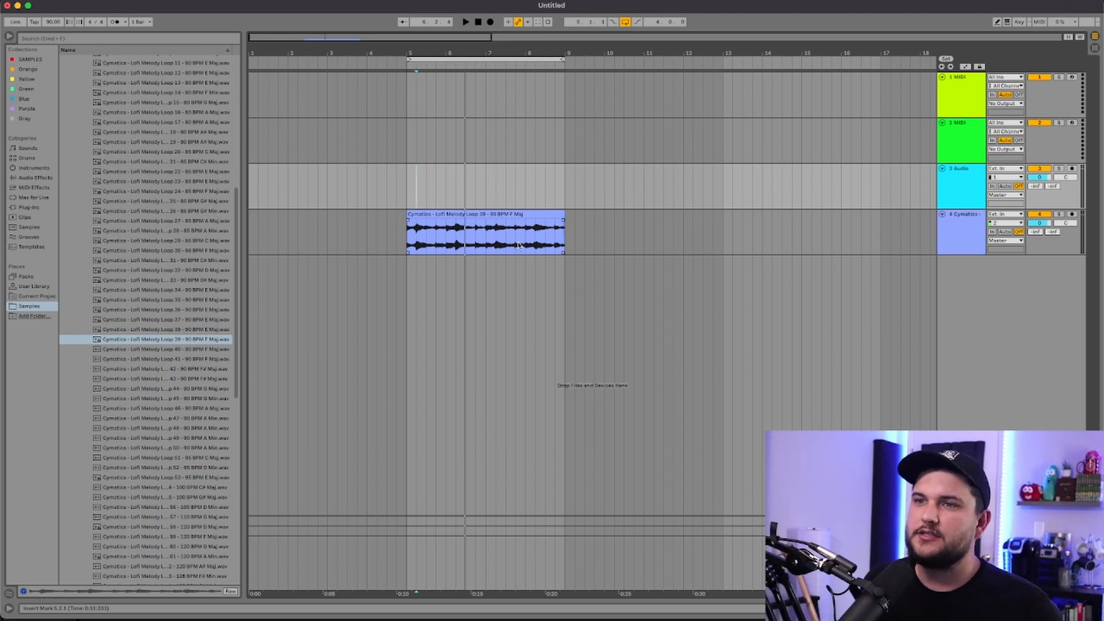
- Open the melody clip's settings and transpose its pitch down to -5 semitones, playing it back to compare
{"action": "double_click", "coordinate": [505, 216]}
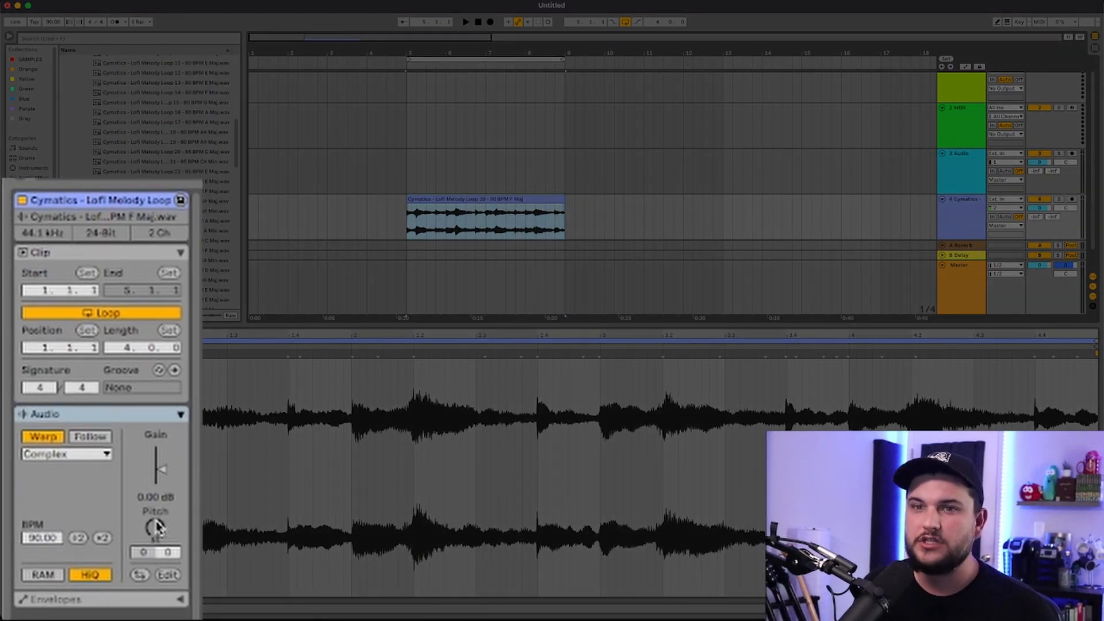
{"action": "left_click", "coordinate": [156, 528]}
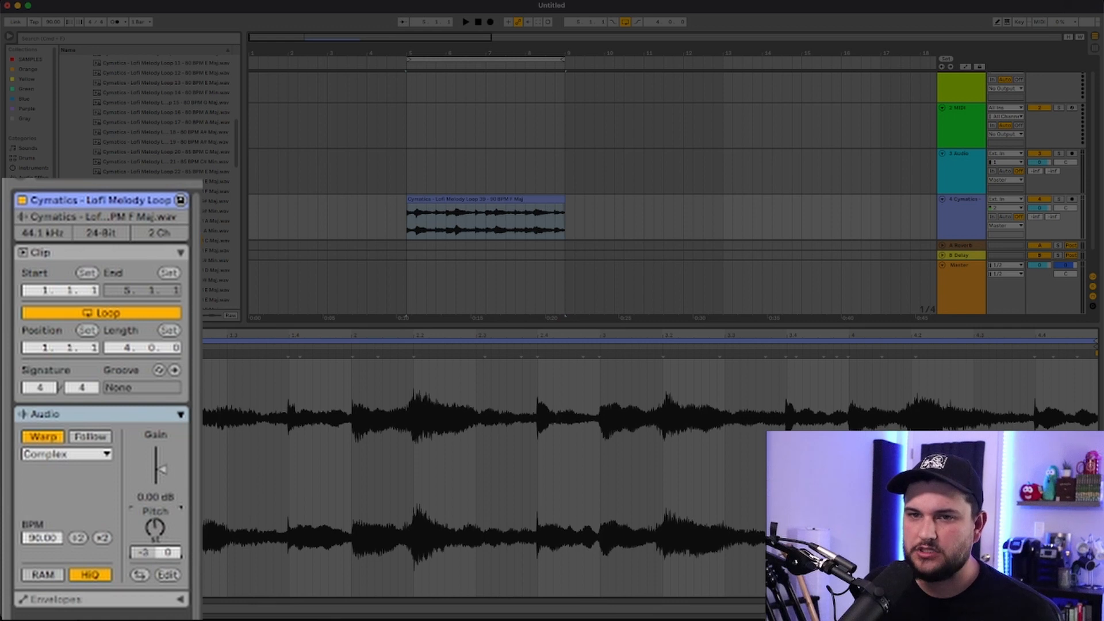
{"action": "key", "text": "space"}
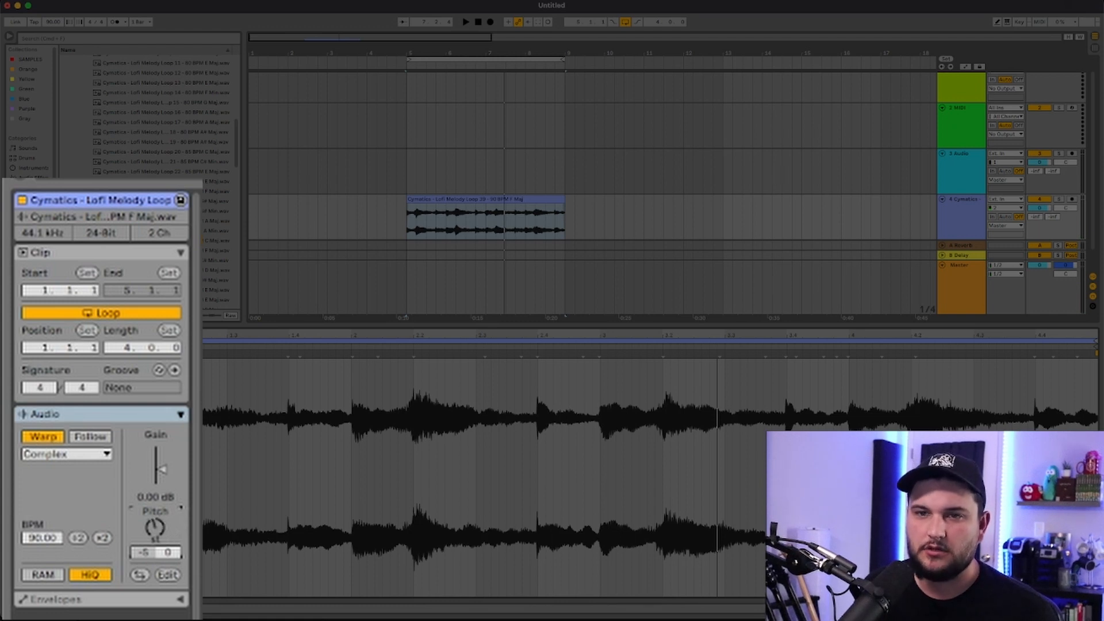
{"action": "key", "text": "space"}
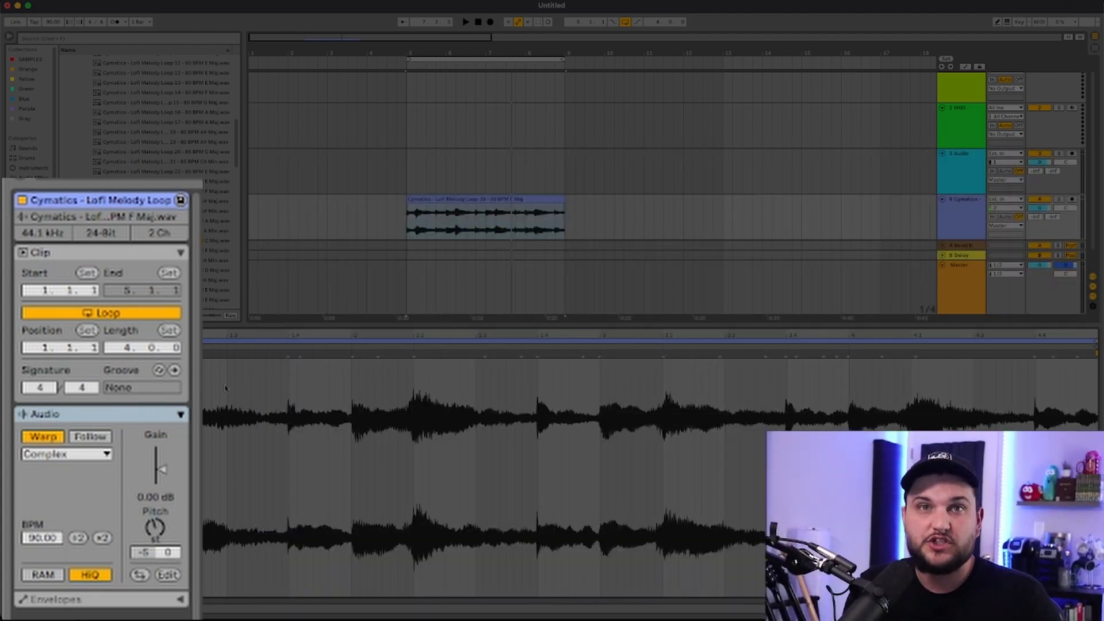
{"action": "key", "text": "space"}
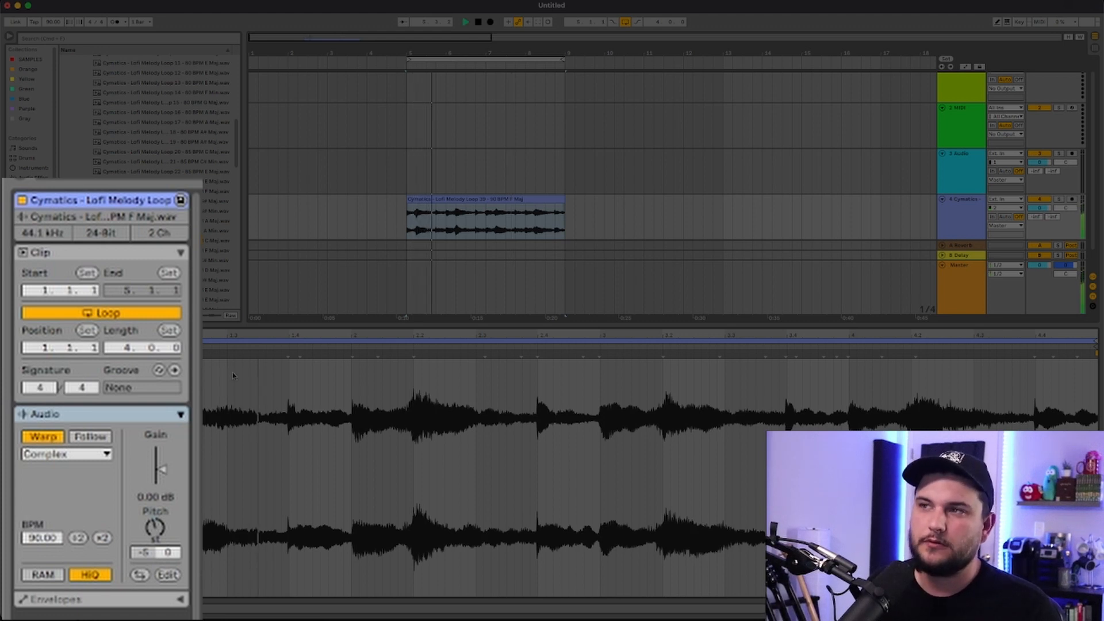
- Reset the melody clip's pitch to 0 semitones for playback, and turn the pitch down again
{"action": "left_click_drag", "start_coordinate": [161, 535], "coordinate": [161, 523]}
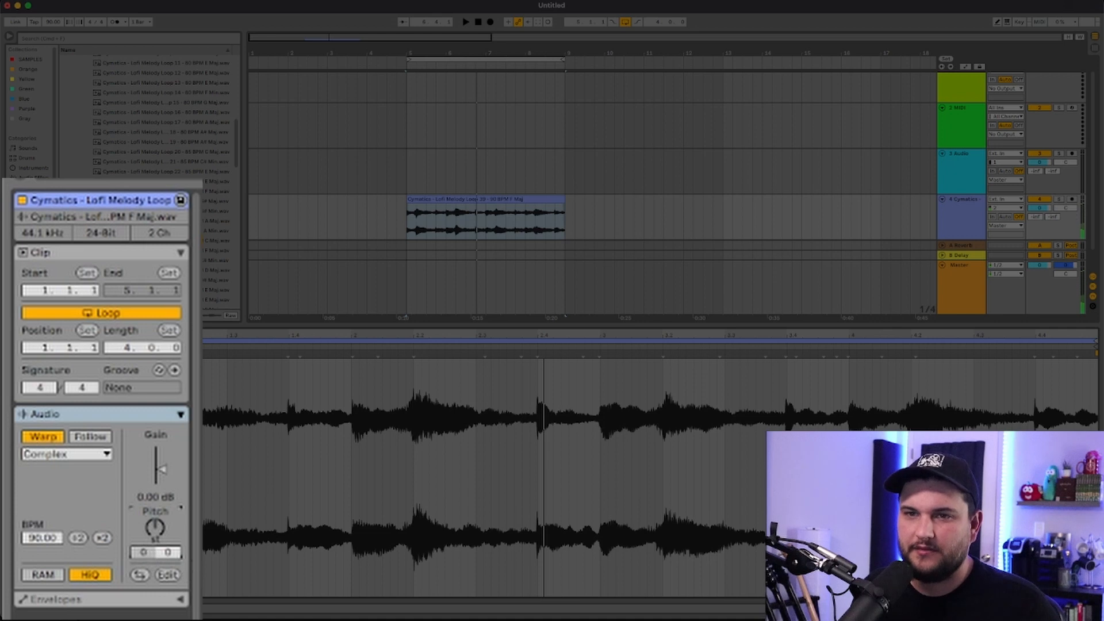
{"action": "key", "text": "space"}
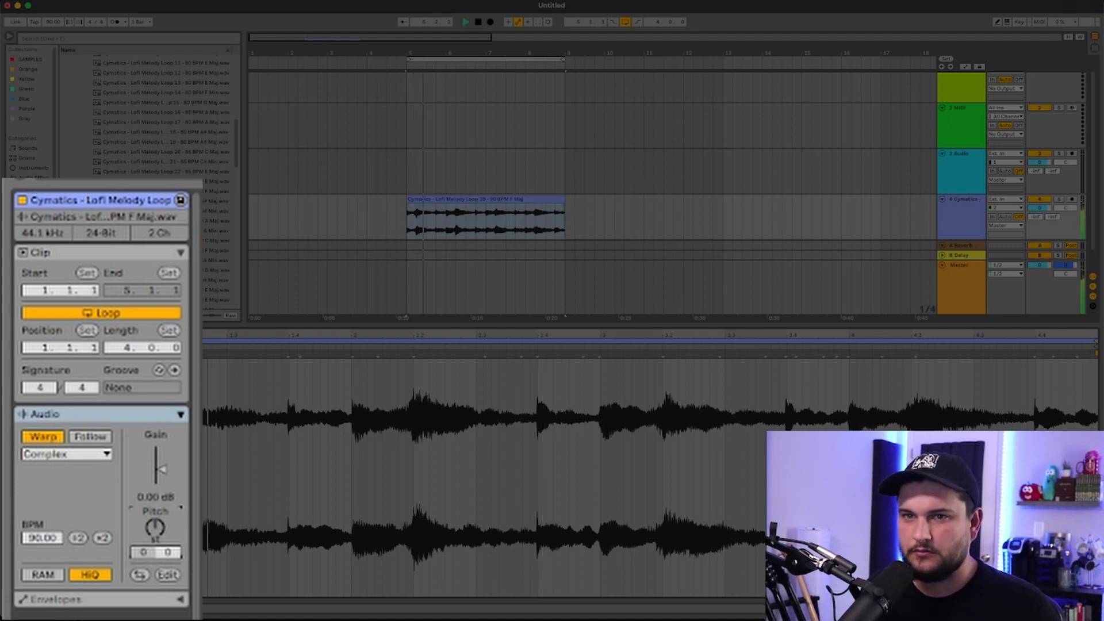
{"action": "left_click_drag", "start_coordinate": [154, 524], "coordinate": [154, 546]}
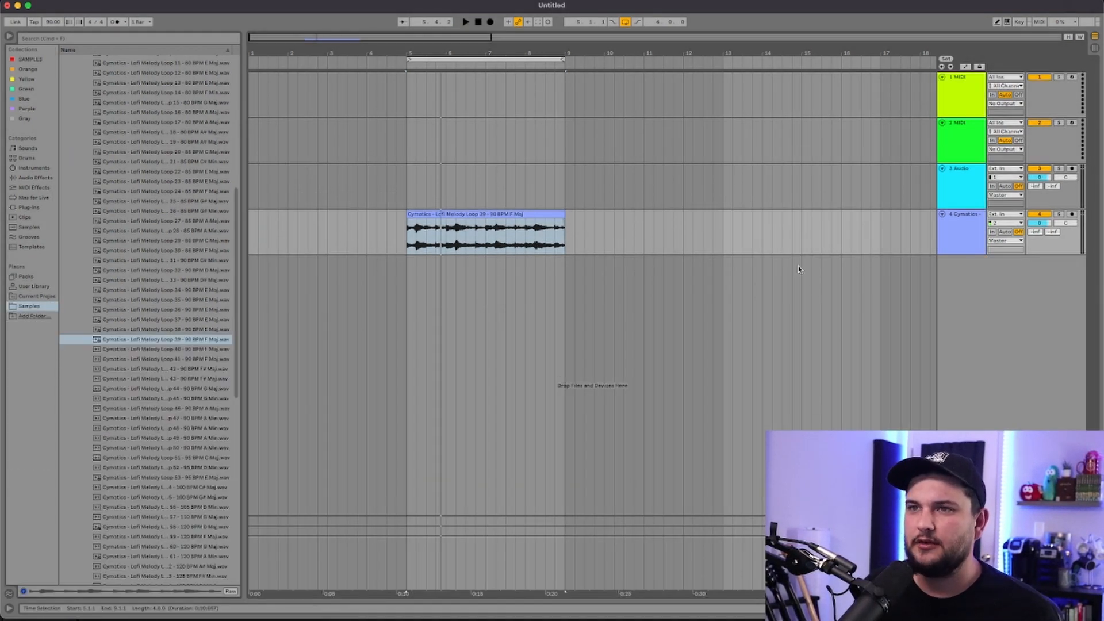
- Place the hihat_basic_starter_groove sample from the SAMPLES collection on the third track at bar 5, above the melody clip
{"action": "left_click", "coordinate": [770, 248]}
{"action": "scroll", "coordinate": [175, 296], "scroll_direction": "up", "scroll_amount": 15}
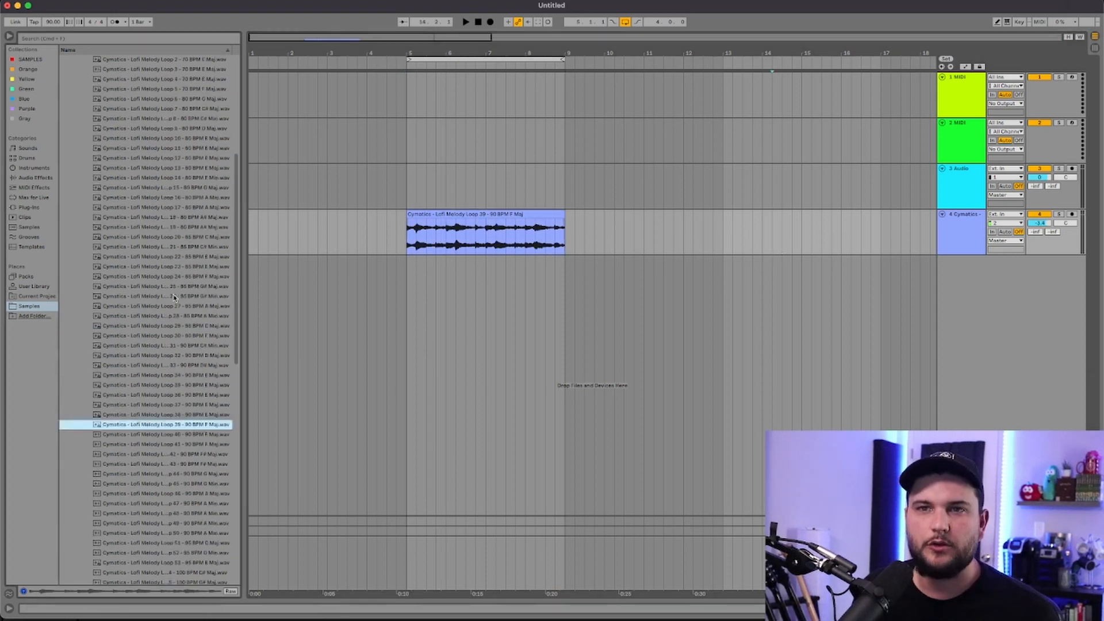
{"action": "left_click", "coordinate": [30, 60]}
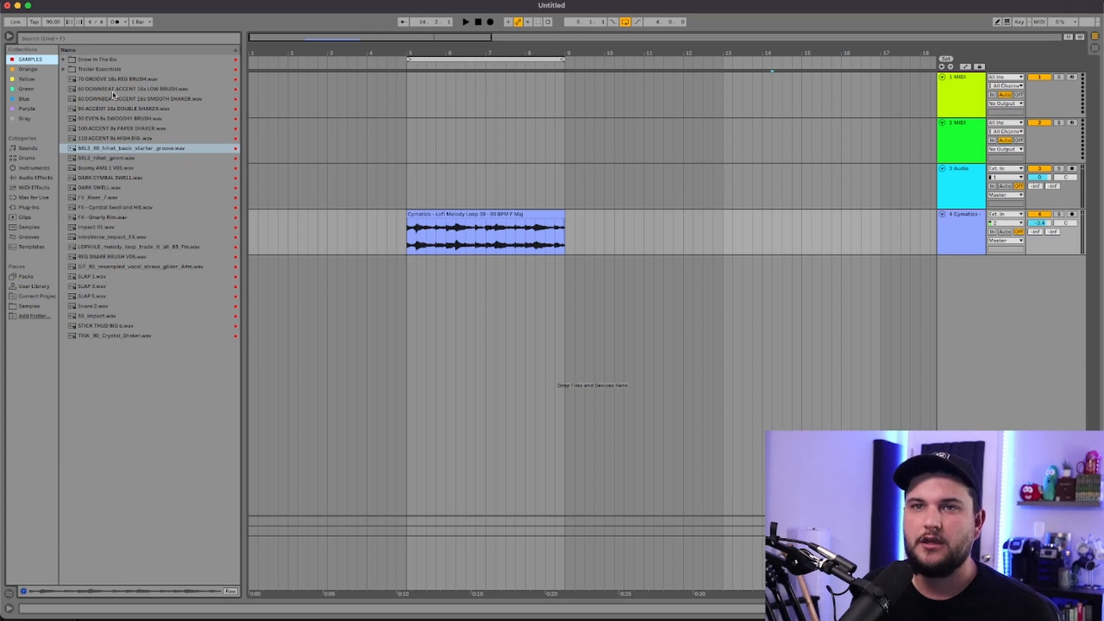
{"action": "left_click", "coordinate": [104, 150]}
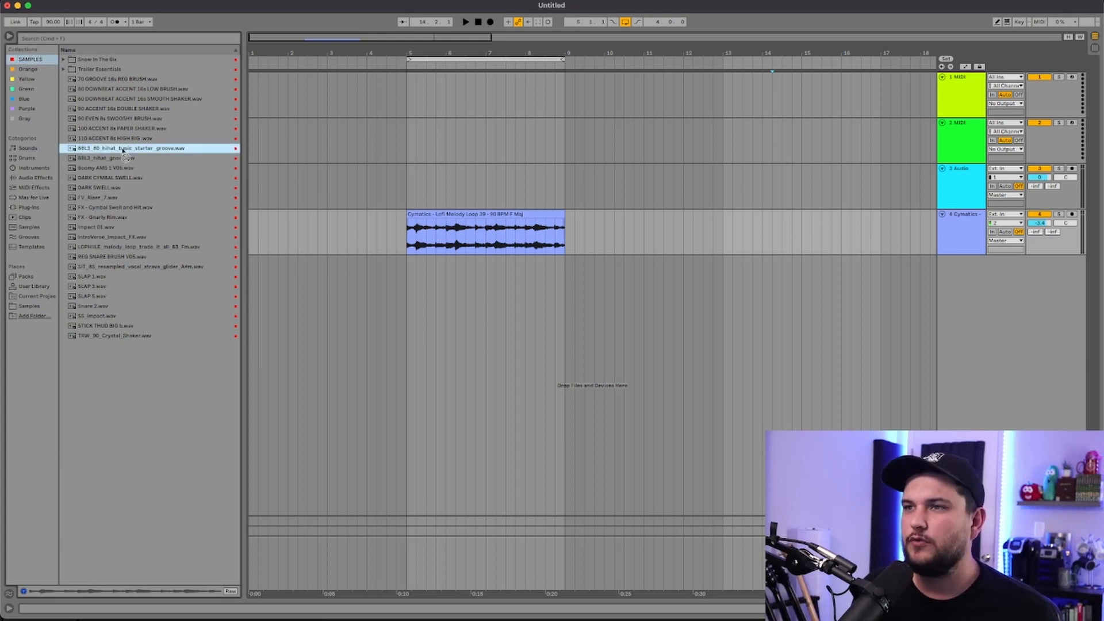
{"action": "mouse_move", "coordinate": [123, 150]}
{"action": "left_mouse_down"}
{"action": "mouse_move", "coordinate": [343, 160]}
{"action": "mouse_move", "coordinate": [407, 189]}
{"action": "left_mouse_up"}
{"action": "left_click", "coordinate": [397, 185]}
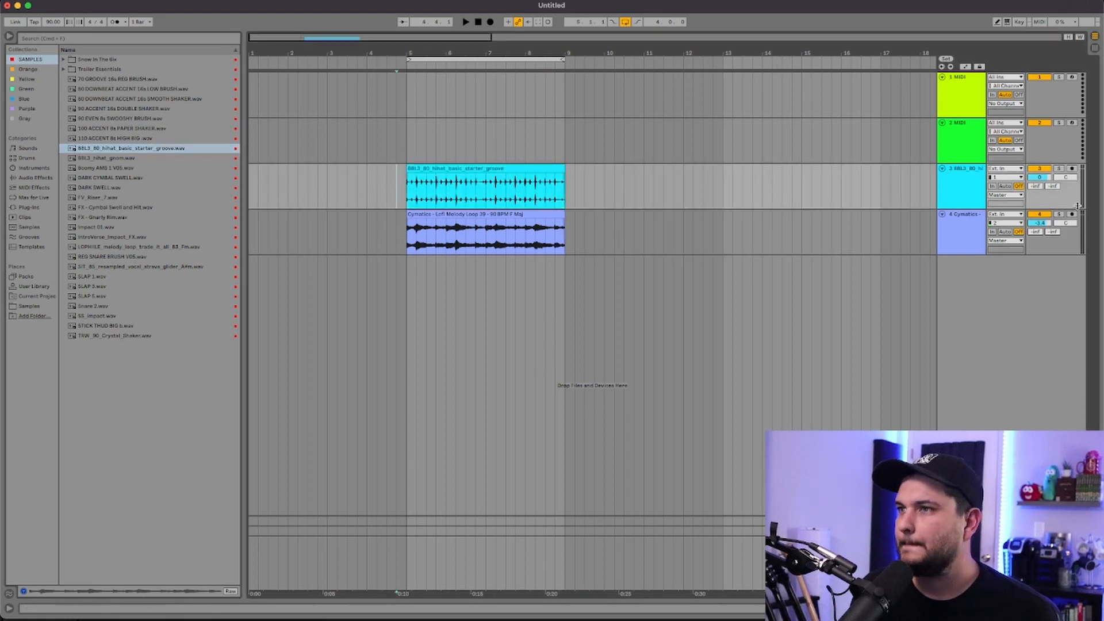
- Lower the hi-hat track's volume to balance it against the melody loop while both play
{"action": "left_click_drag", "start_coordinate": [1039, 178], "coordinate": [1040, 186]}
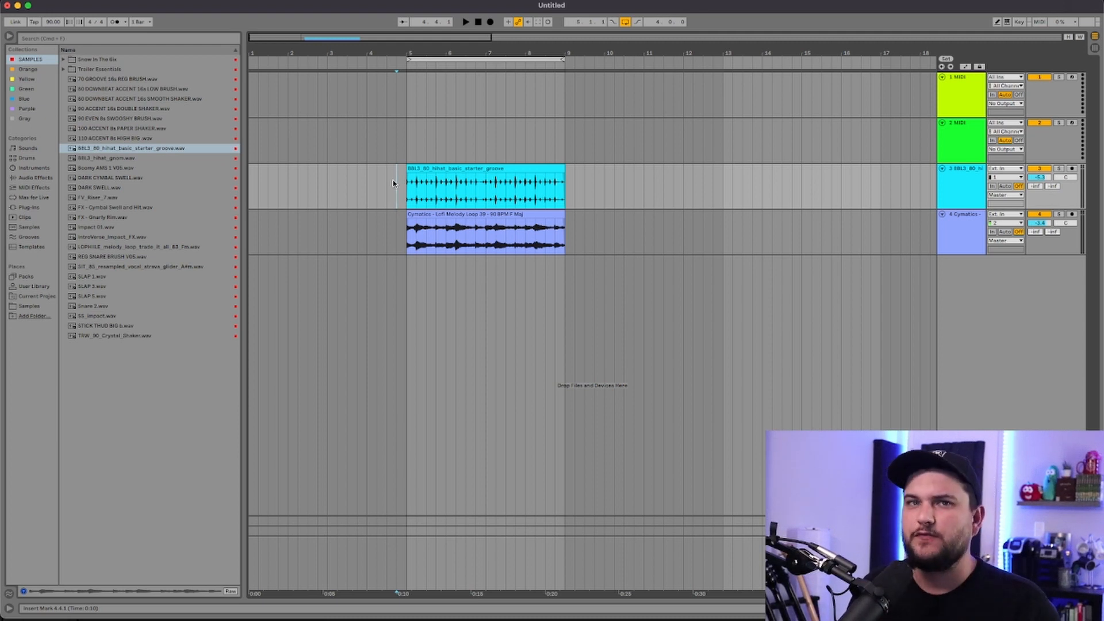
{"action": "key", "text": "space"}
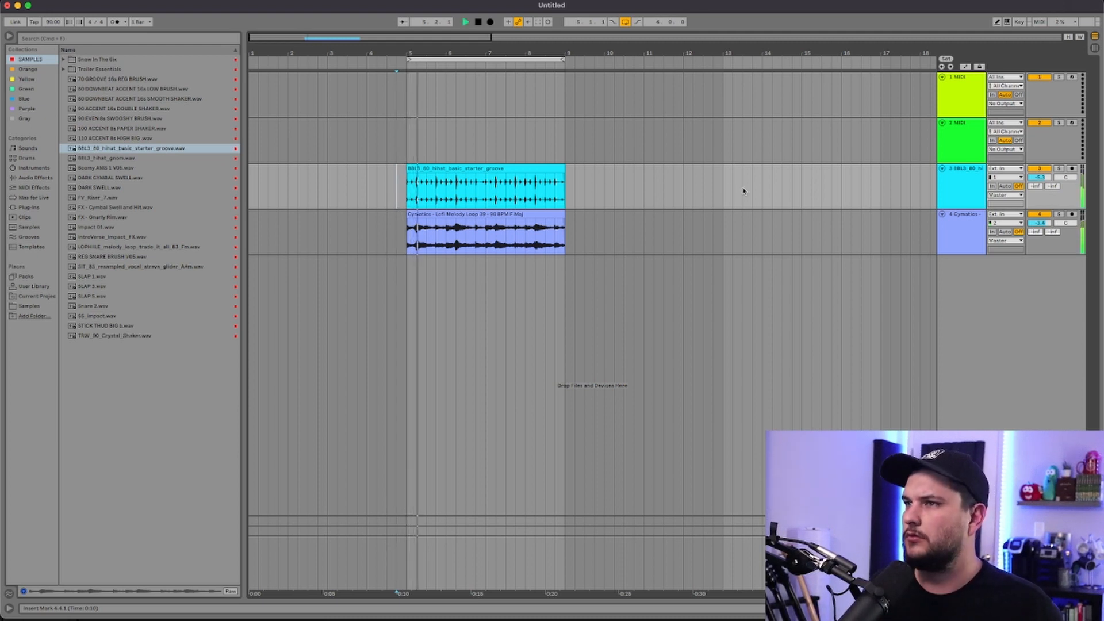
{"action": "left_click_drag", "start_coordinate": [1040, 178], "coordinate": [1040, 198]}
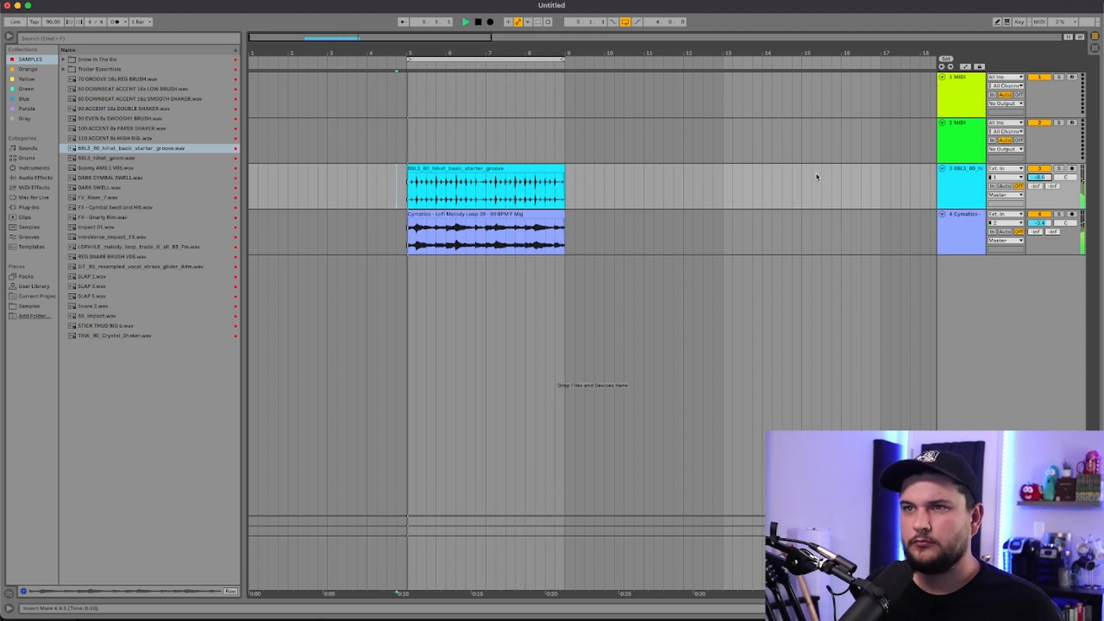
- Stop playback and insert a new audio track directly below the second MIDI track
{"action": "key", "text": "space"}
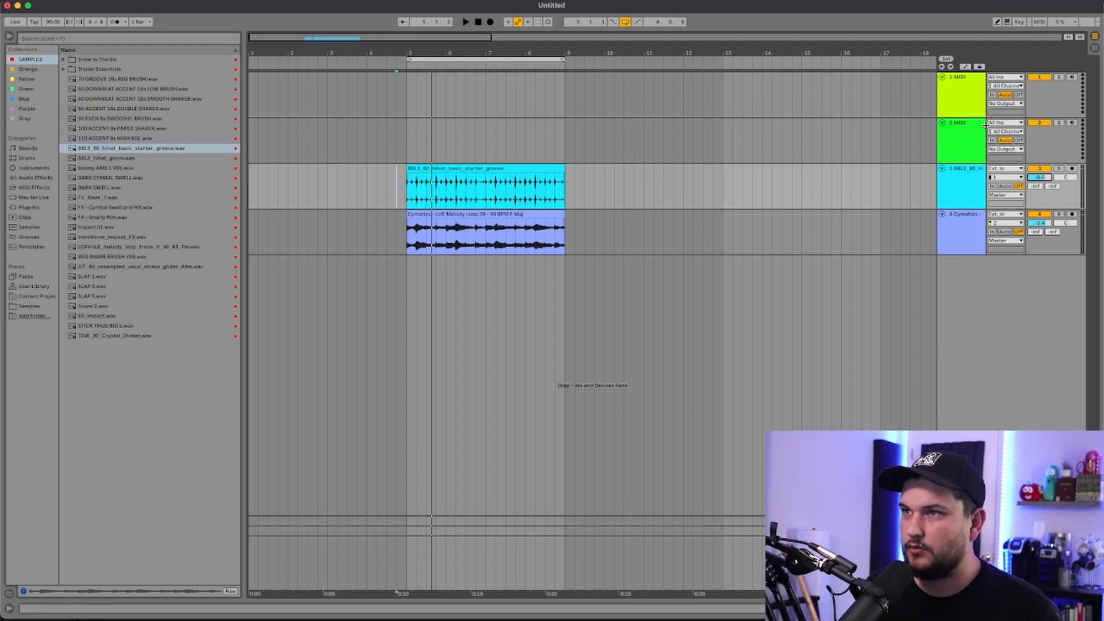
{"action": "left_click", "coordinate": [954, 142]}
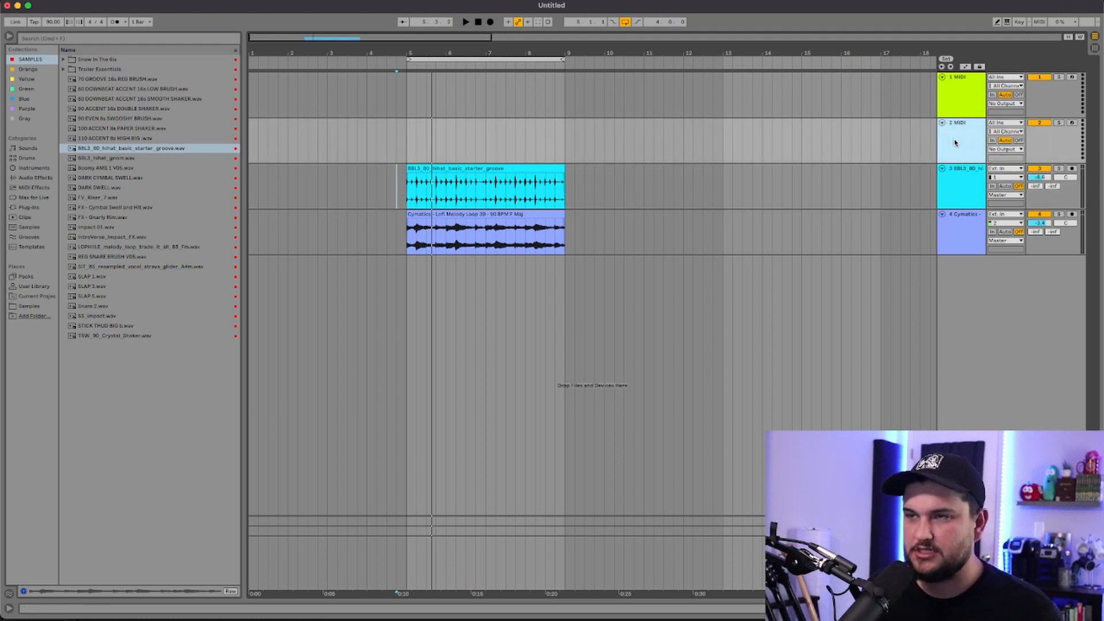
{"action": "key", "text": "super+t"}
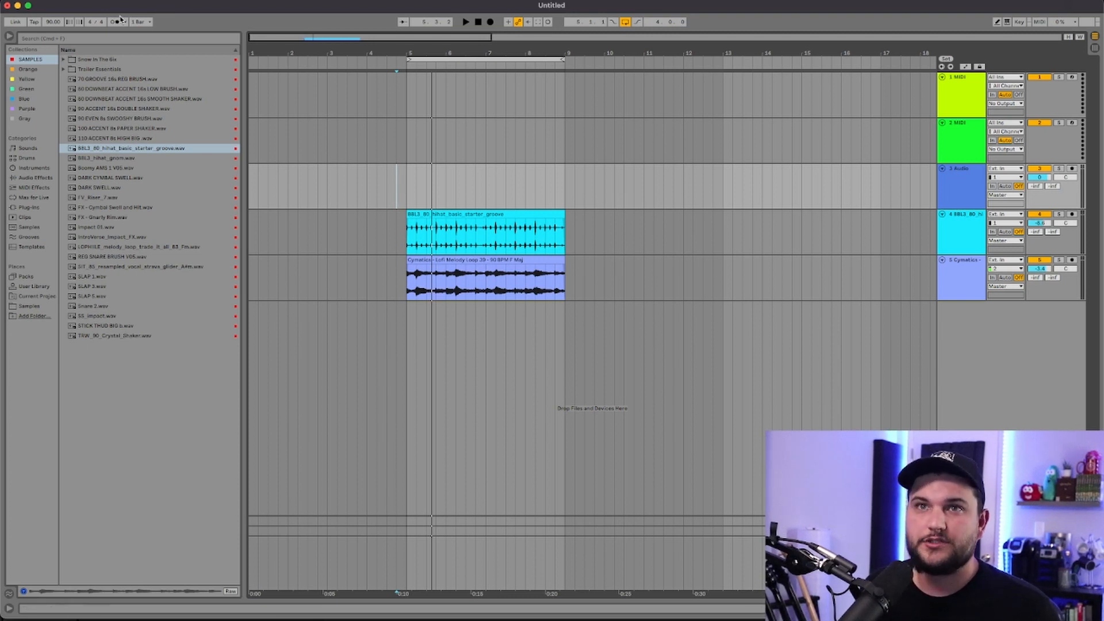
{"action": "left_click", "coordinate": [106, 0]}
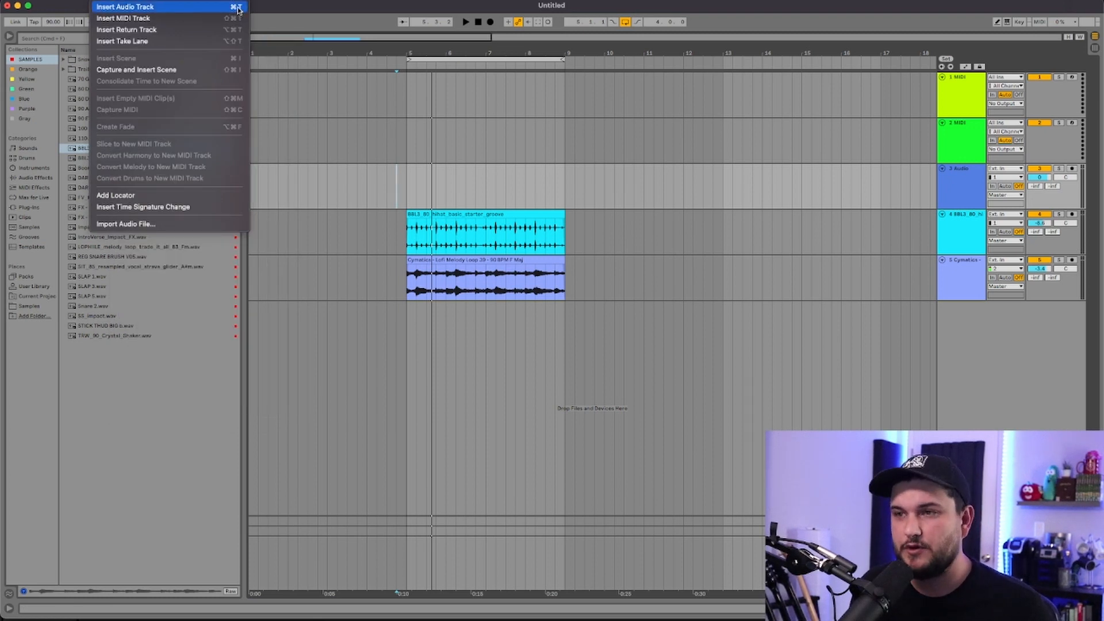
{"action": "left_click", "coordinate": [596, 281]}
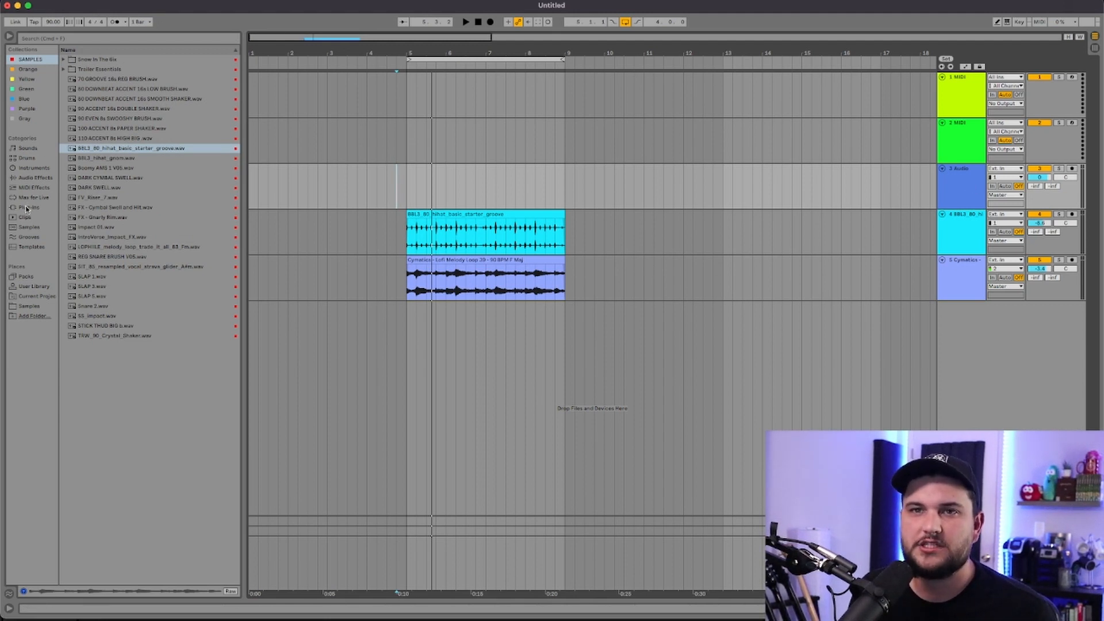
- Open the Snares folder among the drum one-shots of the Cymatics - Lofi Toolkit pack in the Samples place
{"action": "left_click", "coordinate": [30, 306]}
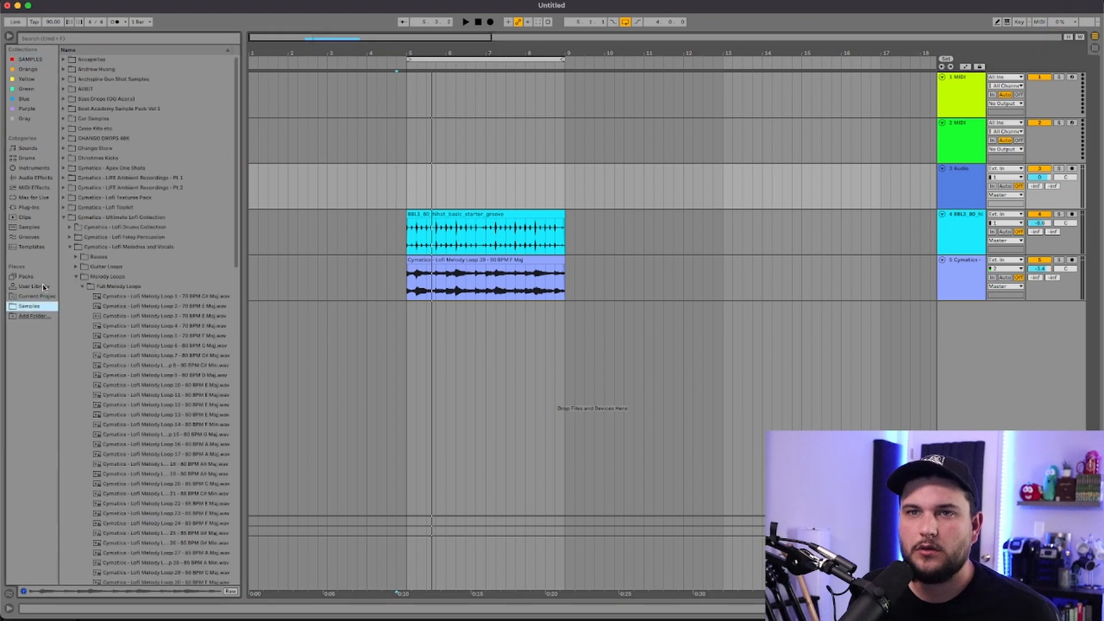
{"action": "left_click", "coordinate": [64, 218]}
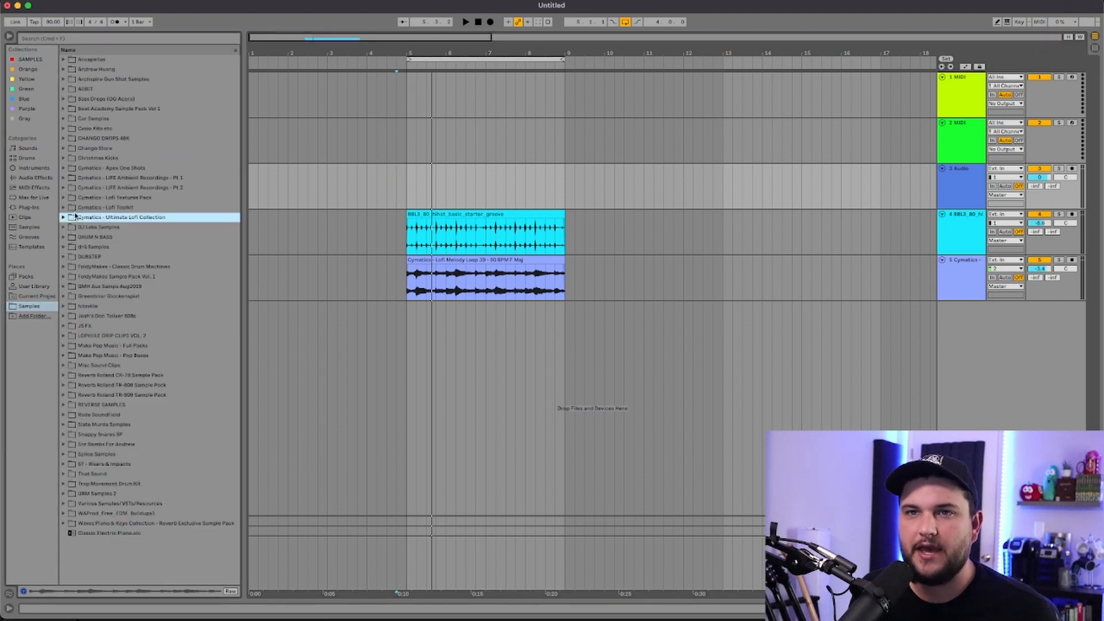
{"action": "left_click", "coordinate": [63, 207]}
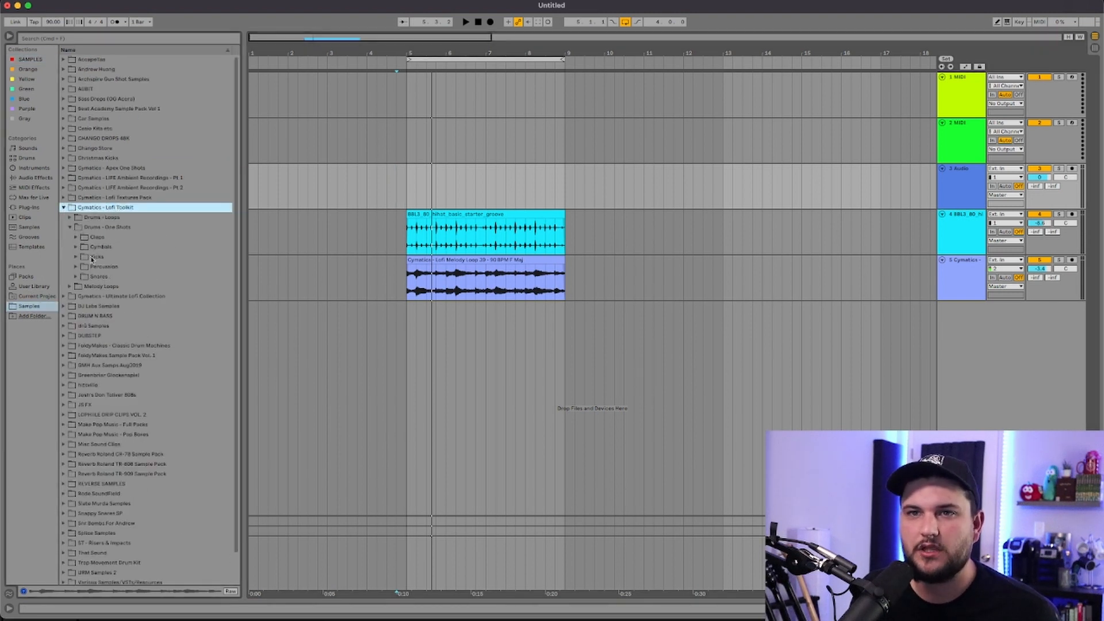
{"action": "left_click", "coordinate": [80, 275]}
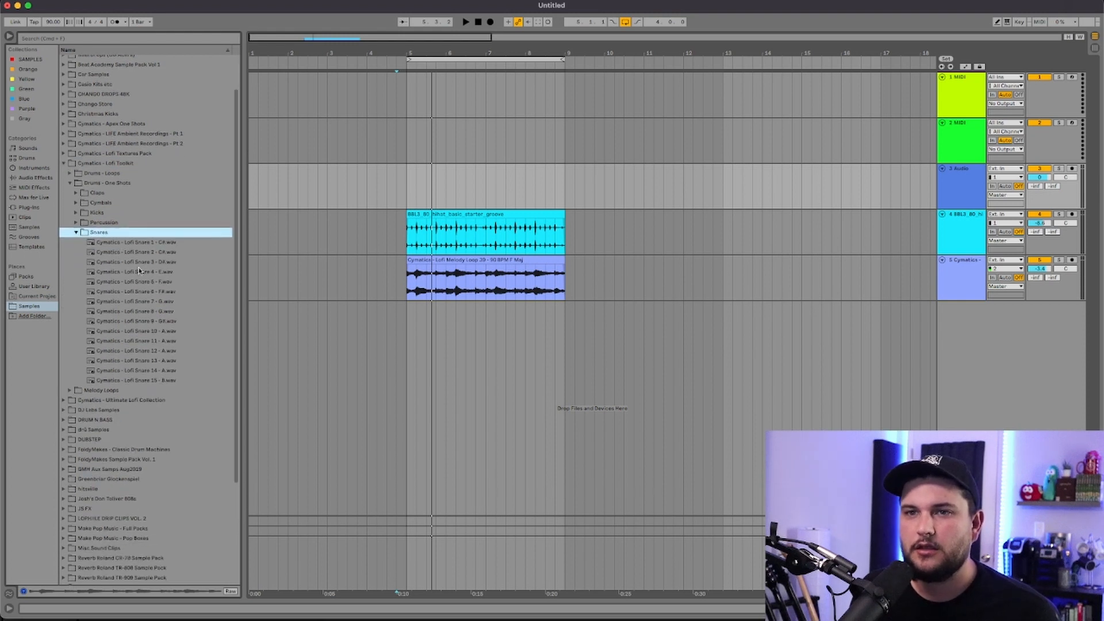
- Audition the Lofi Snare one-shots from number 10 to number 14
{"action": "left_click", "coordinate": [145, 337]}
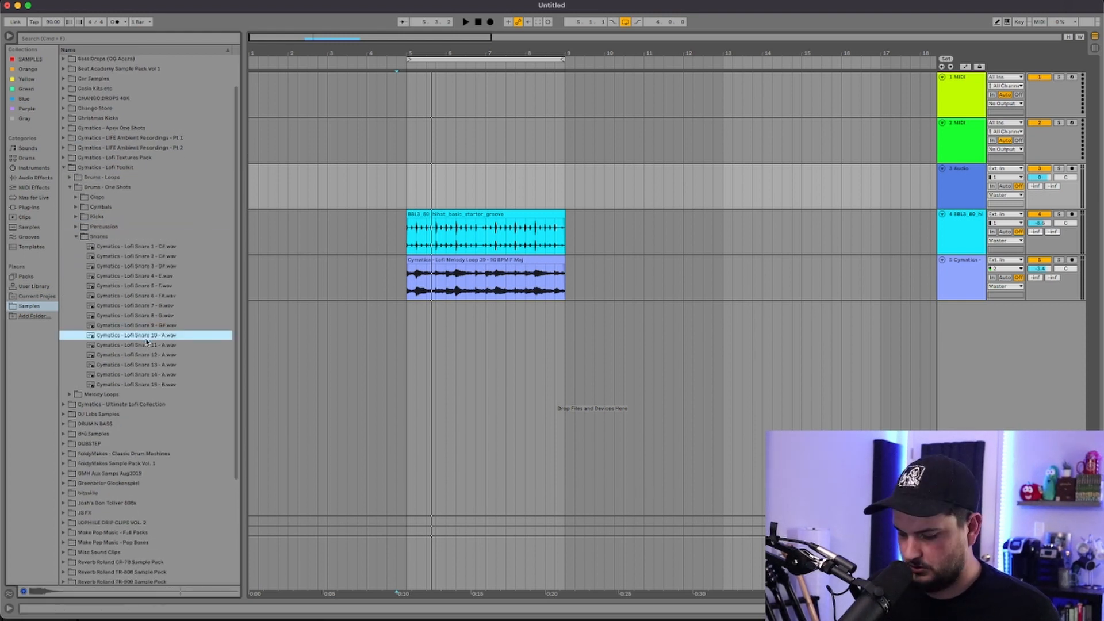
{"action": "left_click", "coordinate": [147, 343]}
{"action": "key", "text": "Down"}
{"action": "key", "text": "Down"}
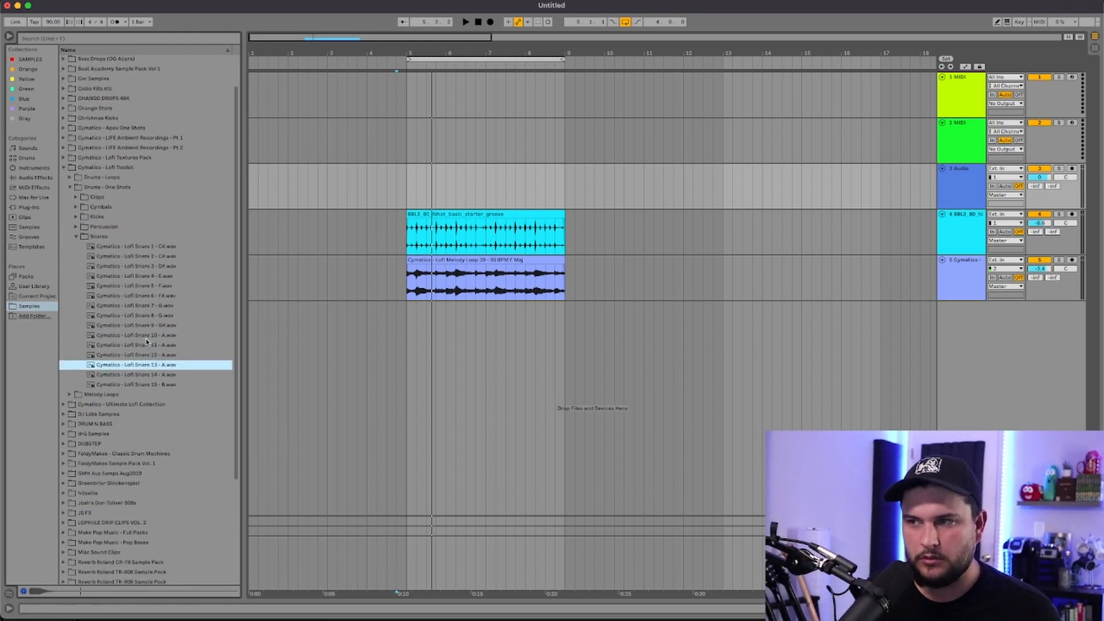
{"action": "key", "text": "Down"}
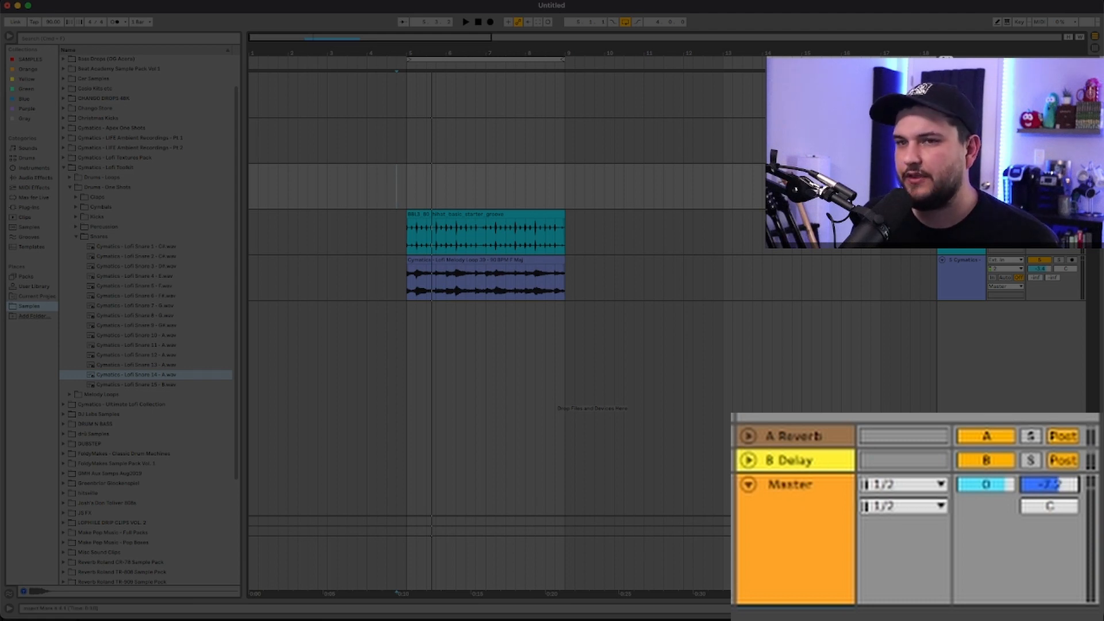
{"action": "left_click", "coordinate": [151, 364]}
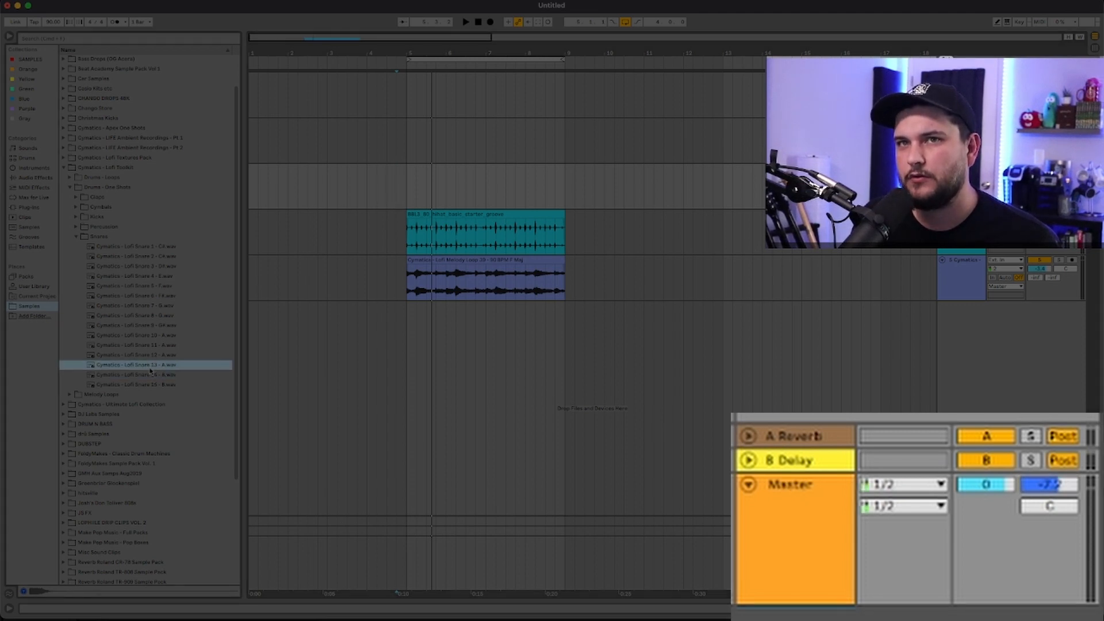
{"action": "left_click", "coordinate": [151, 355]}
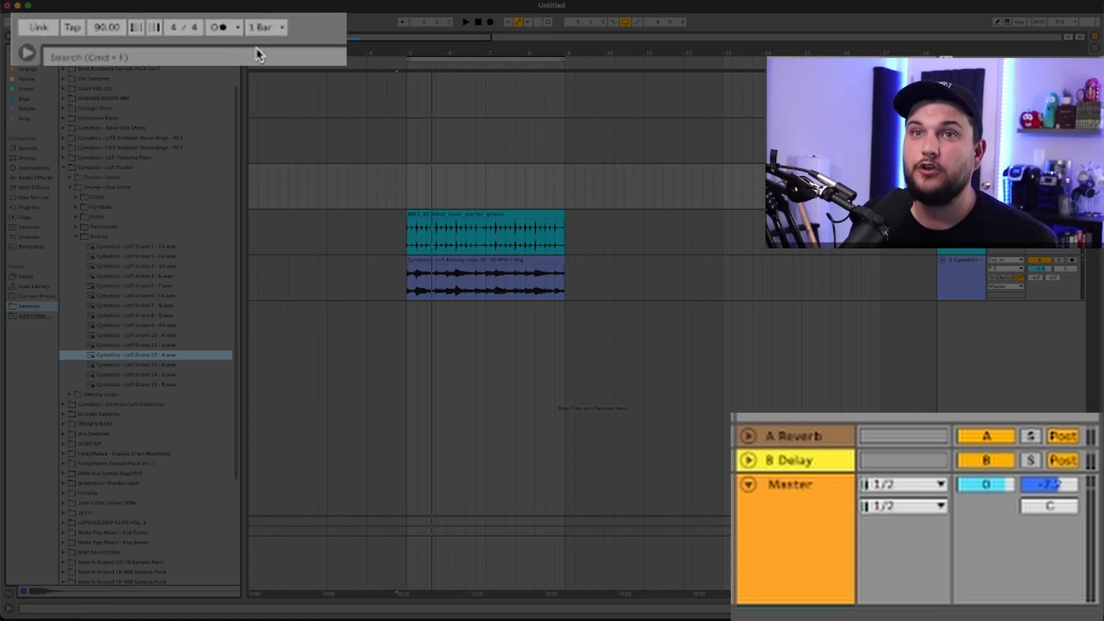
- Turn on the metronome, play the arrangement to hear the click, and turn the metronome off again
{"action": "left_click", "coordinate": [289, 34]}
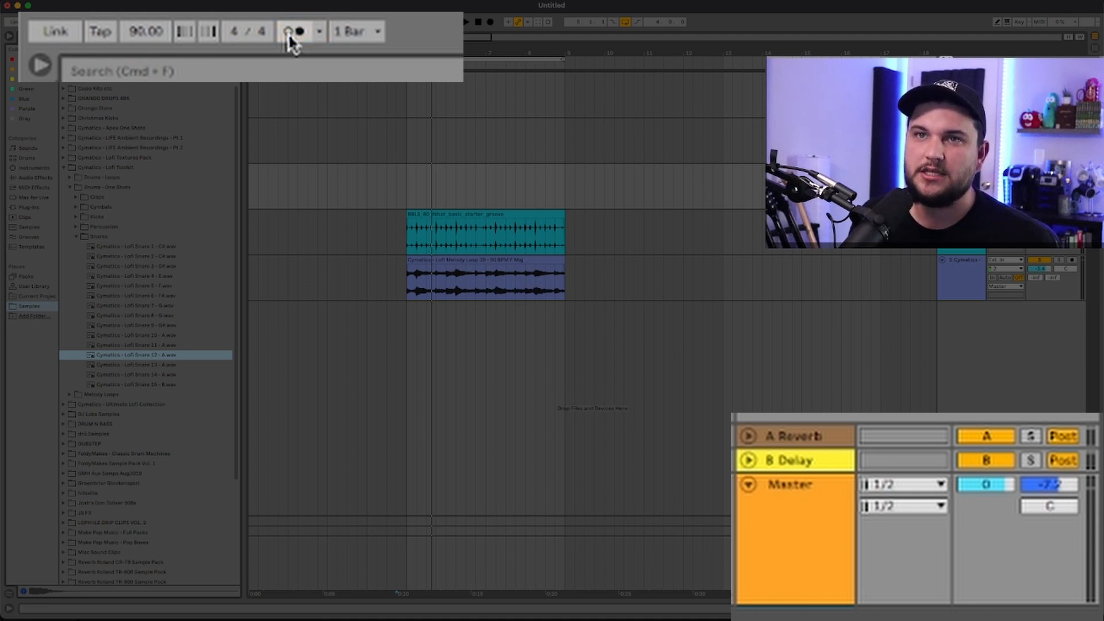
{"action": "key", "text": "space"}
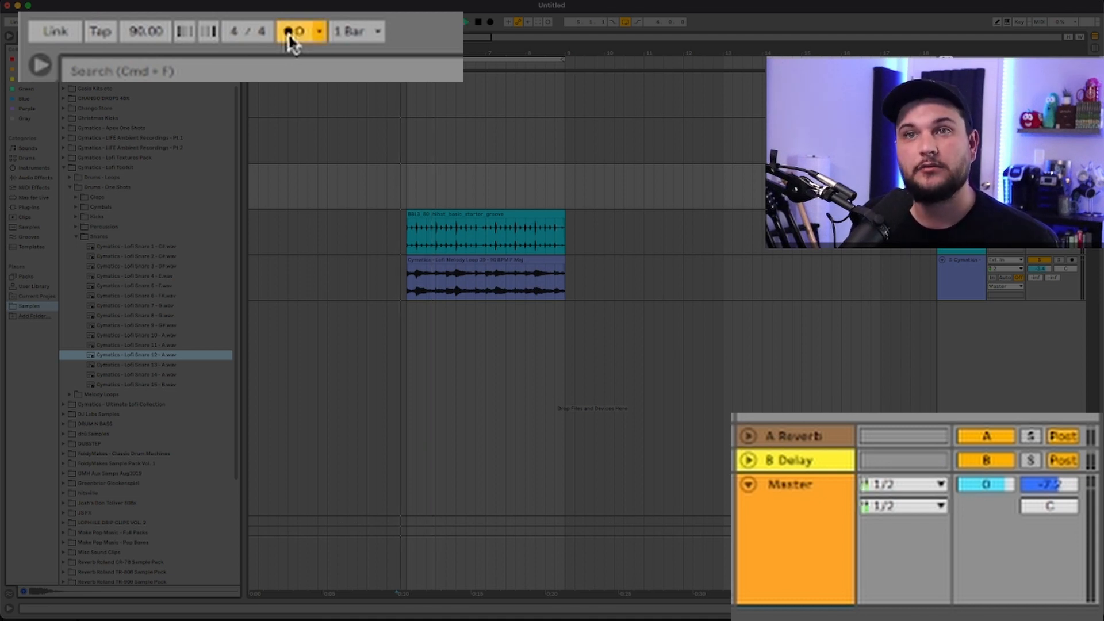
{"action": "left_click", "coordinate": [337, 137]}
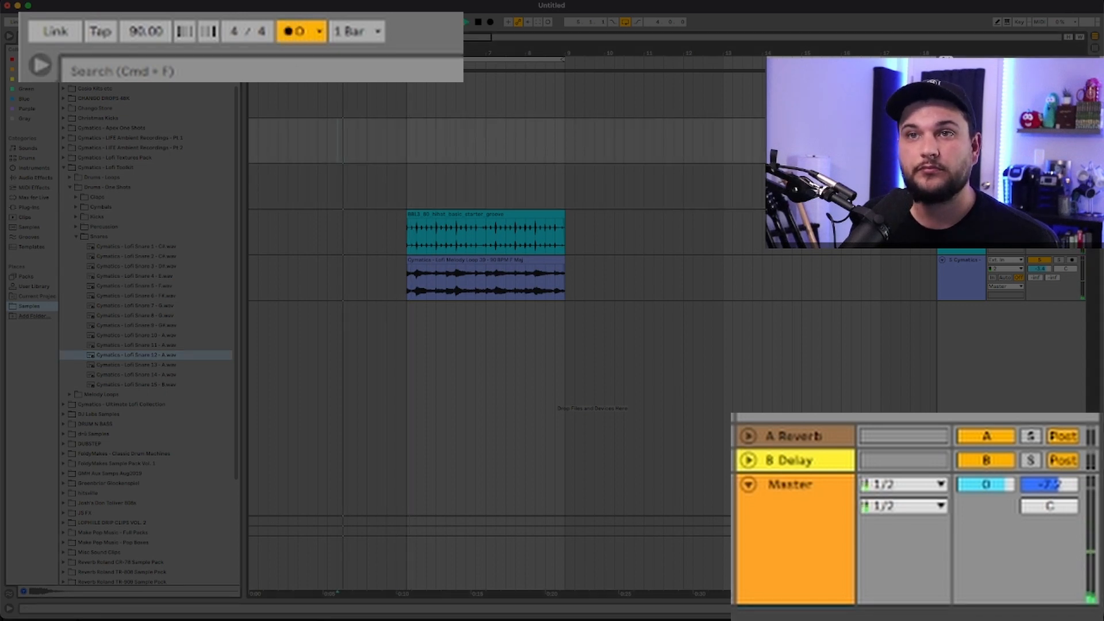
{"action": "left_click", "coordinate": [296, 33]}
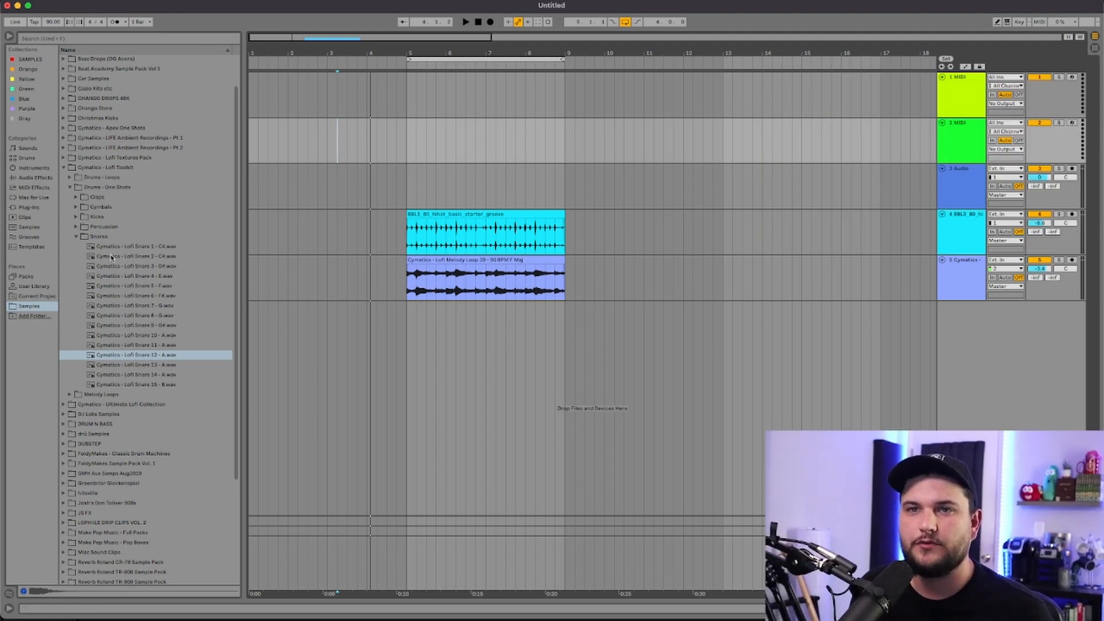
- Place the Cymatics - Lofi Snare 14 sample on the new audio track at beat 5.3, above the hi-hat clip
{"action": "left_click", "coordinate": [143, 248]}
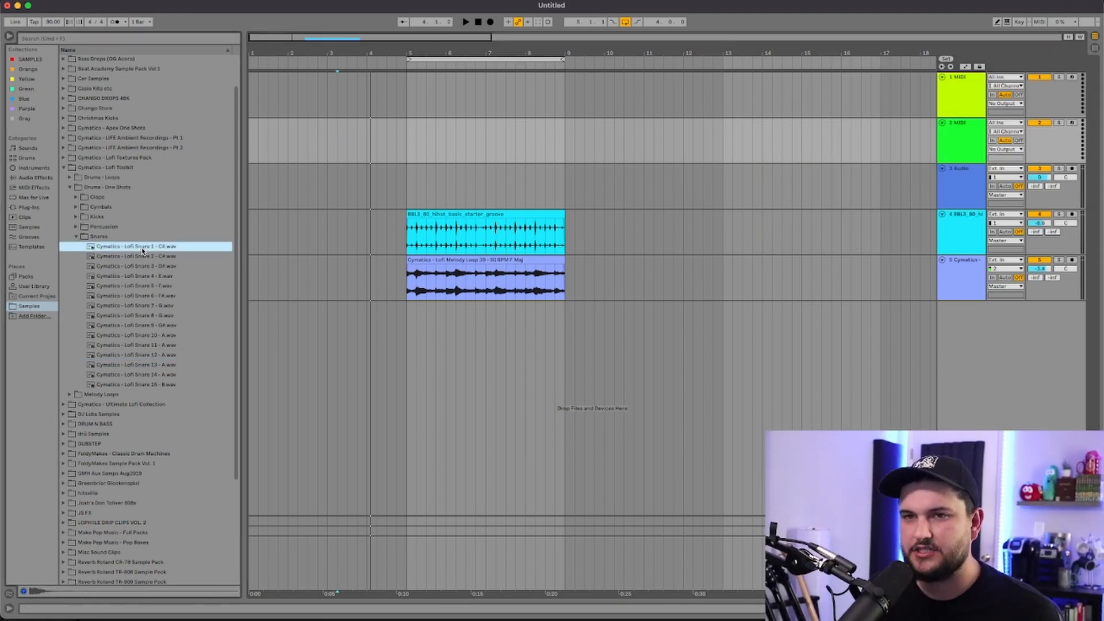
{"action": "left_click", "coordinate": [155, 373]}
{"action": "left_click_drag", "start_coordinate": [155, 371], "coordinate": [428, 186]}
{"action": "mouse_move", "coordinate": [361, 37]}
{"action": "left_mouse_down"}
{"action": "mouse_move", "coordinate": [362, 81]}
{"action": "mouse_move", "coordinate": [345, 89]}
{"action": "left_mouse_up"}
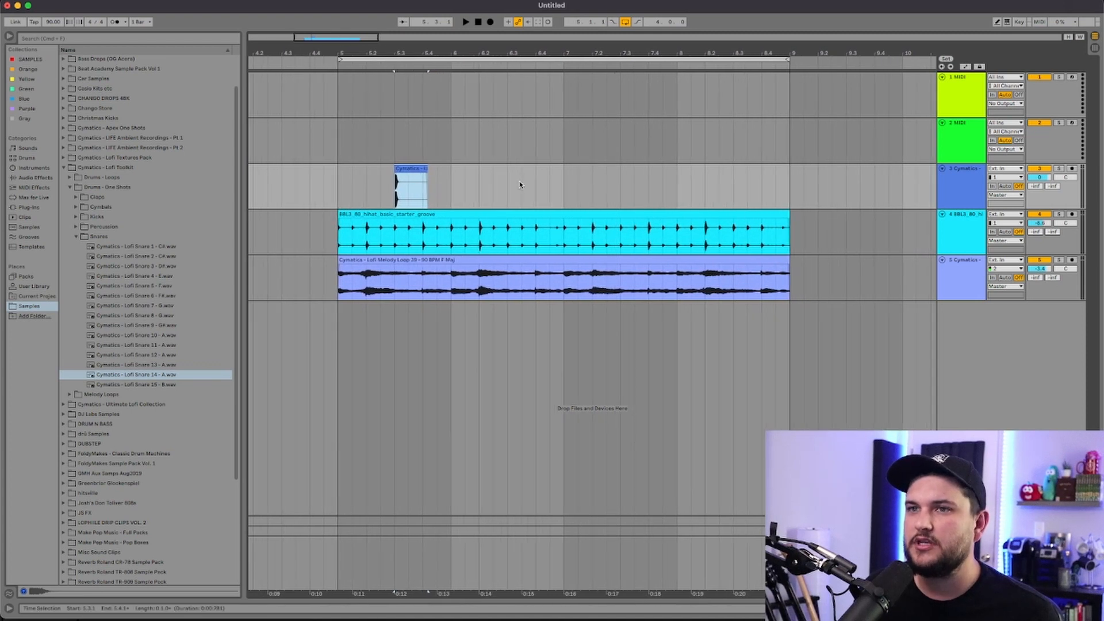
- Play the snare with the hi-hat and melody from bar 5 and lower the snare track's volume
{"action": "left_click", "coordinate": [520, 188]}
{"action": "left_click", "coordinate": [341, 191]}
{"action": "key", "text": "space"}
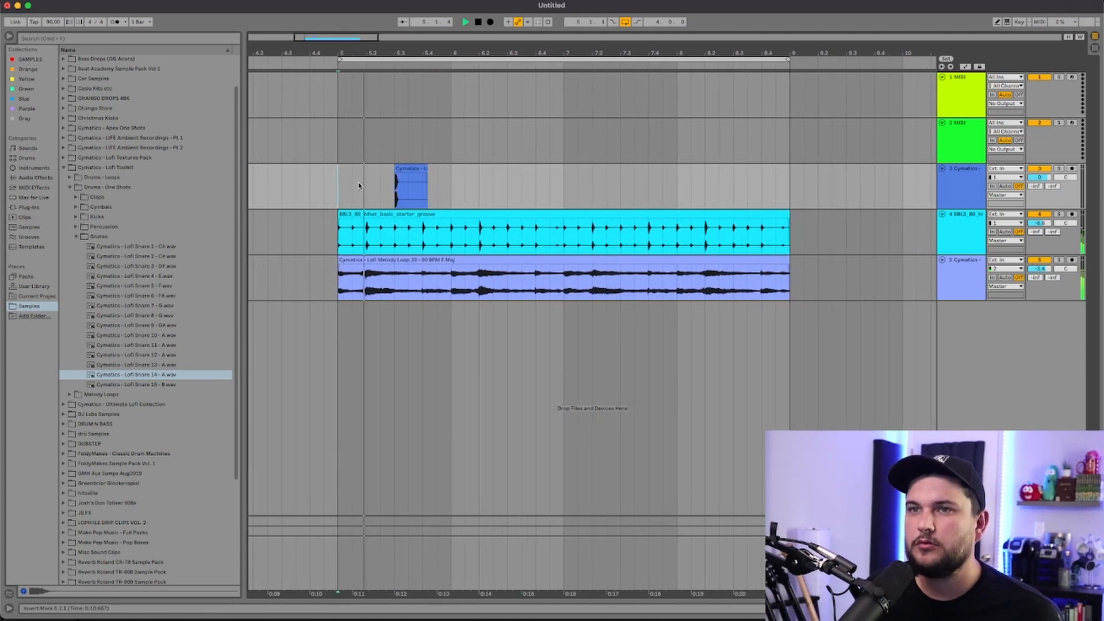
{"action": "key", "text": "space"}
{"action": "left_click", "coordinate": [380, 191]}
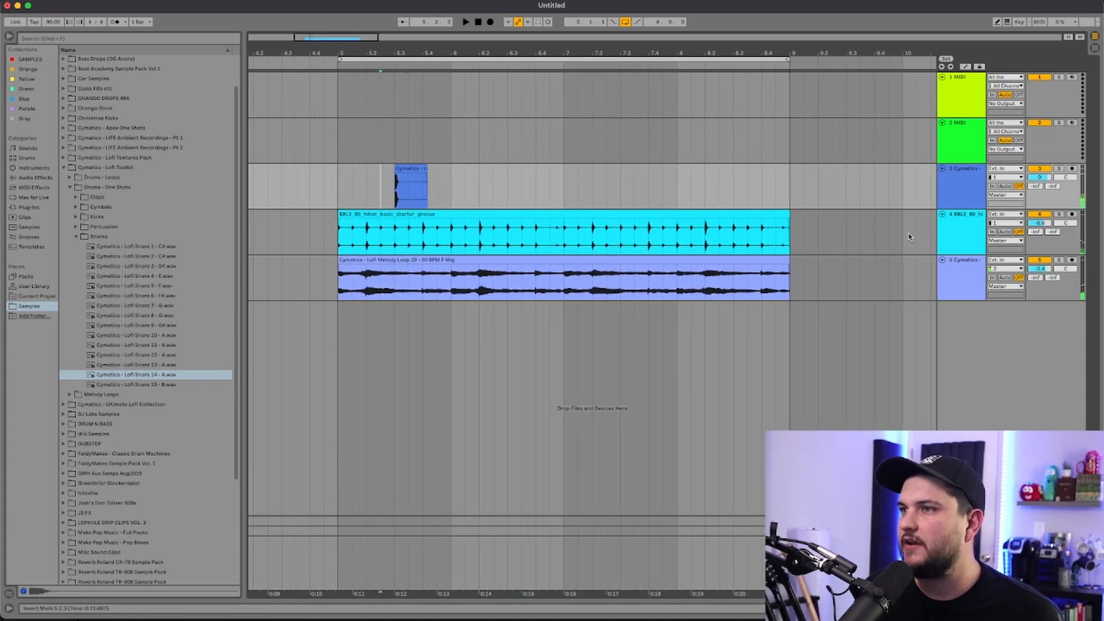
{"action": "left_click_drag", "start_coordinate": [1039, 177], "coordinate": [1039, 179]}
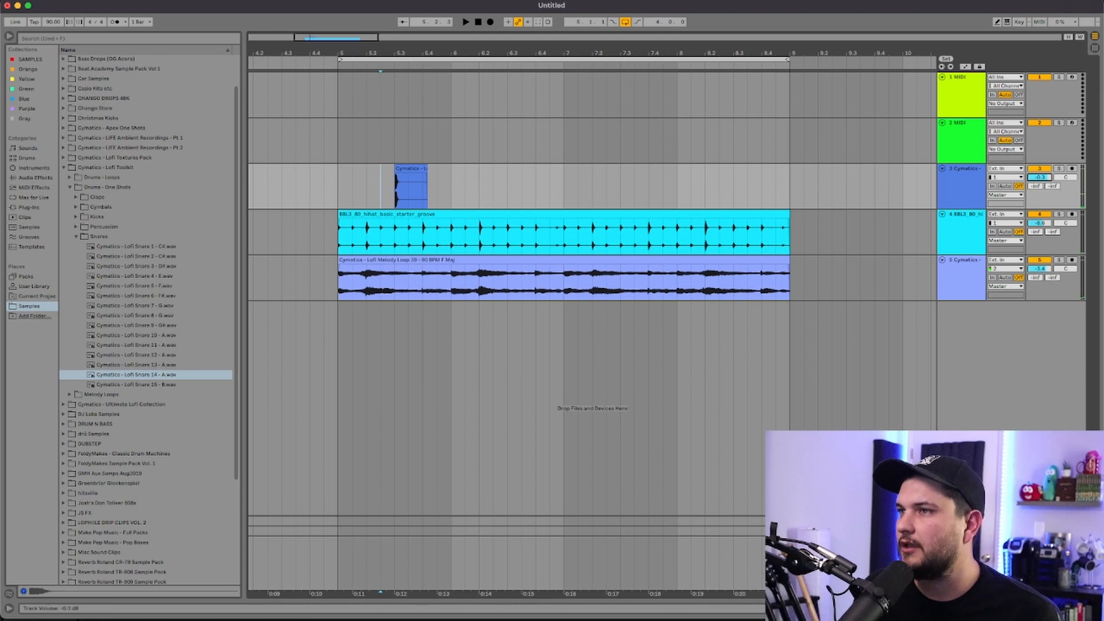
- Duplicate the snare clip to the third beat of bars 6, 7 and 8 and play the pattern
{"action": "left_click", "coordinate": [586, 187]}
{"action": "left_click", "coordinate": [409, 169]}
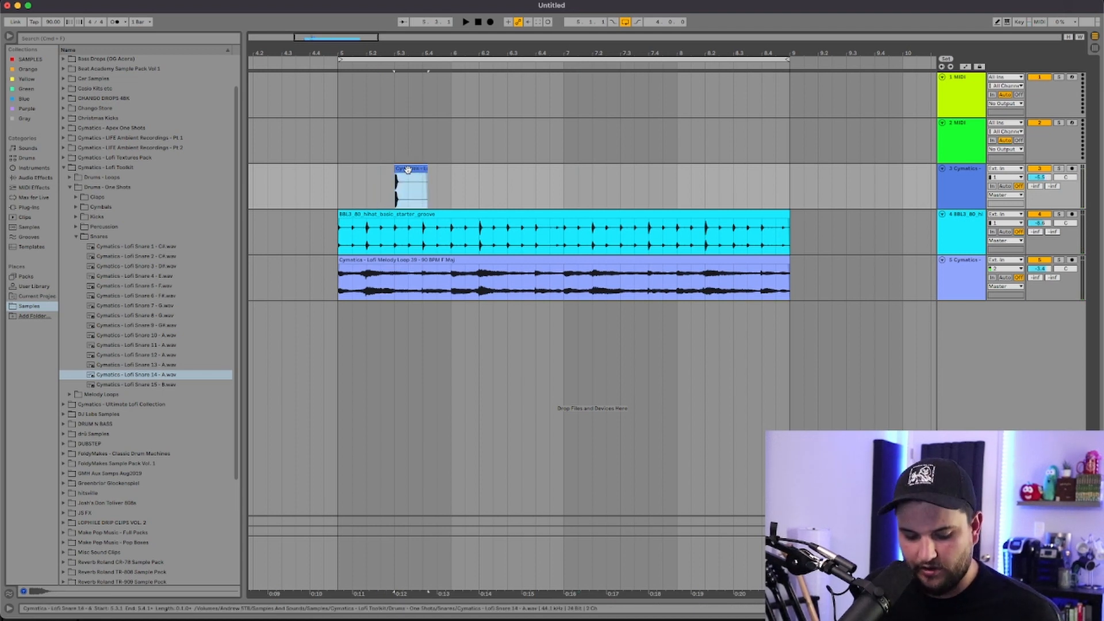
{"action": "left_click_drag", "start_coordinate": [407, 169], "coordinate": [748, 179]}
{"action": "left_click", "coordinate": [713, 173]}
{"action": "left_click", "coordinate": [313, 190]}
{"action": "key", "text": "space"}
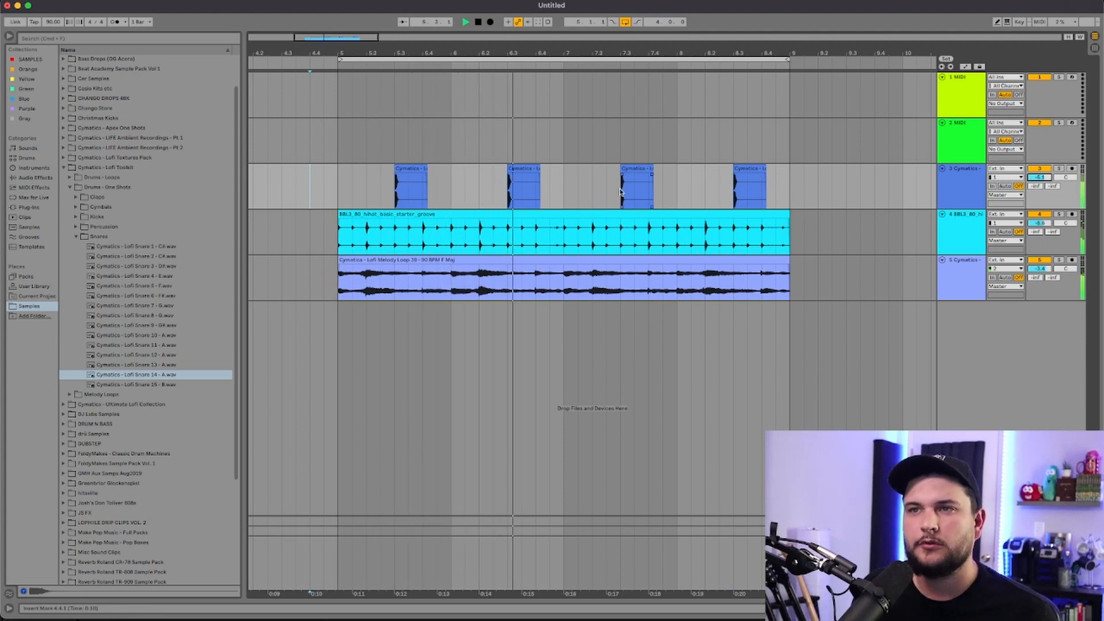
- Open the first snare clip's settings and raise its pitch, playing it repeatedly to judge the sound
{"action": "left_click", "coordinate": [404, 169]}
{"action": "double_click", "coordinate": [410, 169]}
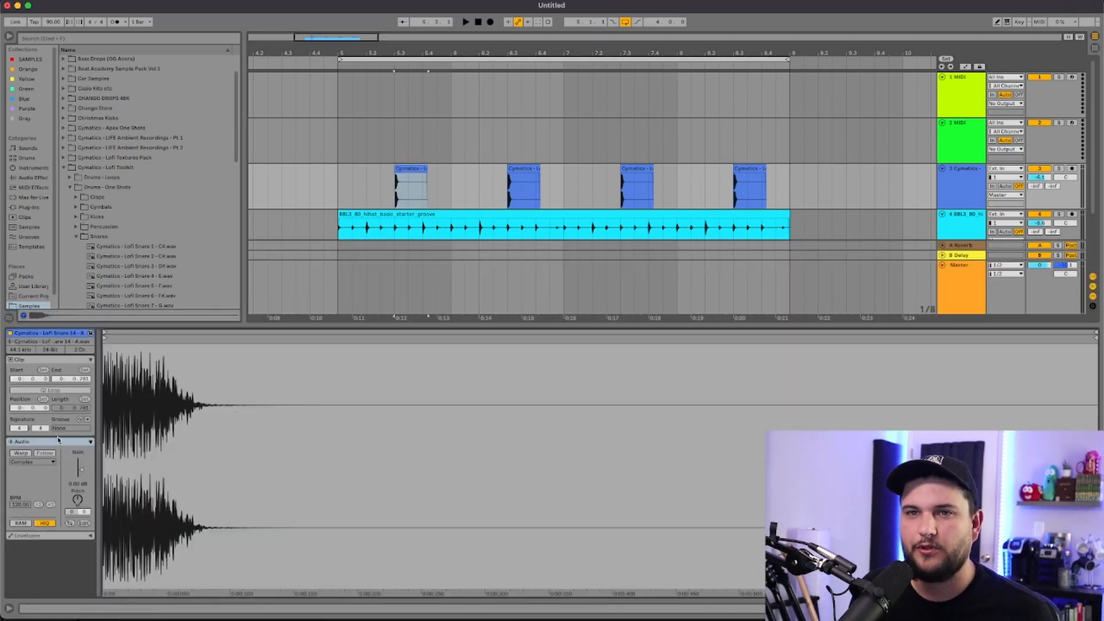
{"action": "mouse_move", "coordinate": [78, 499]}
{"action": "left_mouse_down"}
{"action": "mouse_move", "coordinate": [77, 509]}
{"action": "mouse_move", "coordinate": [78, 488]}
{"action": "left_mouse_up"}
{"action": "key", "text": "space"}
{"action": "key", "text": "space"}
{"action": "key", "text": "space"}
{"action": "key", "text": "space"}
{"action": "key", "text": "space"}
{"action": "key", "text": "space"}
{"action": "key", "text": "space"}
- Reset the first snare clip's pitch and transpose it down a few semitones, checking it in playback
{"action": "double_click", "coordinate": [78, 500]}
{"action": "key", "text": "space"}
{"action": "key", "text": "space"}
{"action": "left_click_drag", "start_coordinate": [78, 500], "coordinate": [78, 504]}
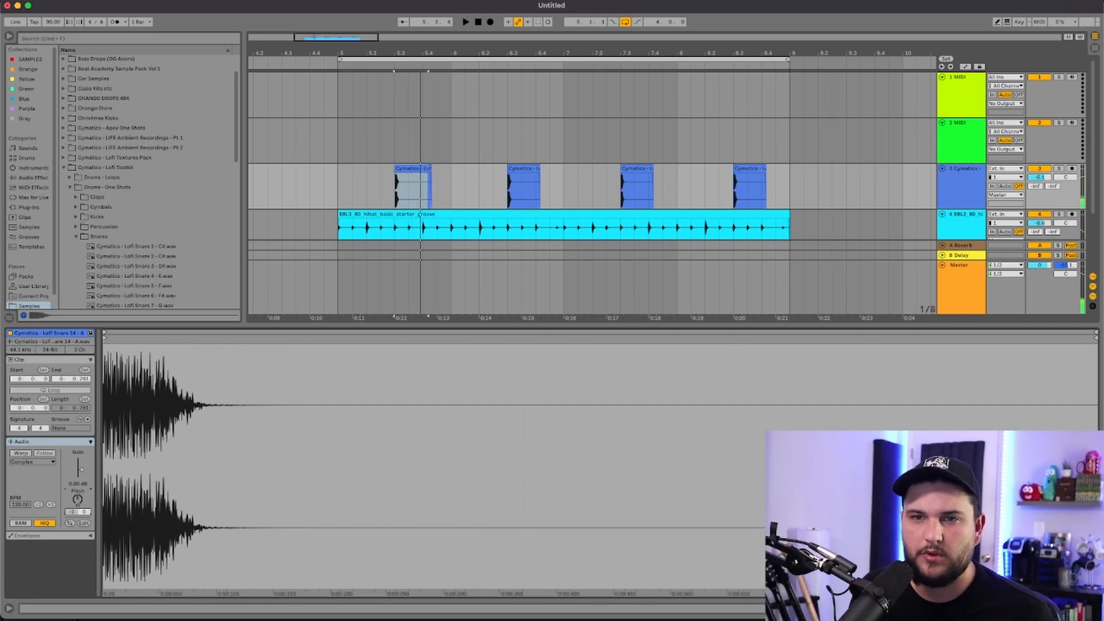
{"action": "key", "text": "space"}
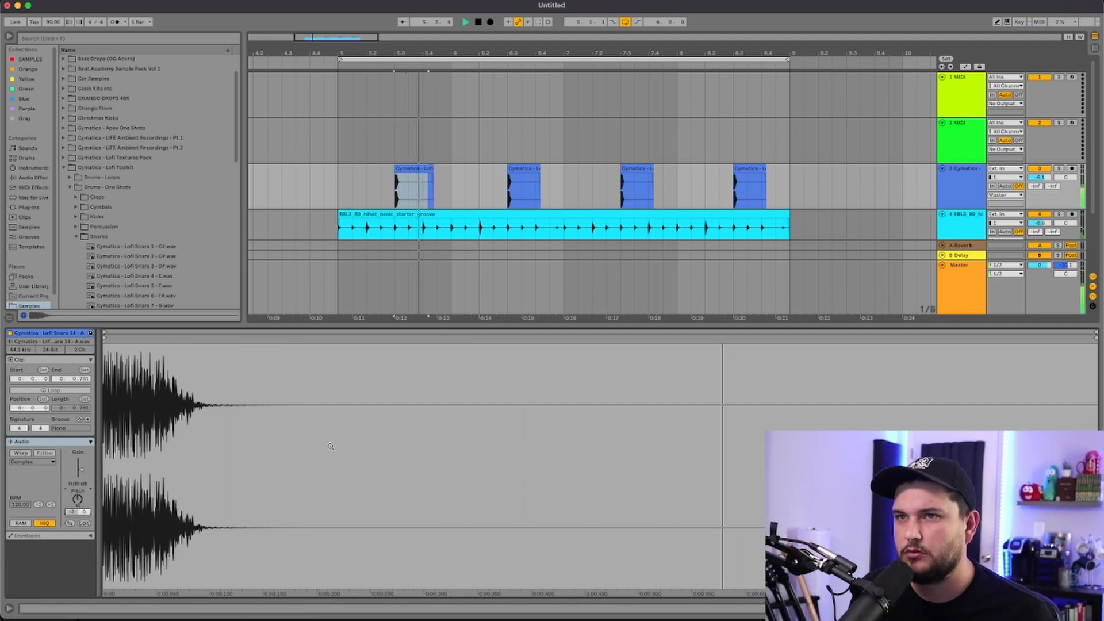
{"action": "key", "text": "space"}
- Replace the snares in bars 6, 7 and 8 with copies of the lower-pitched first snare clip
{"action": "left_click", "coordinate": [438, 129]}
{"action": "left_click", "coordinate": [416, 169]}
{"action": "left_click_drag", "start_coordinate": [404, 169], "coordinate": [745, 170]}
{"action": "left_click", "coordinate": [705, 144]}
- Adjust the first snare clip's gain slightly and close the clip settings
{"action": "left_click", "coordinate": [413, 168]}
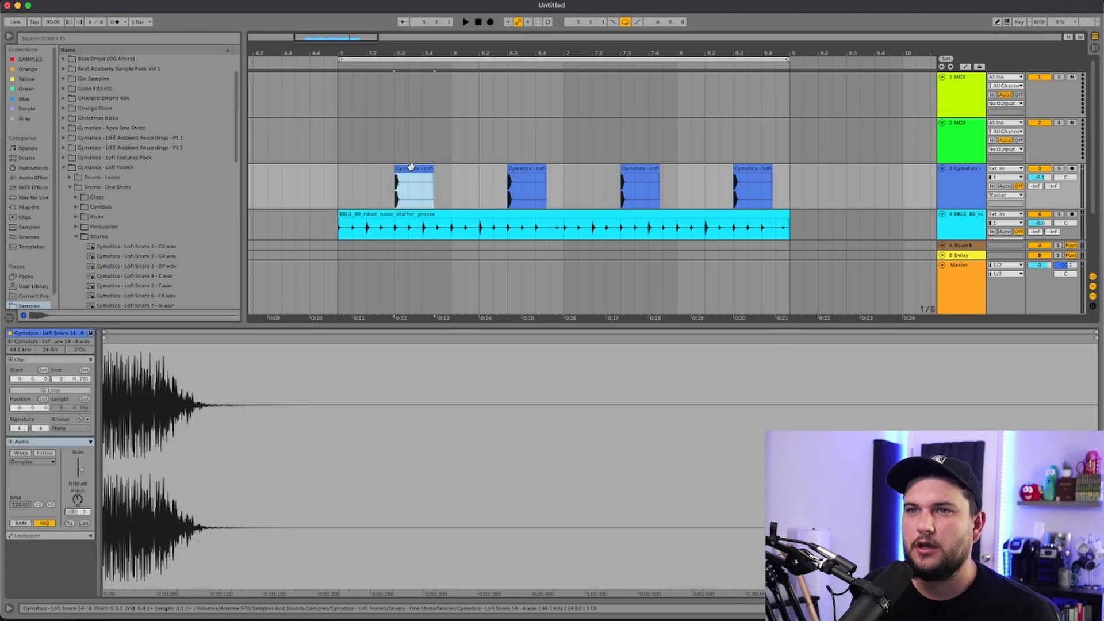
{"action": "mouse_move", "coordinate": [80, 472]}
{"action": "left_mouse_down"}
{"action": "mouse_move", "coordinate": [79, 518]}
{"action": "mouse_move", "coordinate": [80, 469]}
{"action": "left_mouse_up"}
{"action": "left_click", "coordinate": [366, 144]}
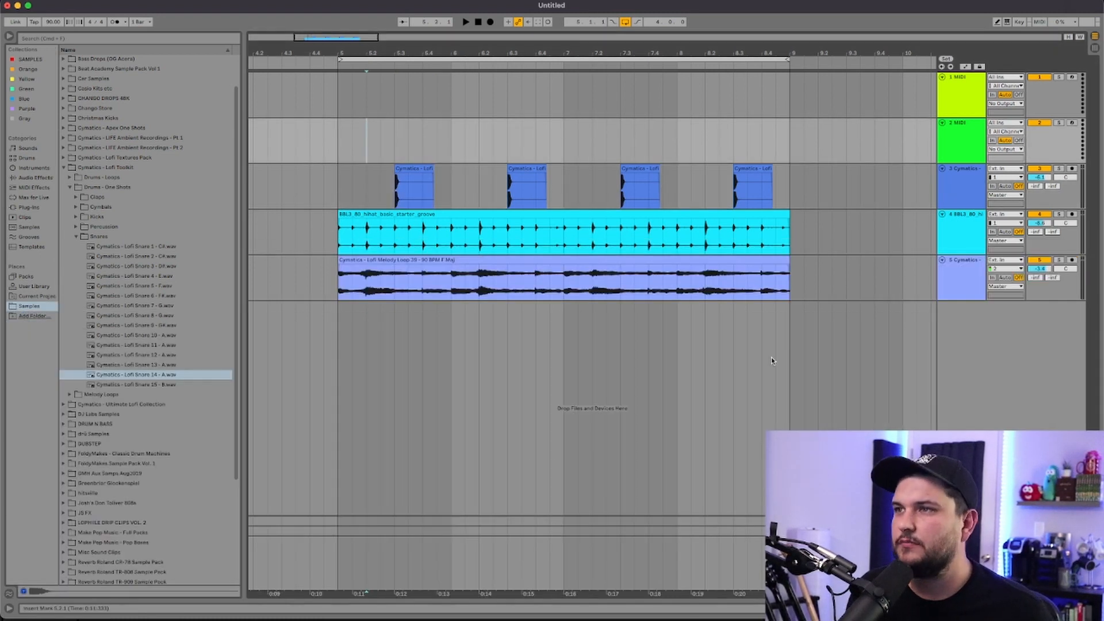
- Add the ValhallaVintageVerb audio unit to the snare track and reposition its window so its controls are accessible
{"action": "left_click", "coordinate": [524, 187]}
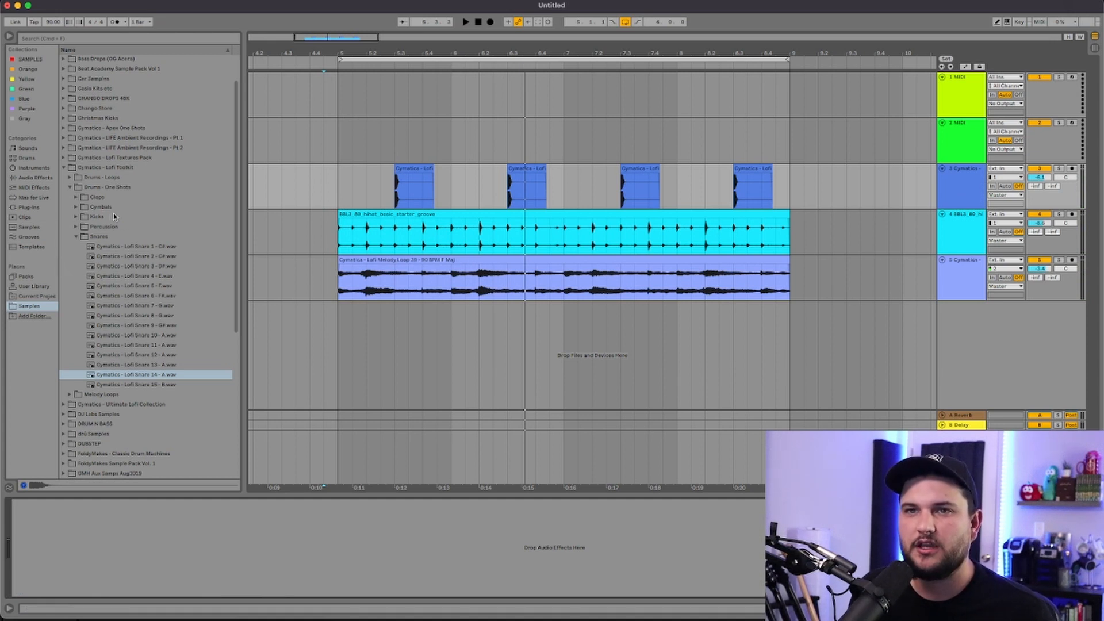
{"action": "scroll", "coordinate": [113, 216], "scroll_direction": "down", "scroll_amount": 1}
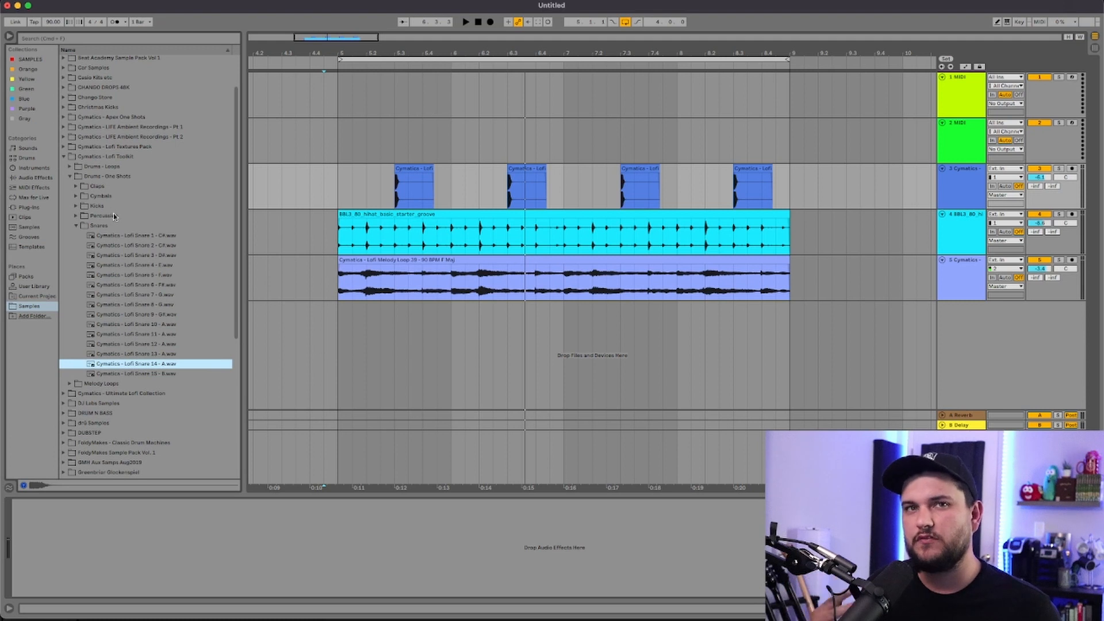
{"action": "left_click", "coordinate": [27, 207]}
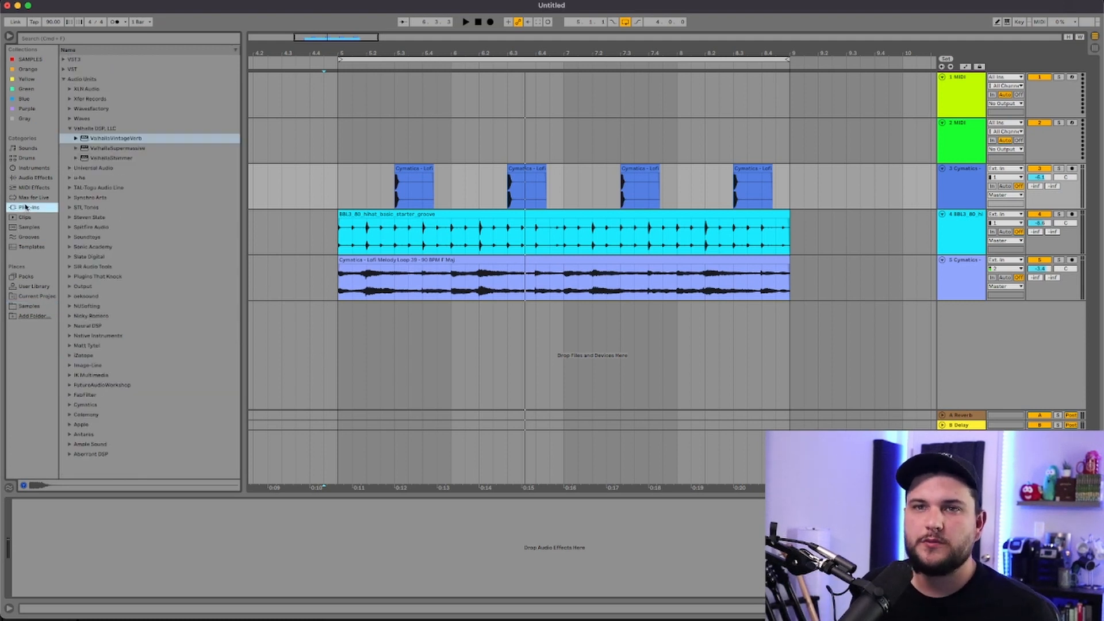
{"action": "left_click_drag", "start_coordinate": [100, 140], "coordinate": [972, 185]}
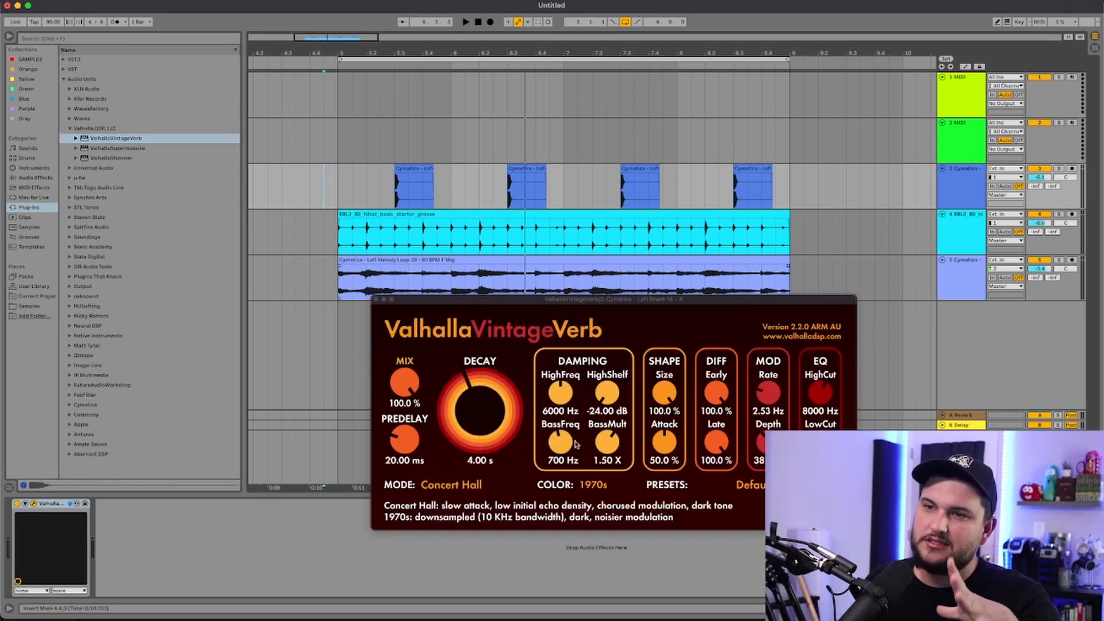
{"action": "left_click_drag", "start_coordinate": [596, 299], "coordinate": [422, 244]}
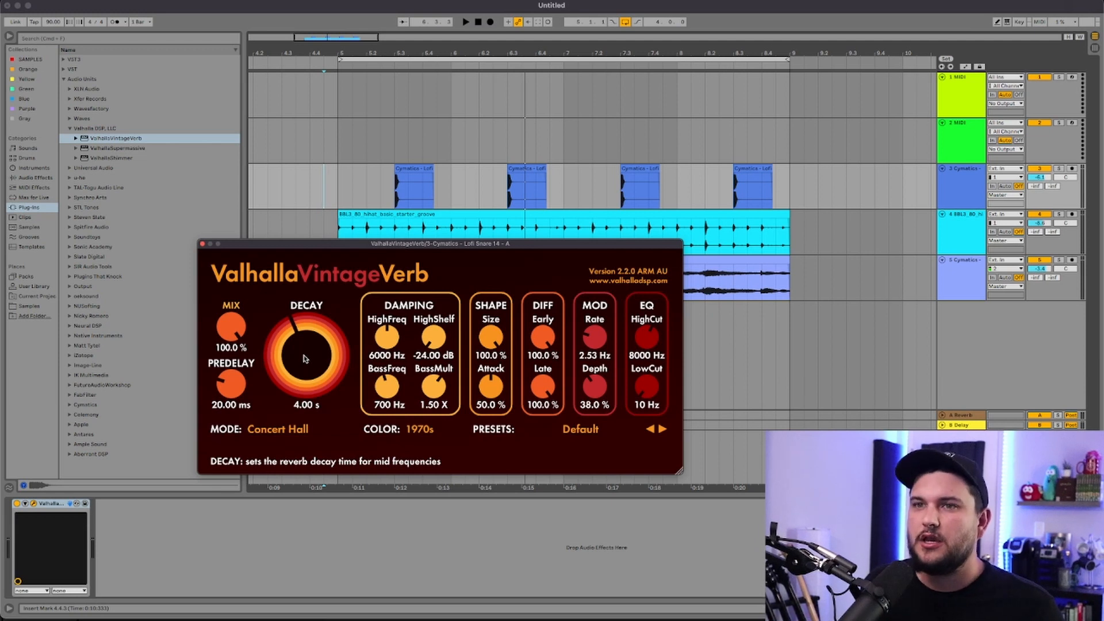
- Set the mix of the ValhallaVintageVerb on the snare track to about 20.5%
{"action": "left_click_drag", "start_coordinate": [238, 329], "coordinate": [225, 431]}
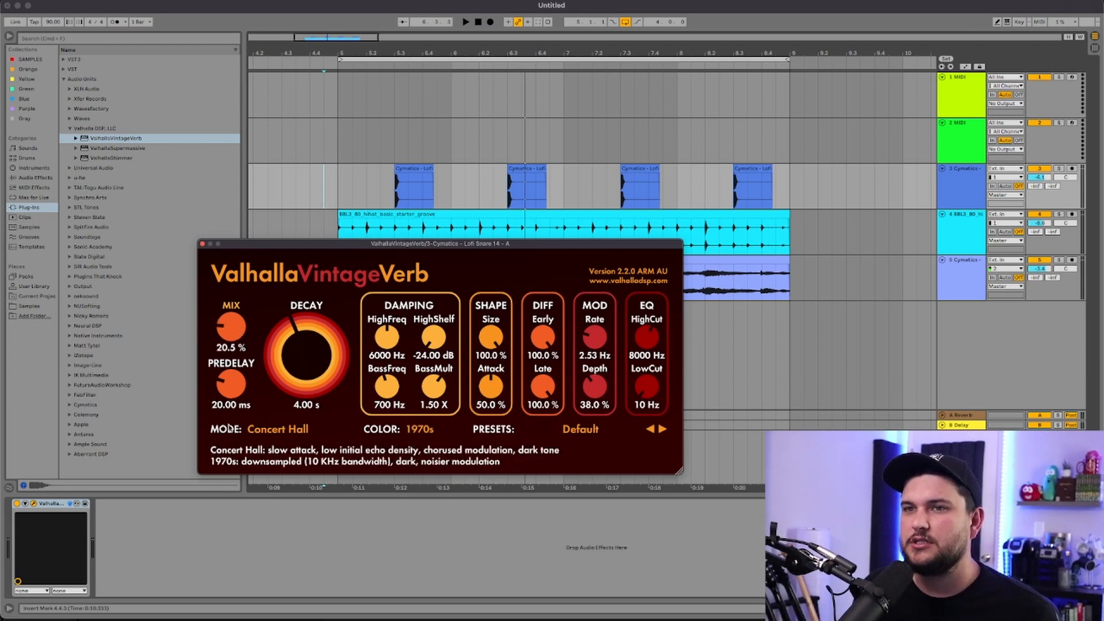
{"action": "left_click", "coordinate": [865, 191]}
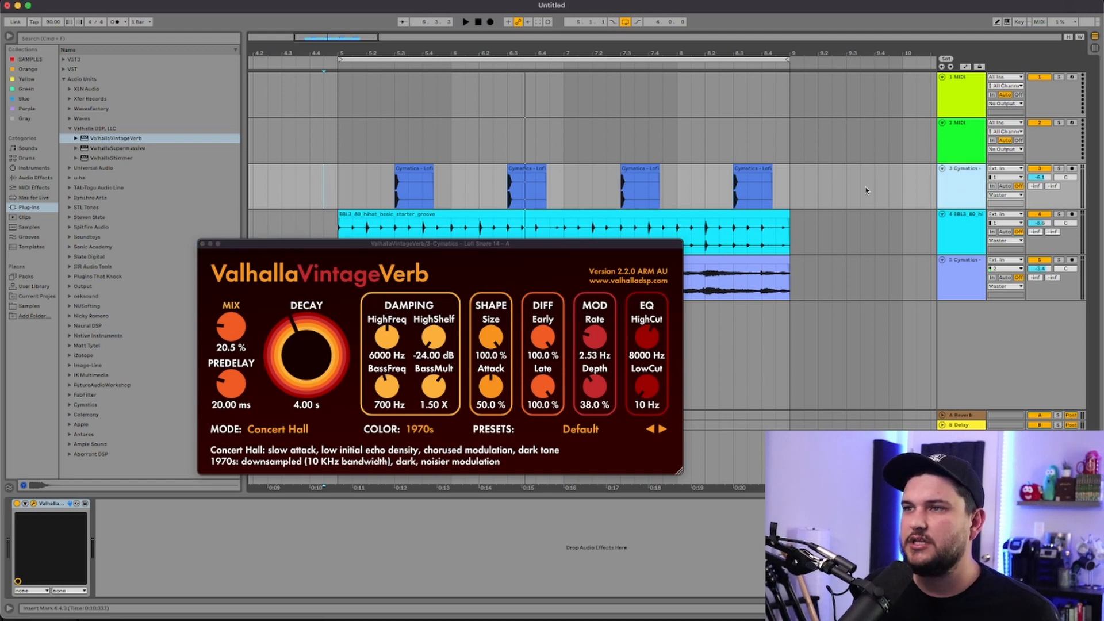
{"action": "left_click", "coordinate": [889, 184]}
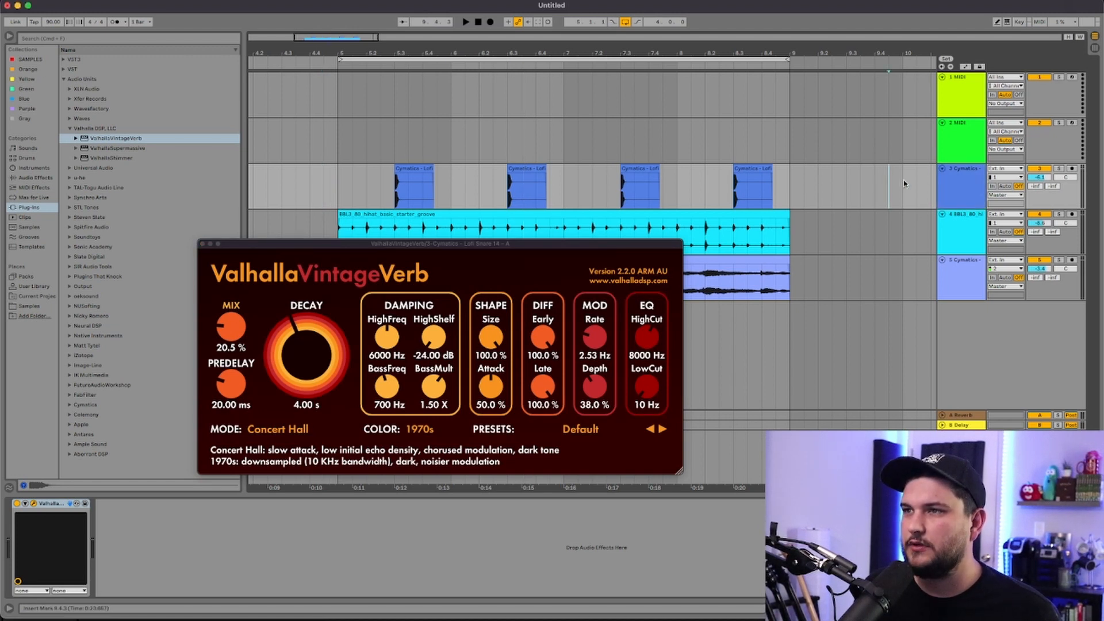
- Rename the snare, hi-hat and melody tracks SNARE, HIHAT and PIANO respectively
{"action": "left_click", "coordinate": [959, 180]}
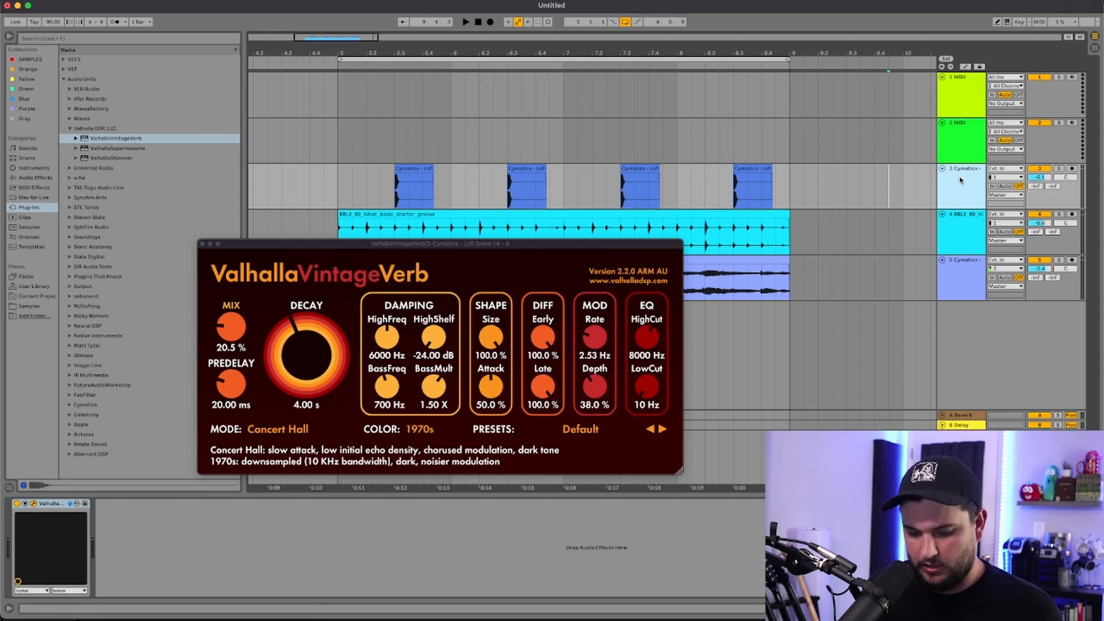
{"action": "key", "text": "super+r"}
{"action": "type", "text": "S"}
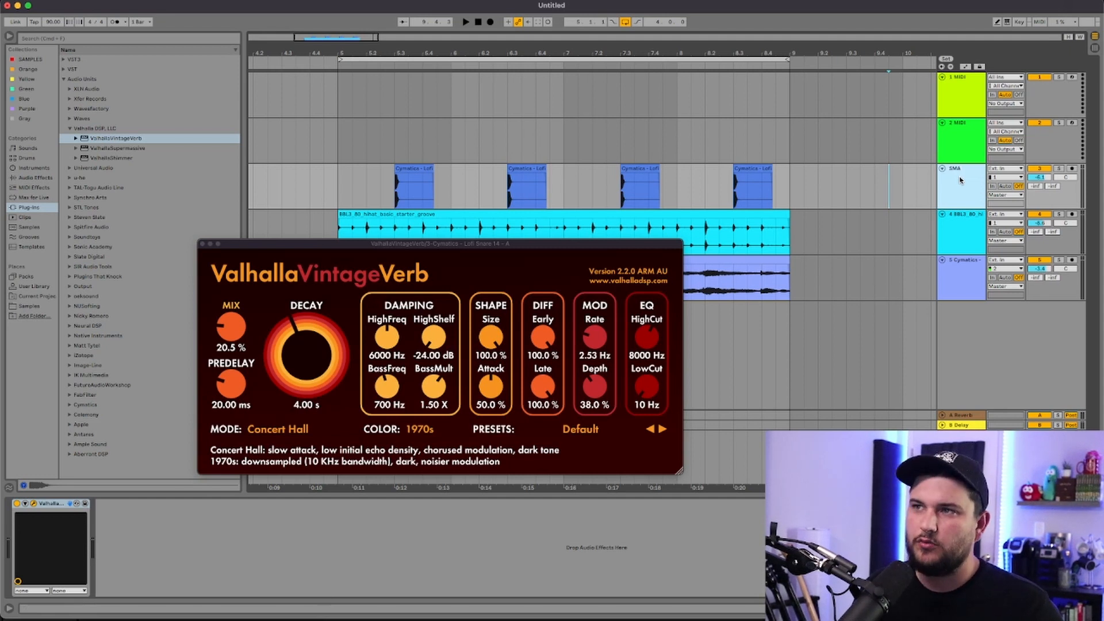
{"action": "type", "text": "NARE"}
{"action": "key", "text": "Return"}
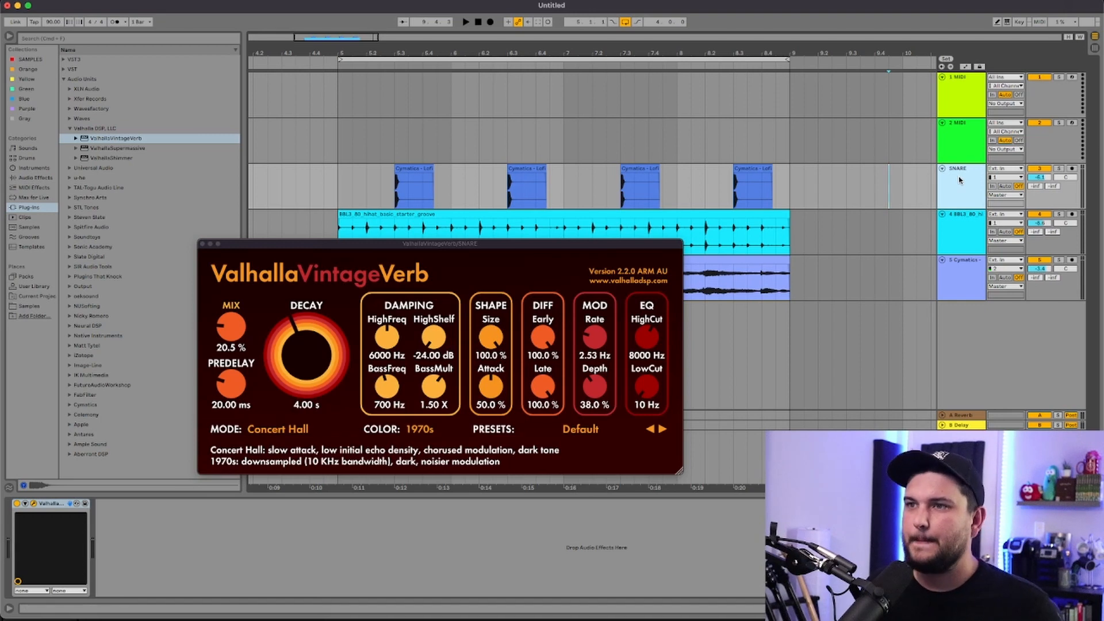
{"action": "left_click", "coordinate": [959, 239]}
{"action": "key", "text": "super+r"}
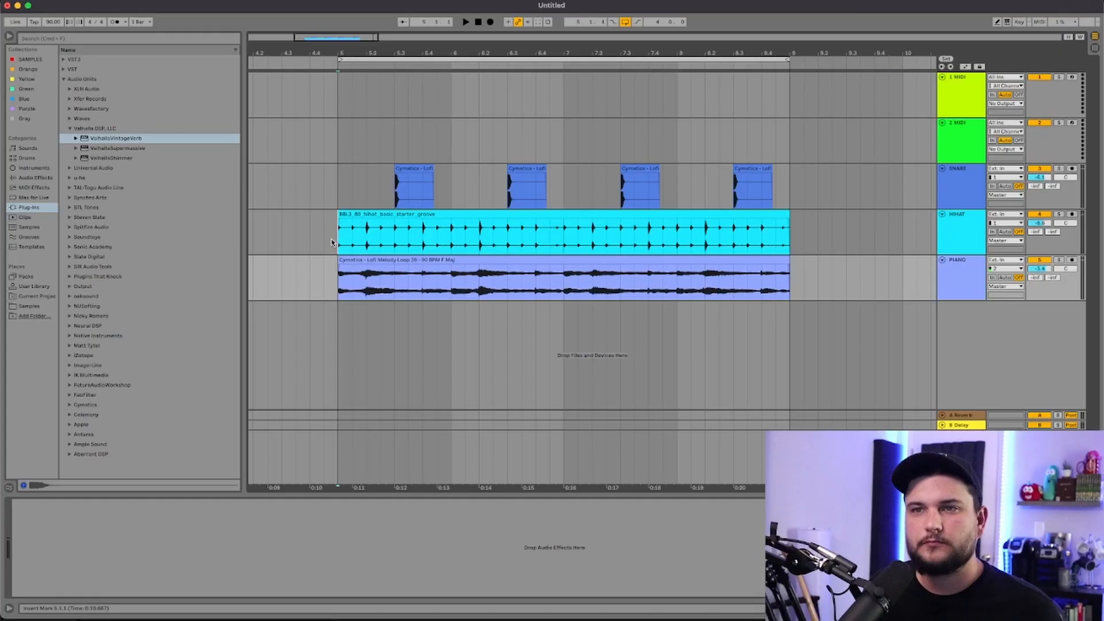
- Play the loop from bar 5 to check how the snare sounds with the reverb
{"action": "key", "text": "space"}
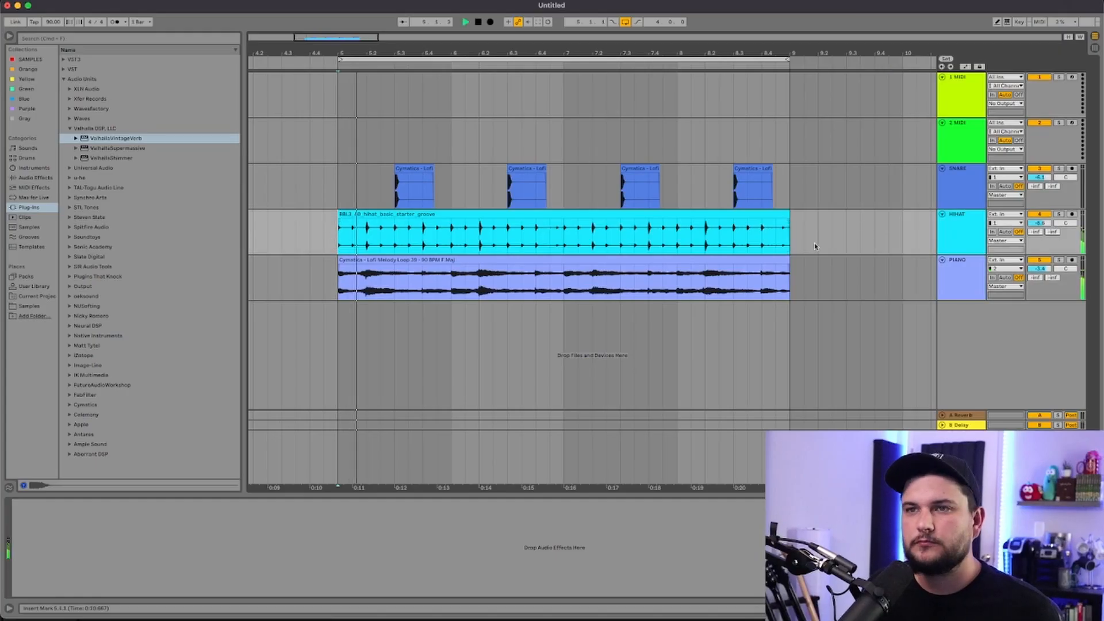
{"action": "left_click", "coordinate": [959, 196]}
{"action": "key", "text": "Return"}
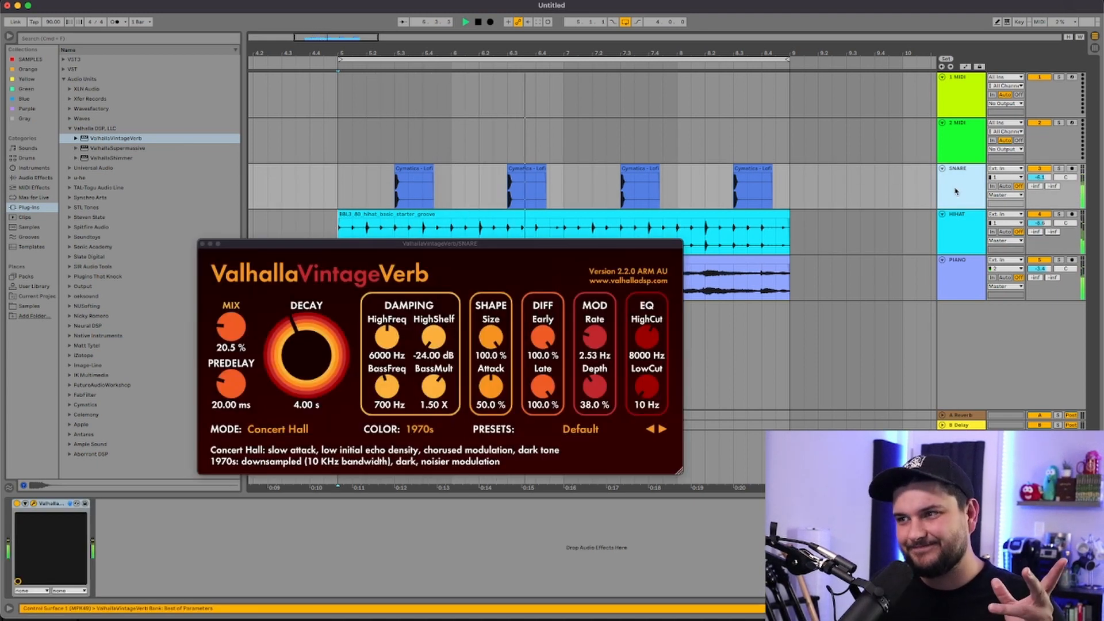
{"action": "key", "text": "space"}
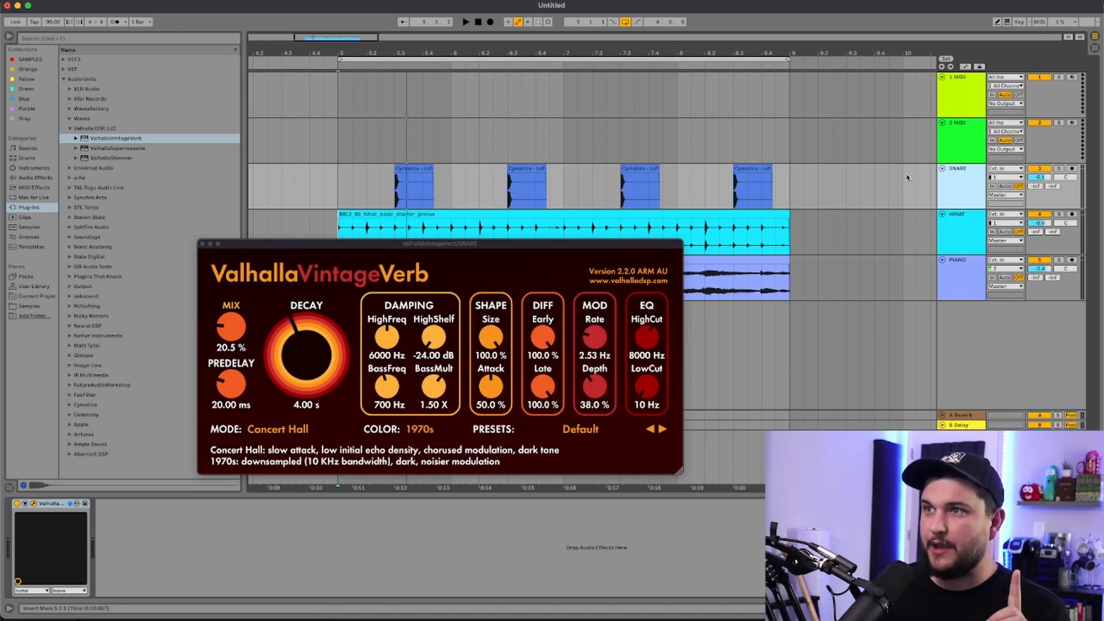
- Duplicate the SNARE track and close the reverb plug-in window
{"action": "right_click", "coordinate": [965, 184]}
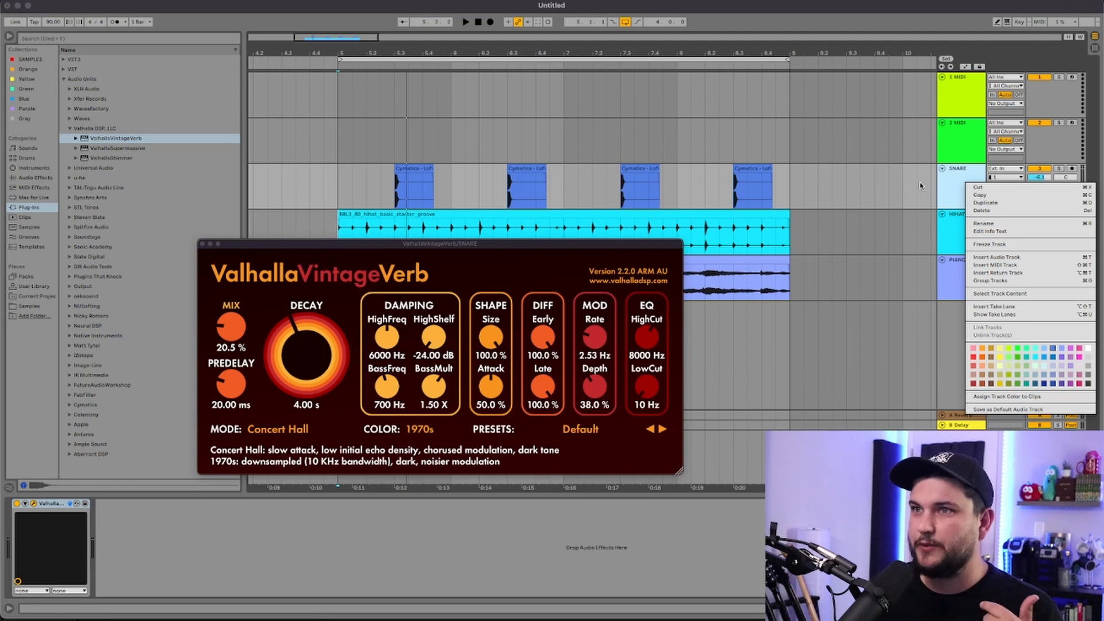
{"action": "left_click", "coordinate": [971, 203]}
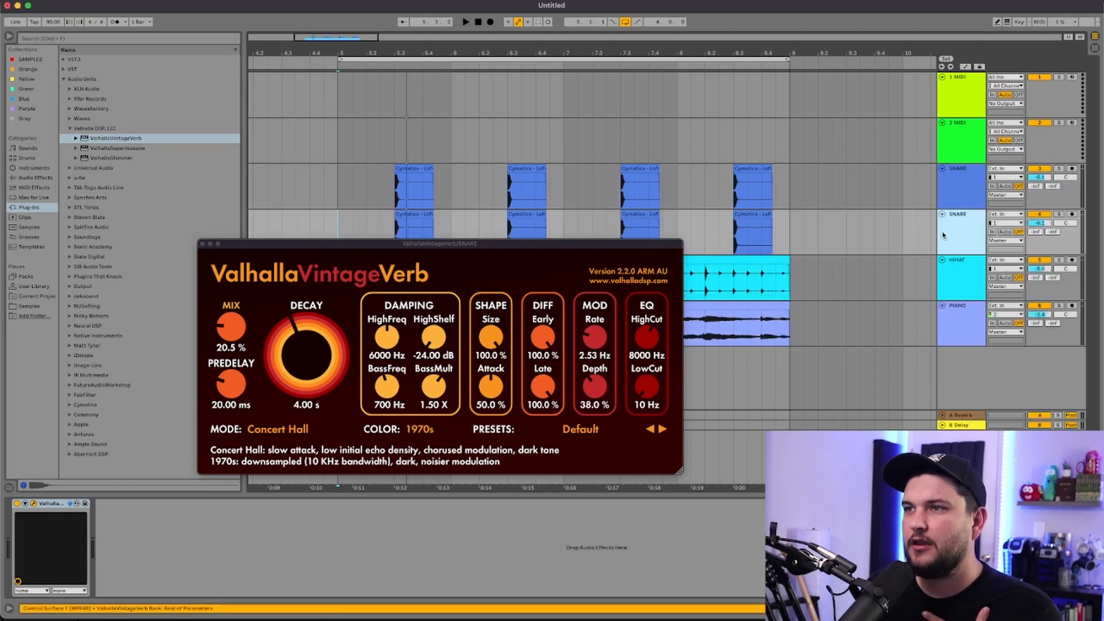
{"action": "left_click", "coordinate": [955, 198]}
{"action": "double_click", "coordinate": [959, 232]}
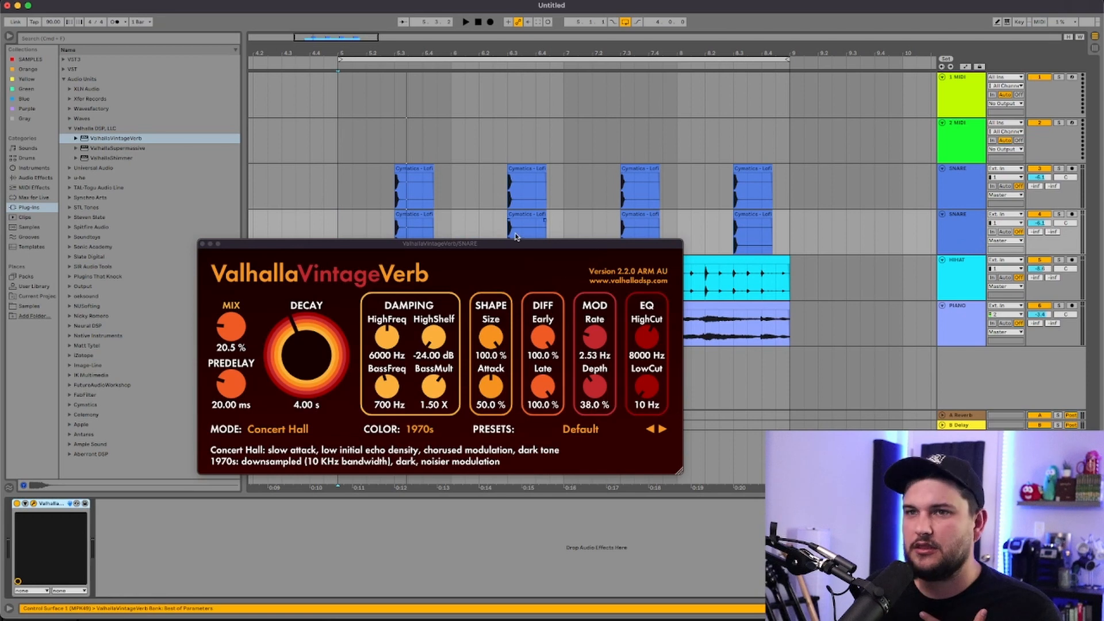
{"action": "left_click", "coordinate": [202, 244]}
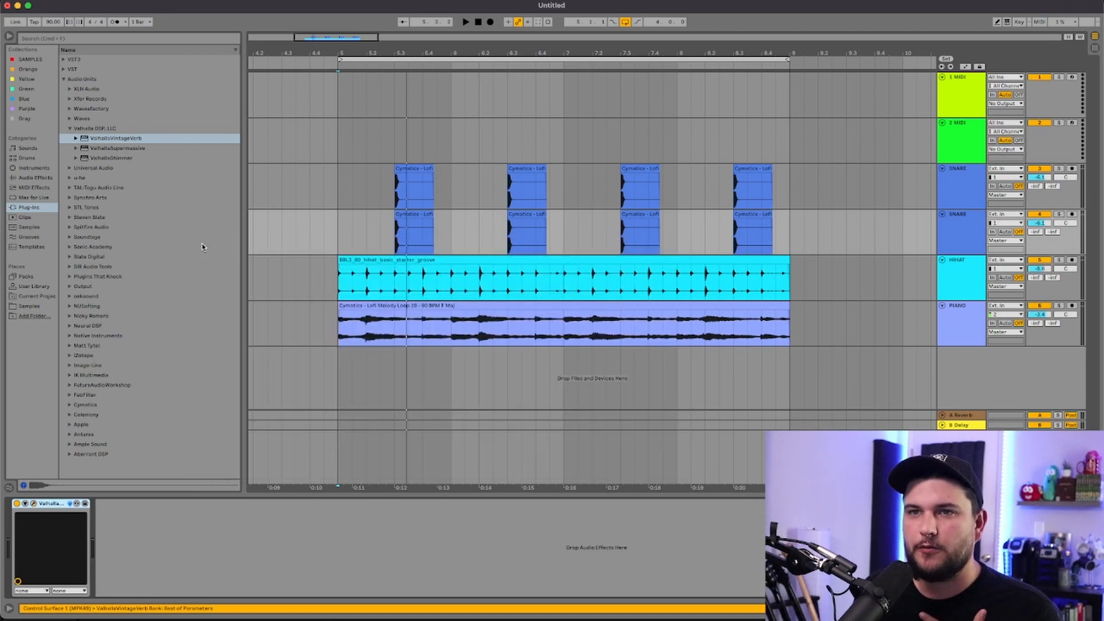
- Delete the ValhallaVintageVerb device from the duplicated SNARE track
{"action": "left_click", "coordinate": [944, 203]}
{"action": "left_click", "coordinate": [957, 218]}
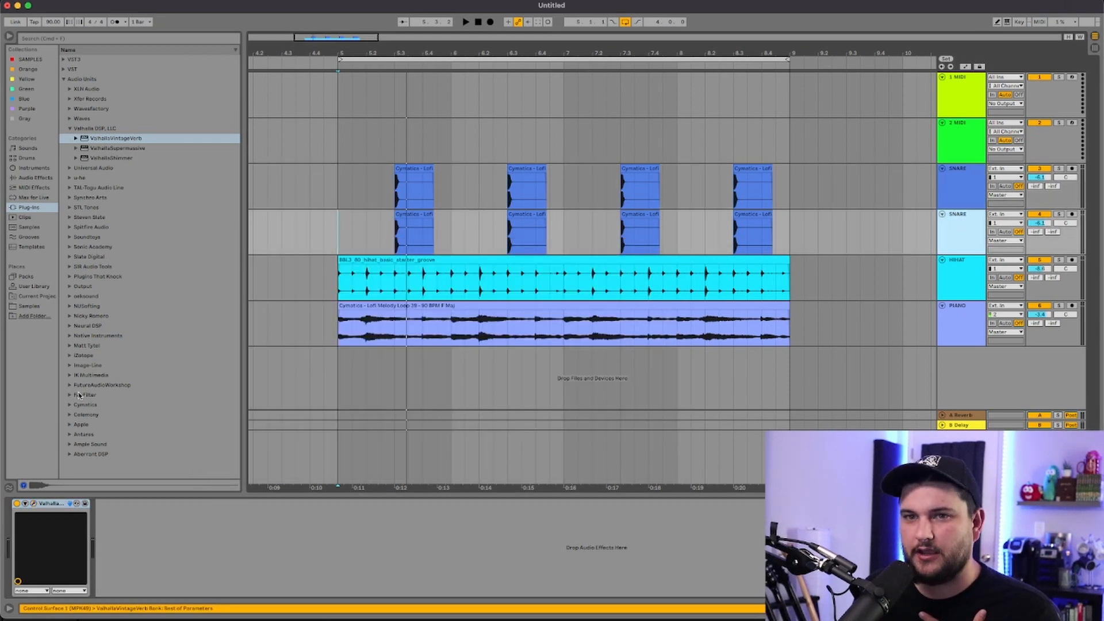
{"action": "left_click", "coordinate": [61, 501]}
{"action": "key", "text": "Delete"}
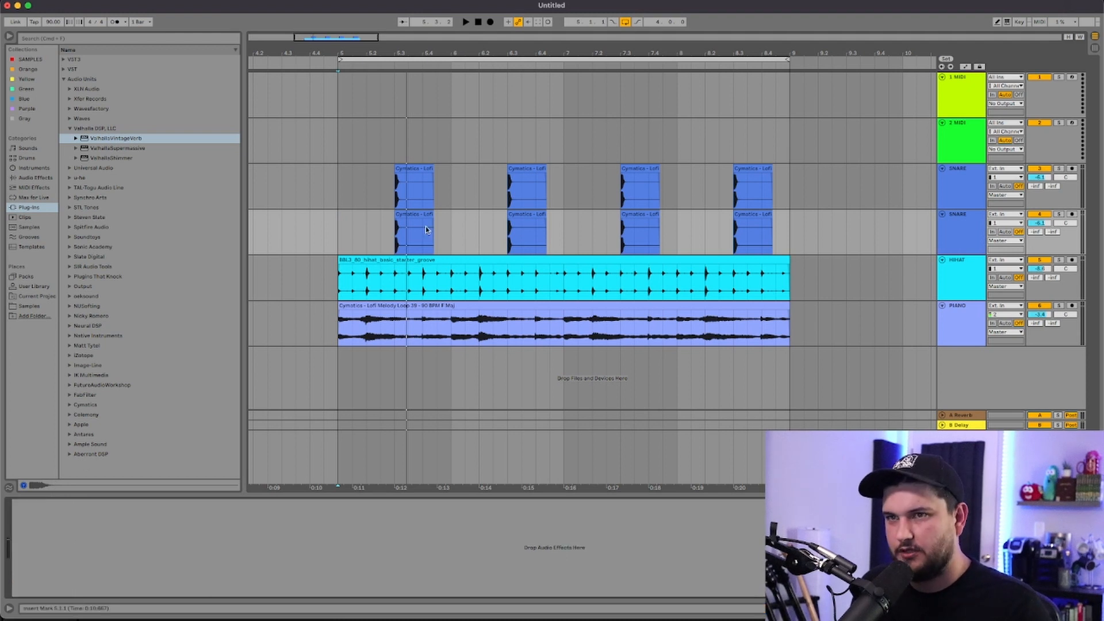
- Delete the snare clips in bars 5 and 7 from the dry track and in bars 6 and 8 from the reverb track
{"action": "left_click", "coordinate": [565, 225]}
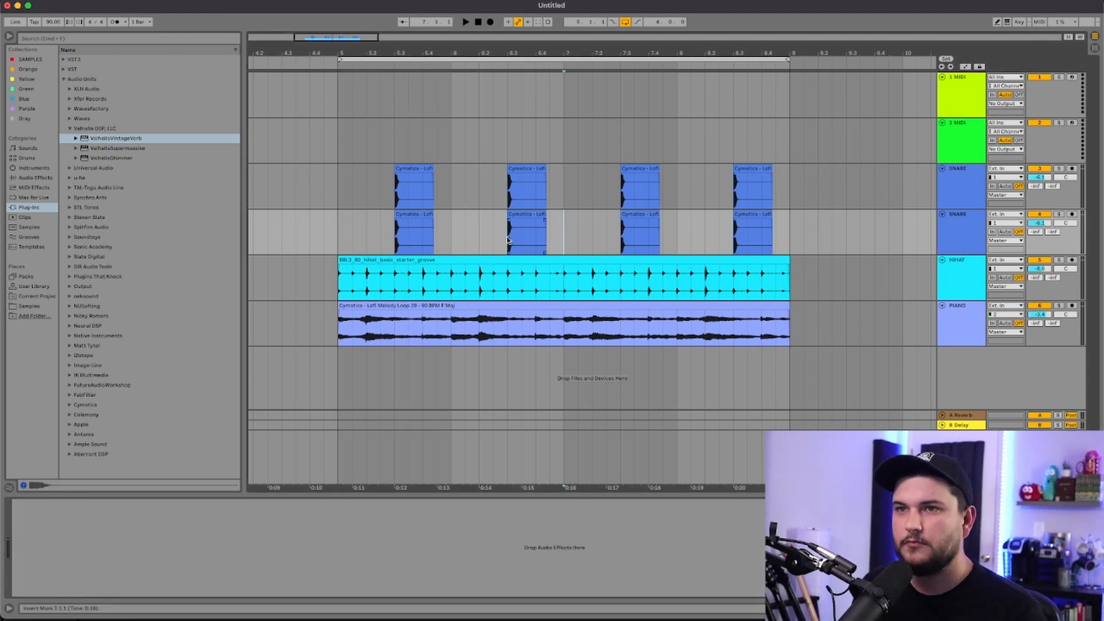
{"action": "left_click", "coordinate": [406, 214]}
{"action": "key", "text": "Delete"}
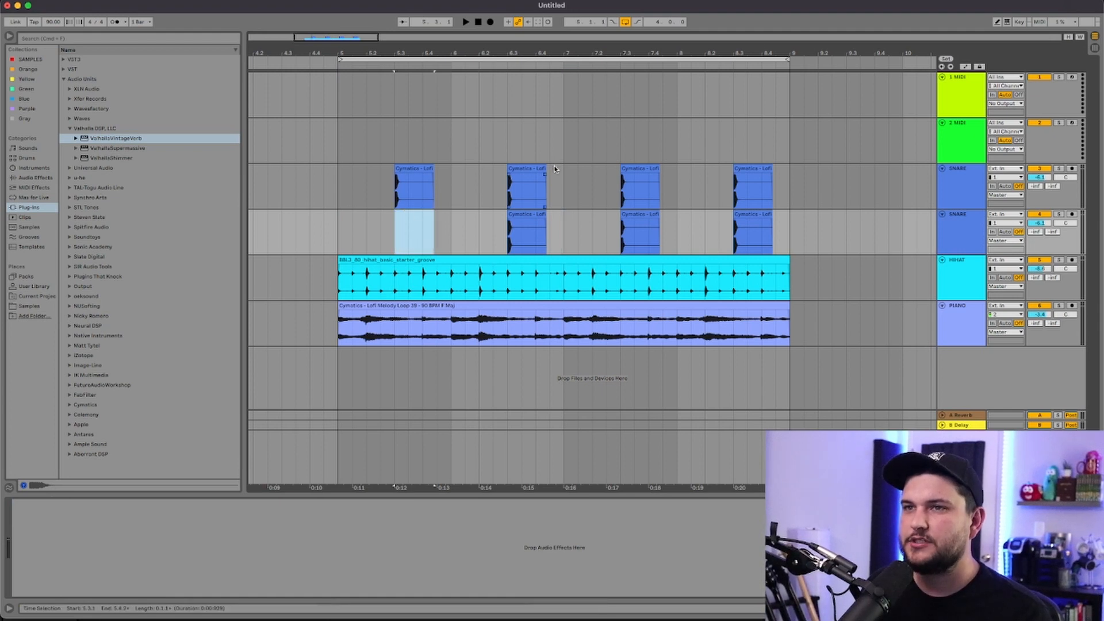
{"action": "left_click", "coordinate": [535, 171]}
{"action": "key", "text": "Delete"}
{"action": "left_click", "coordinate": [632, 215]}
{"action": "key", "text": "Delete"}
{"action": "left_click", "coordinate": [745, 179]}
{"action": "key", "text": "Delete"}
{"action": "left_click", "coordinate": [805, 183]}
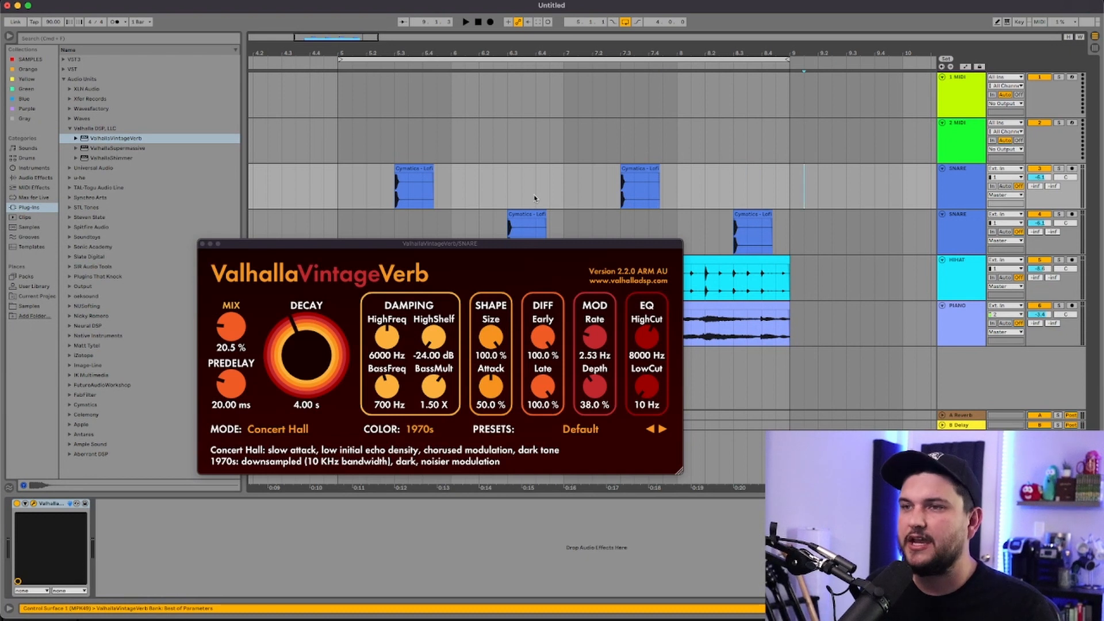
- Lower both snare tracks' volumes to about -7 dB, check the alternating snares in playback, and hide the reverb window
{"action": "left_click_drag", "start_coordinate": [1035, 223], "coordinate": [1035, 230]}
{"action": "left_click_drag", "start_coordinate": [1037, 177], "coordinate": [1037, 185]}
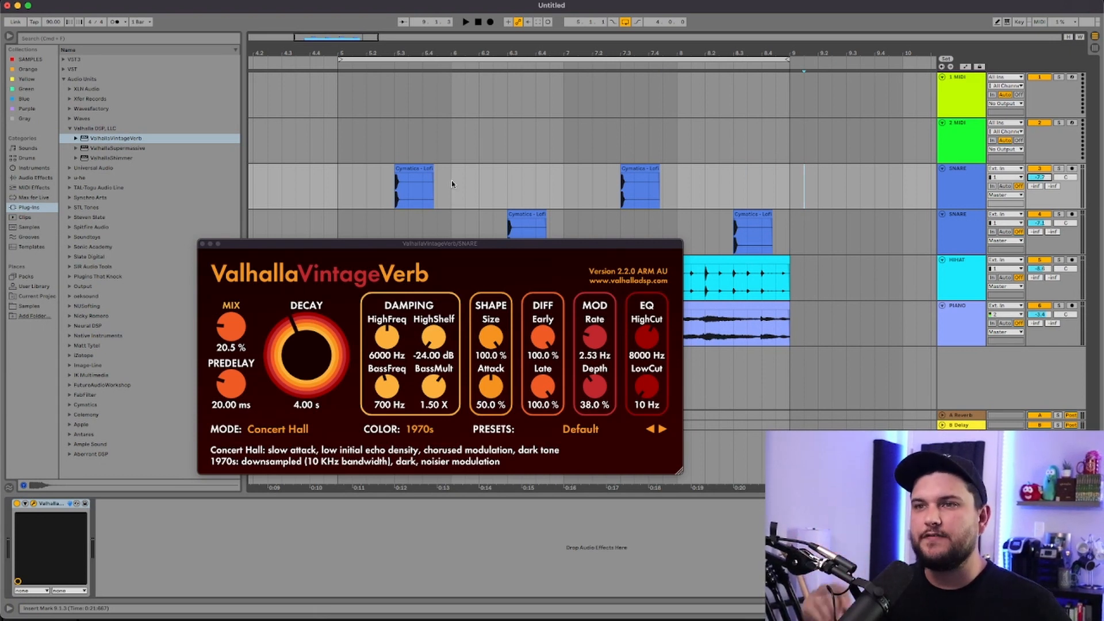
{"action": "left_click", "coordinate": [339, 186]}
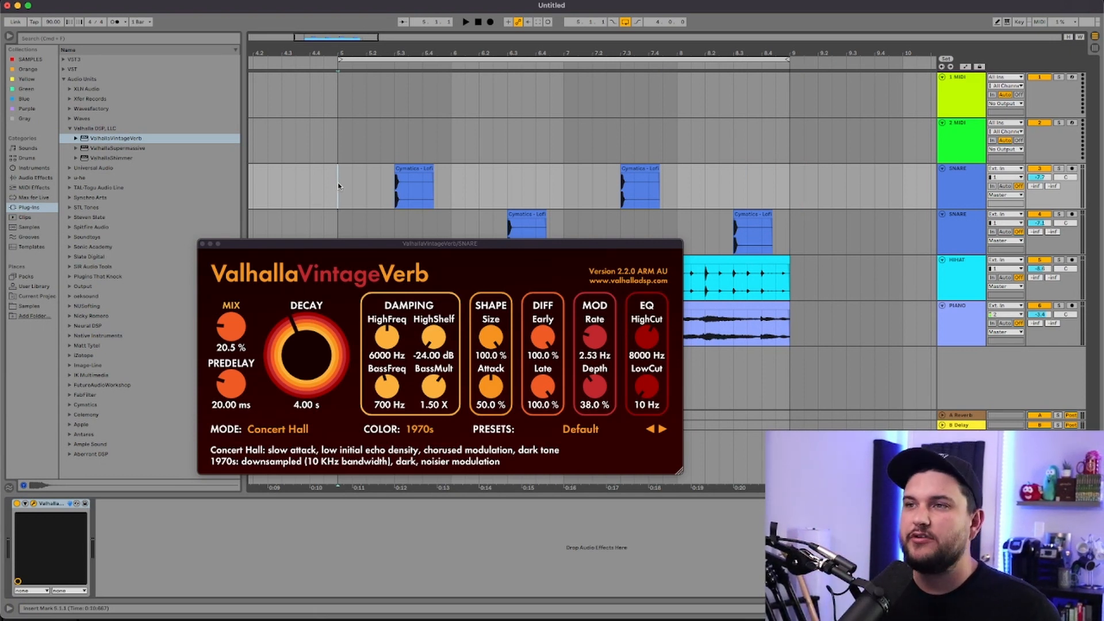
{"action": "key", "text": "space"}
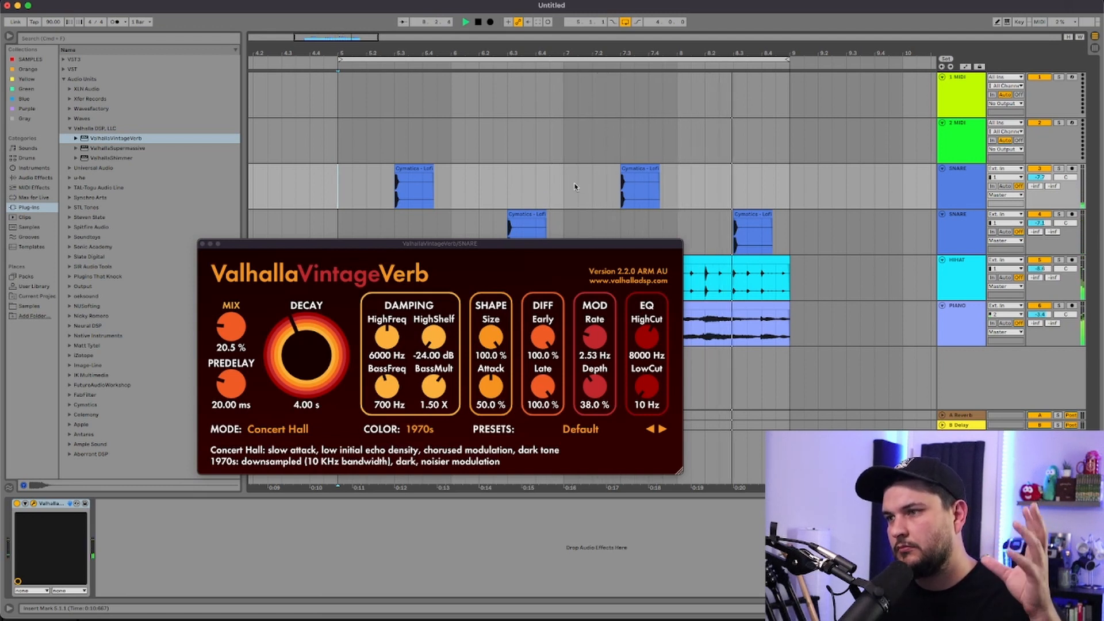
{"action": "key", "text": "space"}
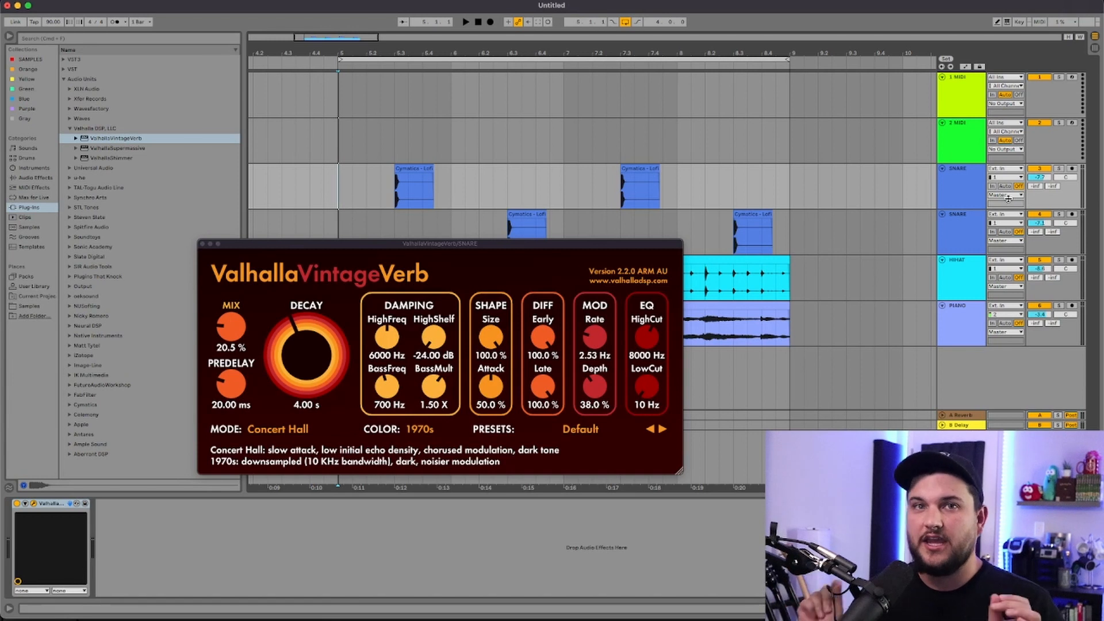
{"action": "key", "text": "alt+super+p"}
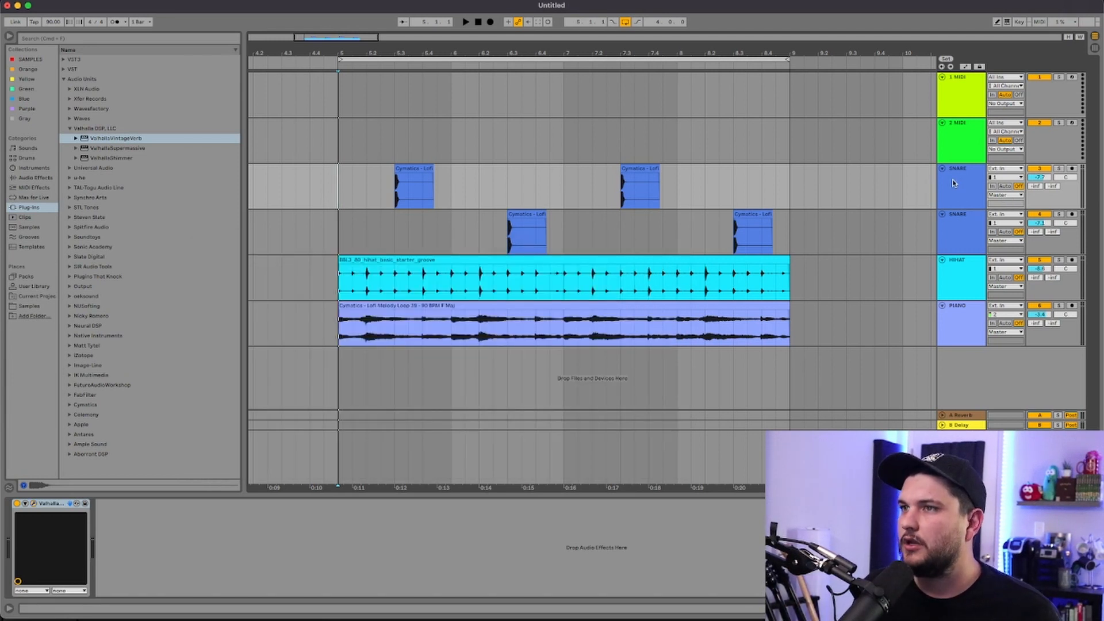
- Load the Simpler instrument onto the second MIDI track
{"action": "left_click", "coordinate": [953, 142]}
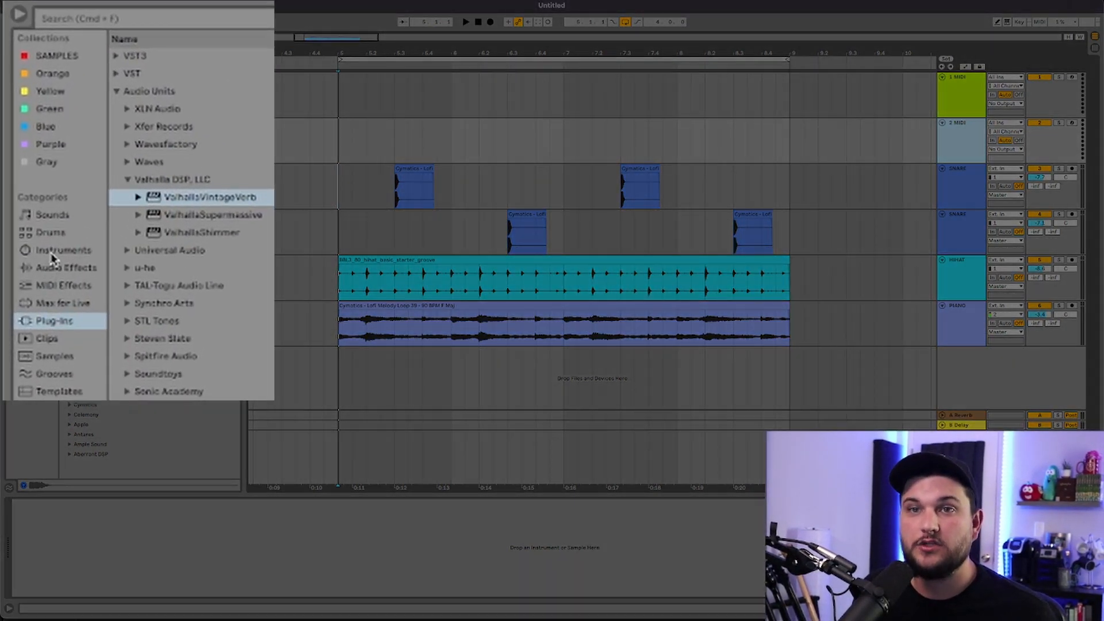
{"action": "left_click", "coordinate": [28, 168]}
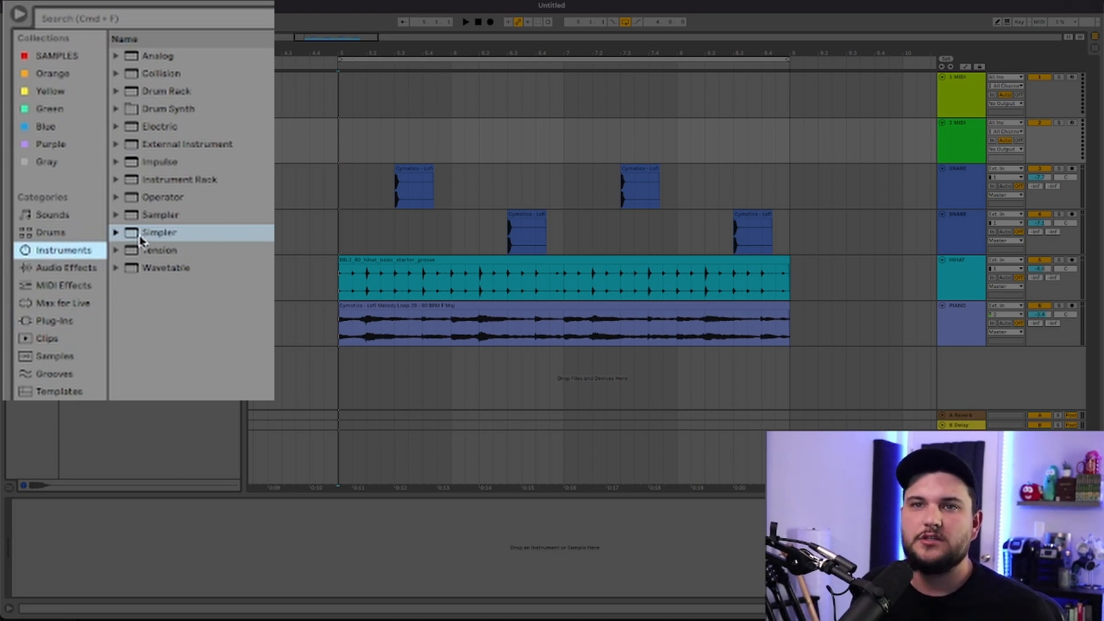
{"action": "left_click_drag", "start_coordinate": [154, 236], "coordinate": [962, 144]}
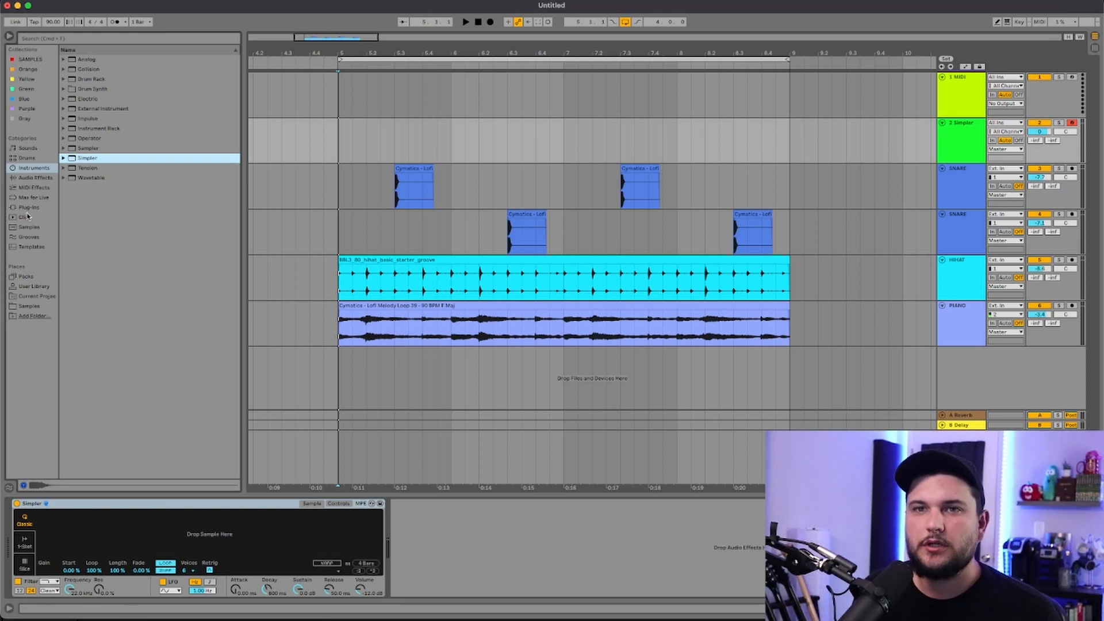
- Audition the kick one-shots in the Cymatics Lofi Toolkit samples and load Lofi Kick 5 into Simpler
{"action": "left_click", "coordinate": [25, 307]}
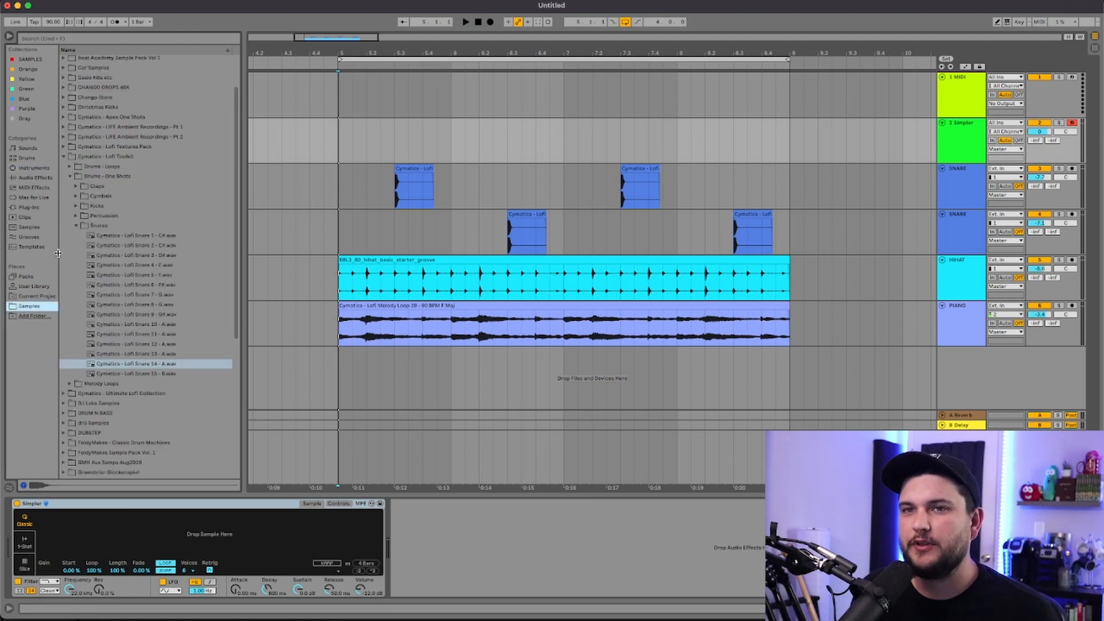
{"action": "left_click", "coordinate": [75, 226]}
{"action": "left_click", "coordinate": [76, 206]}
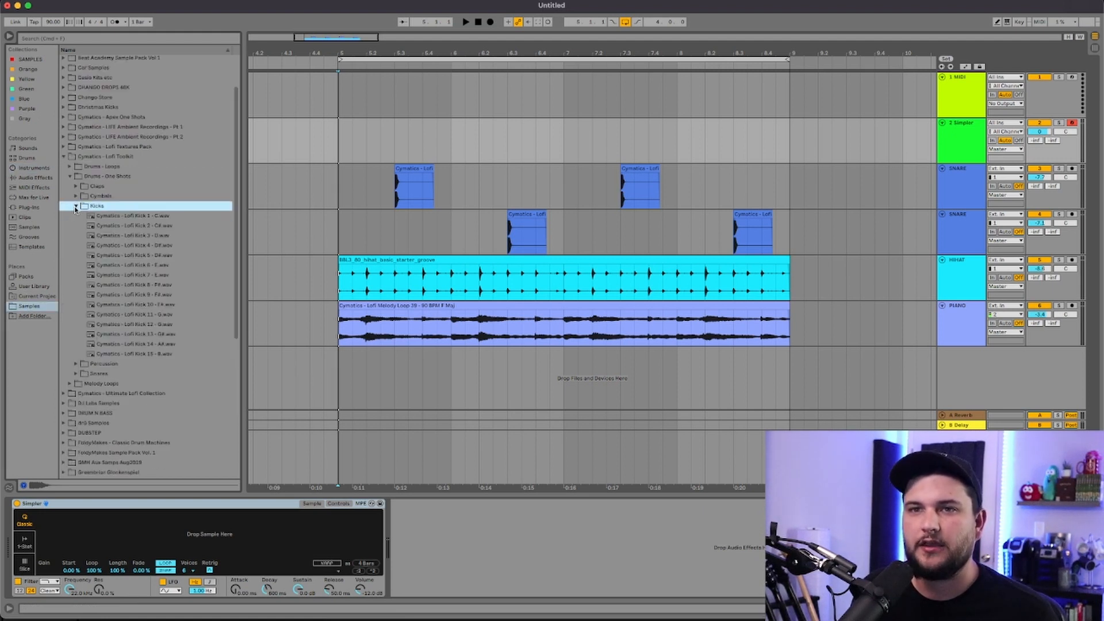
{"action": "key", "text": "Down"}
{"action": "key", "text": "Down"}
{"action": "key", "text": "Down"}
{"action": "key", "text": "Down"}
{"action": "key", "text": "Down"}
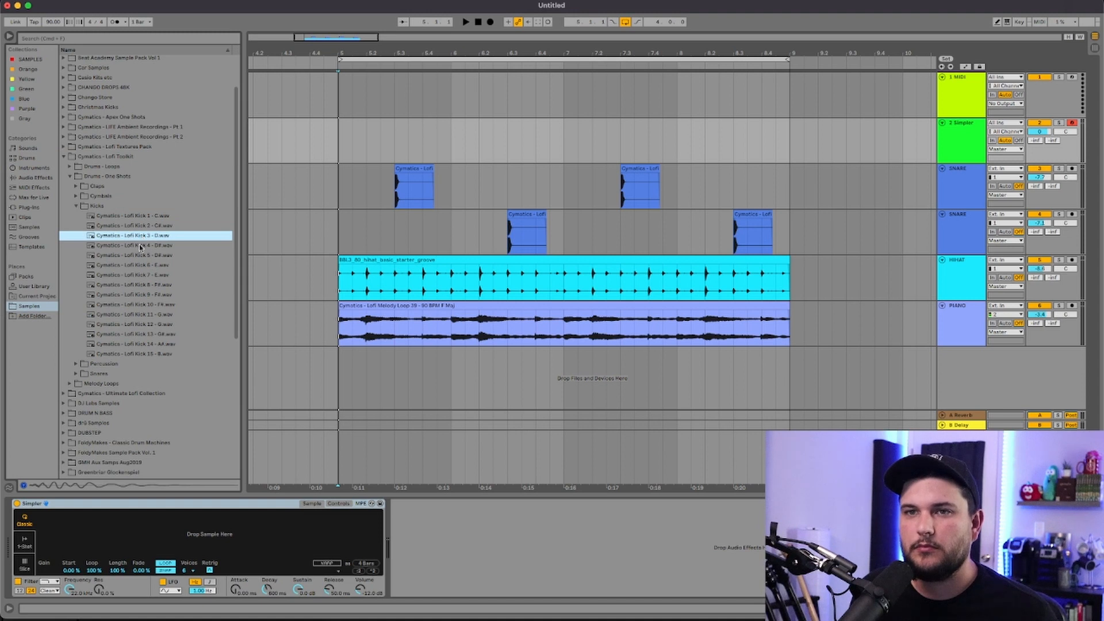
{"action": "left_click", "coordinate": [141, 265]}
{"action": "left_click", "coordinate": [141, 255]}
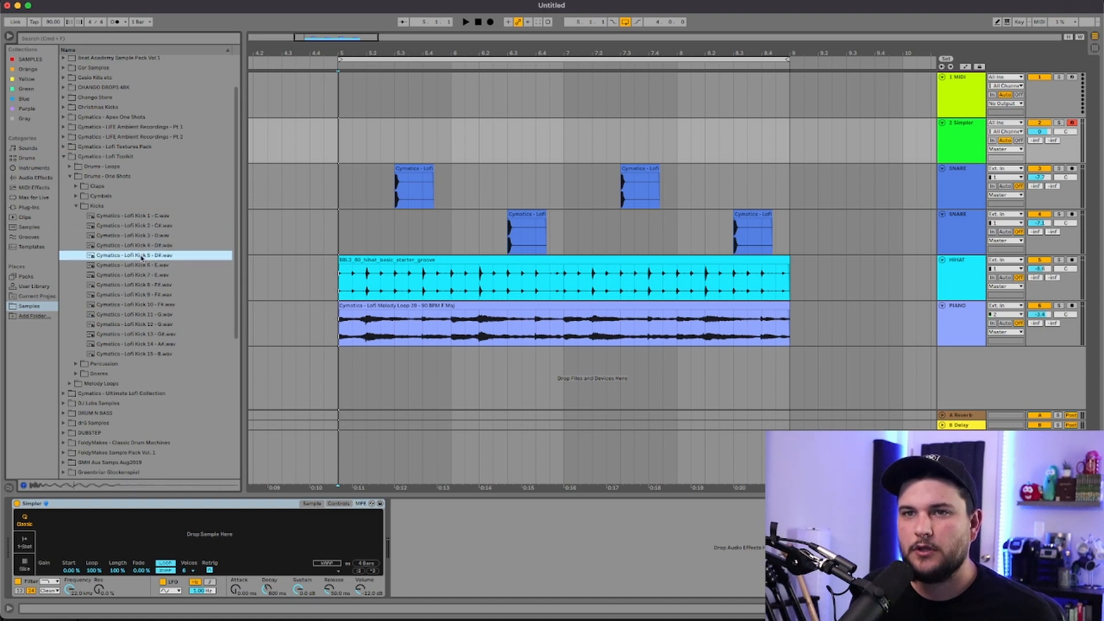
{"action": "left_click_drag", "start_coordinate": [154, 258], "coordinate": [195, 534]}
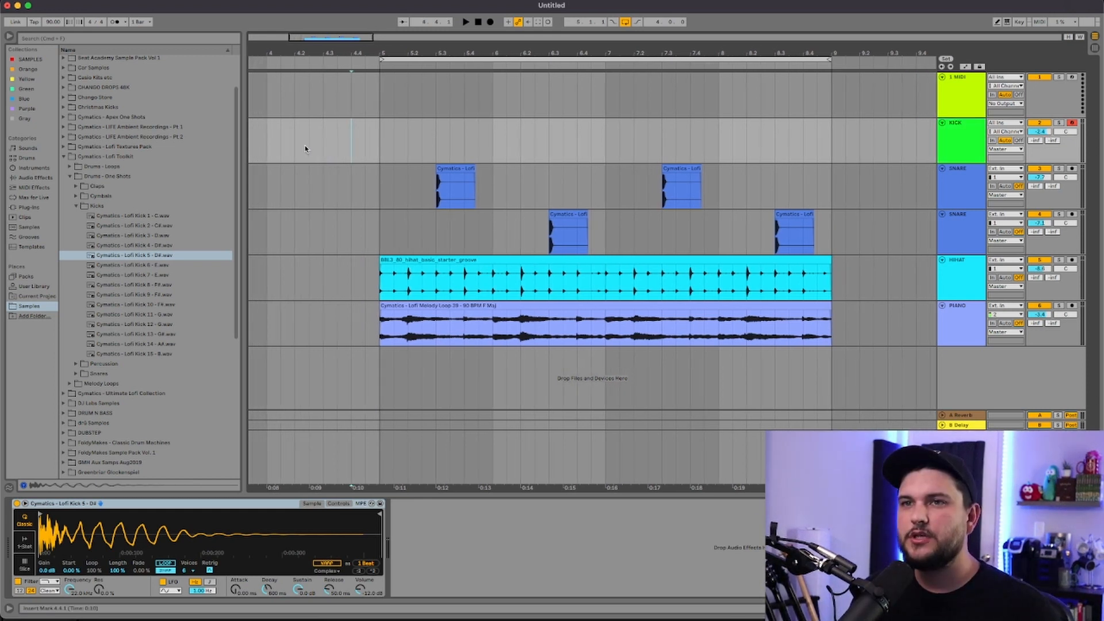
- Enable the metronome, record a four-bar kick pattern from bar 5 on the KICK track, and select the recorded clip
{"action": "left_click", "coordinate": [112, 22]}
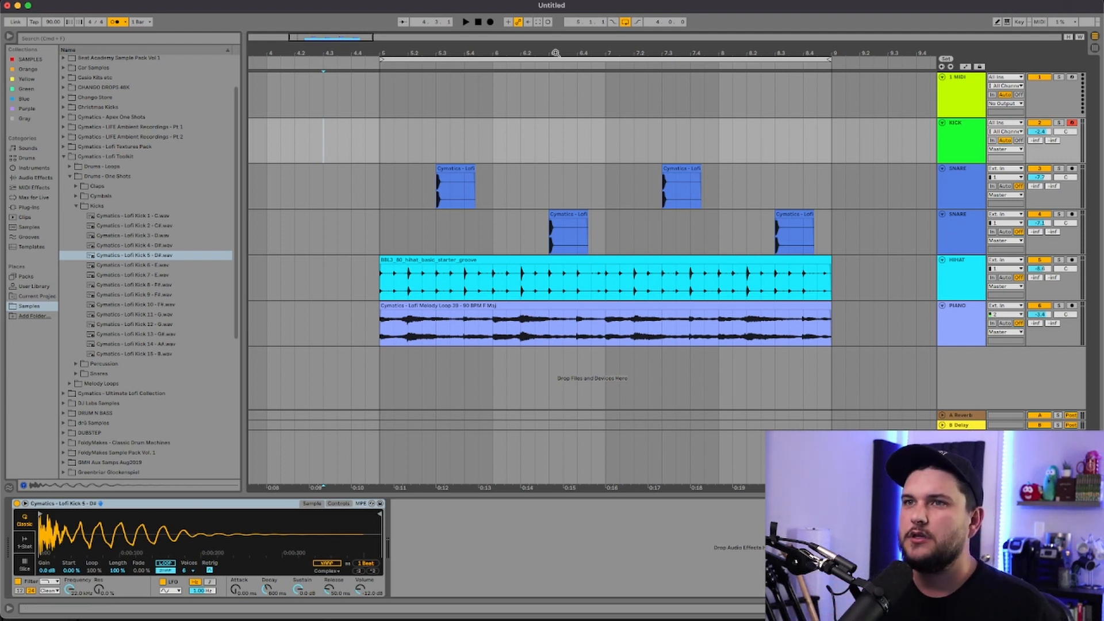
{"action": "left_click", "coordinate": [491, 23]}
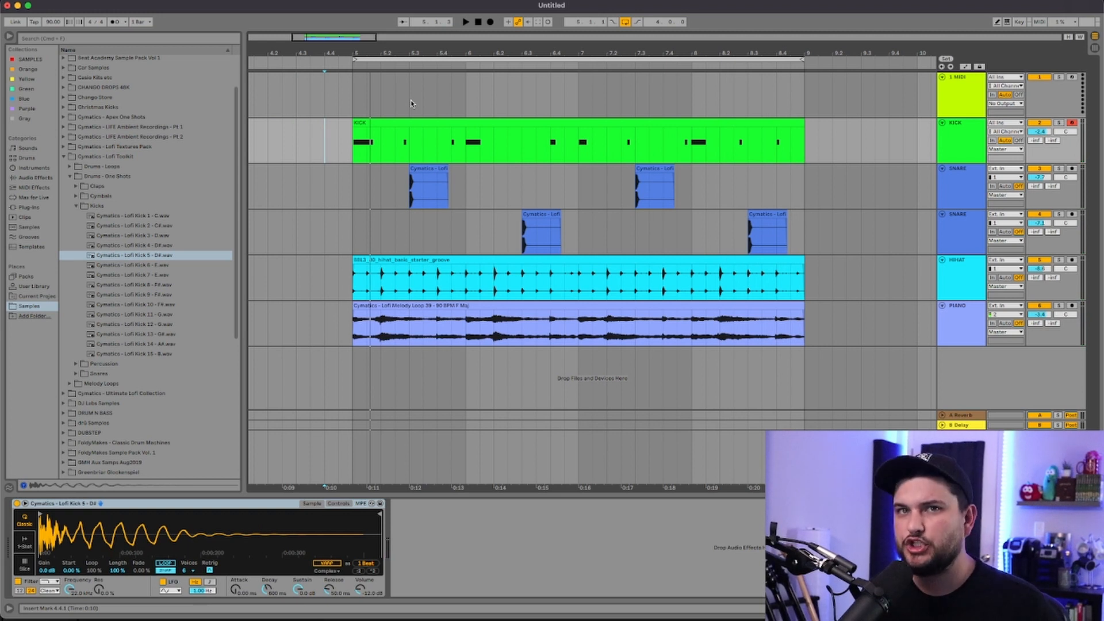
{"action": "left_click", "coordinate": [429, 124]}
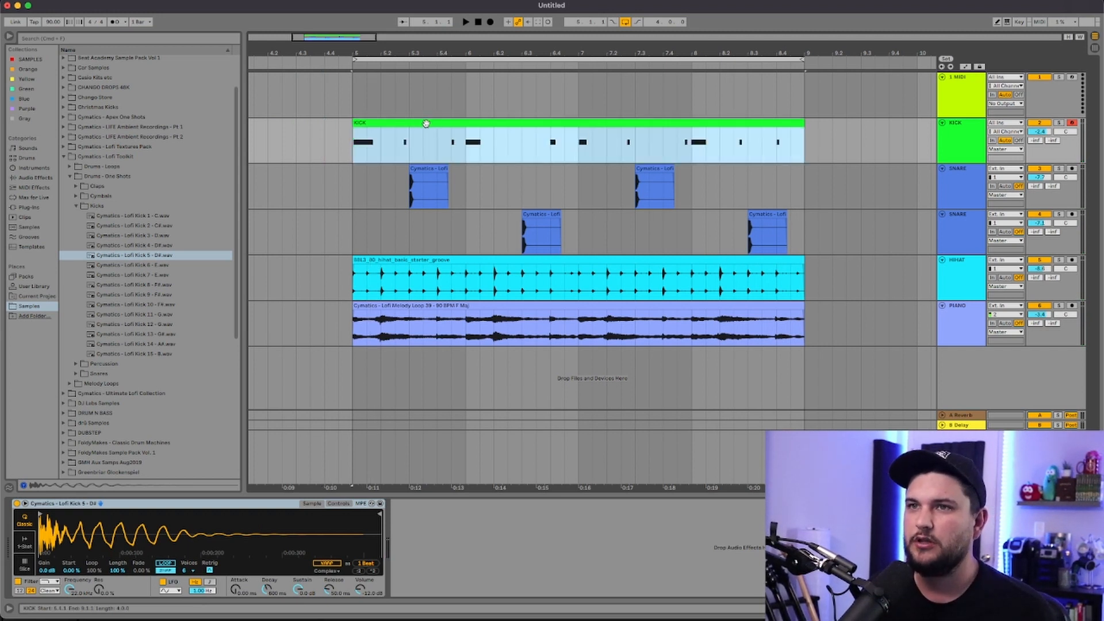
- Open the recorded KICK clip's notes, play them back, and nudge the clip's second note slightly earlier toward beat 2.2.4
{"action": "double_click", "coordinate": [426, 123]}
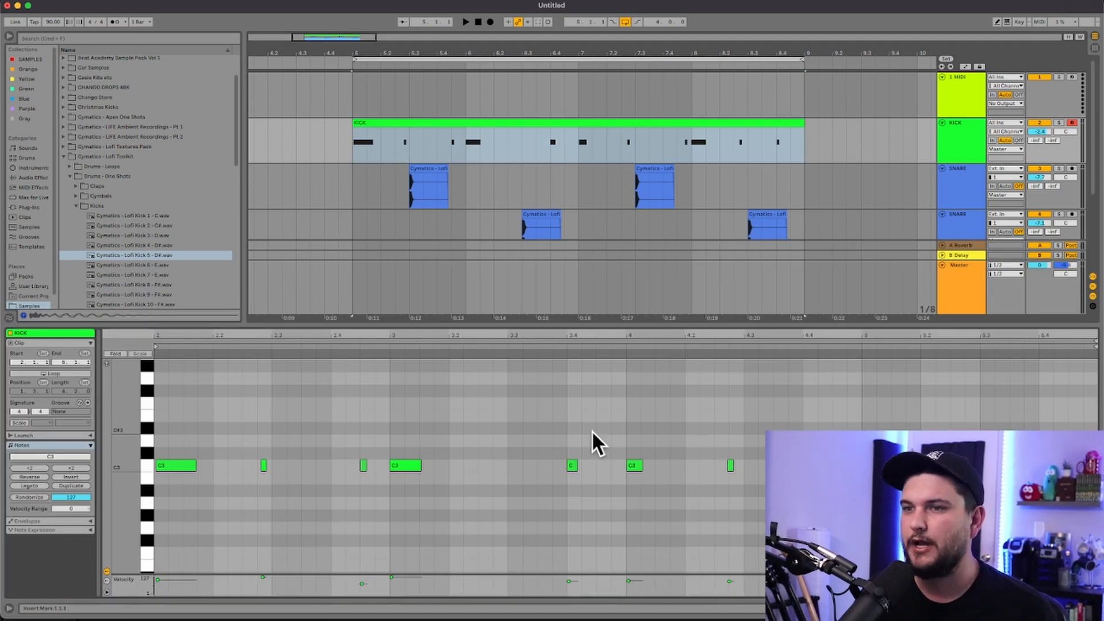
{"action": "key", "text": "space"}
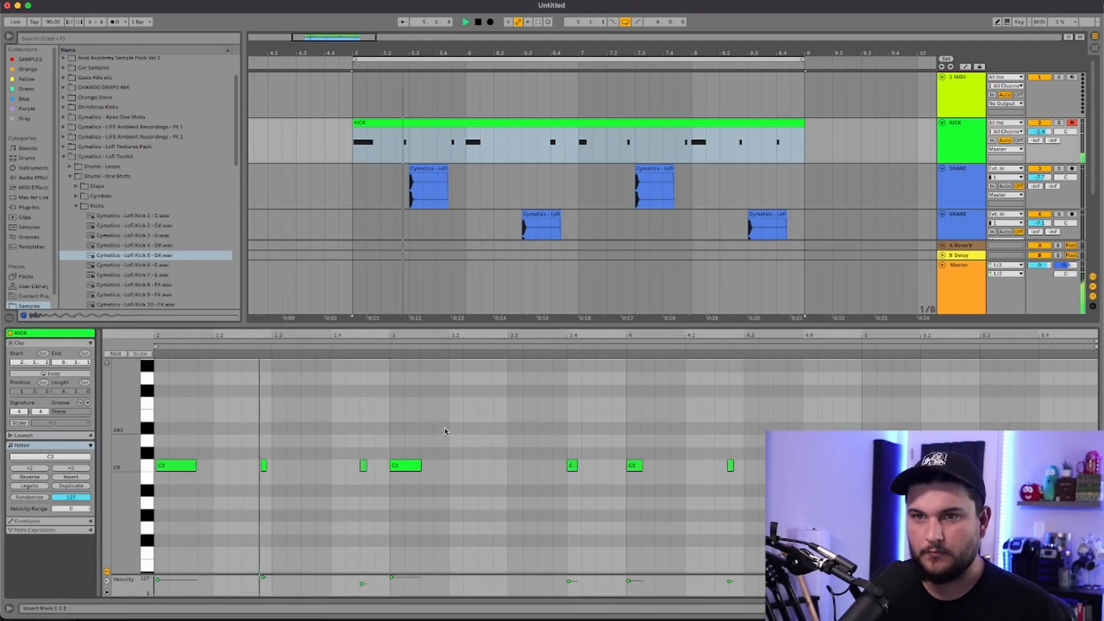
{"action": "key", "text": "space"}
{"action": "left_click_drag", "start_coordinate": [239, 334], "coordinate": [392, 332]}
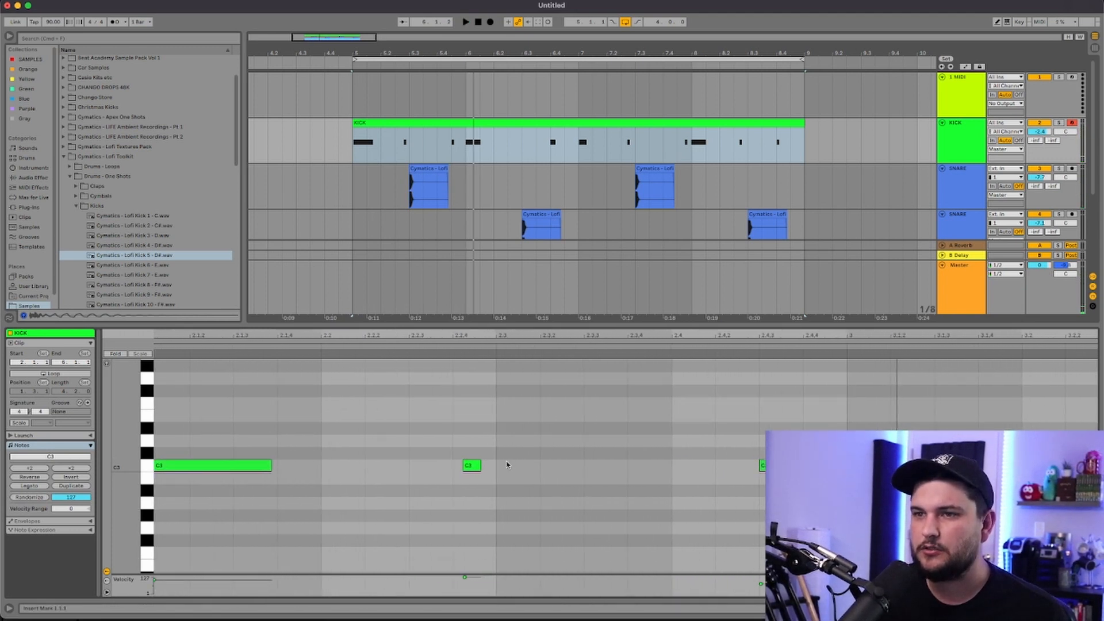
{"action": "left_click", "coordinate": [467, 453]}
{"action": "left_click", "coordinate": [468, 469]}
{"action": "key", "text": "alt+Left"}
{"action": "left_click_drag", "start_coordinate": [468, 471], "coordinate": [463, 471]}
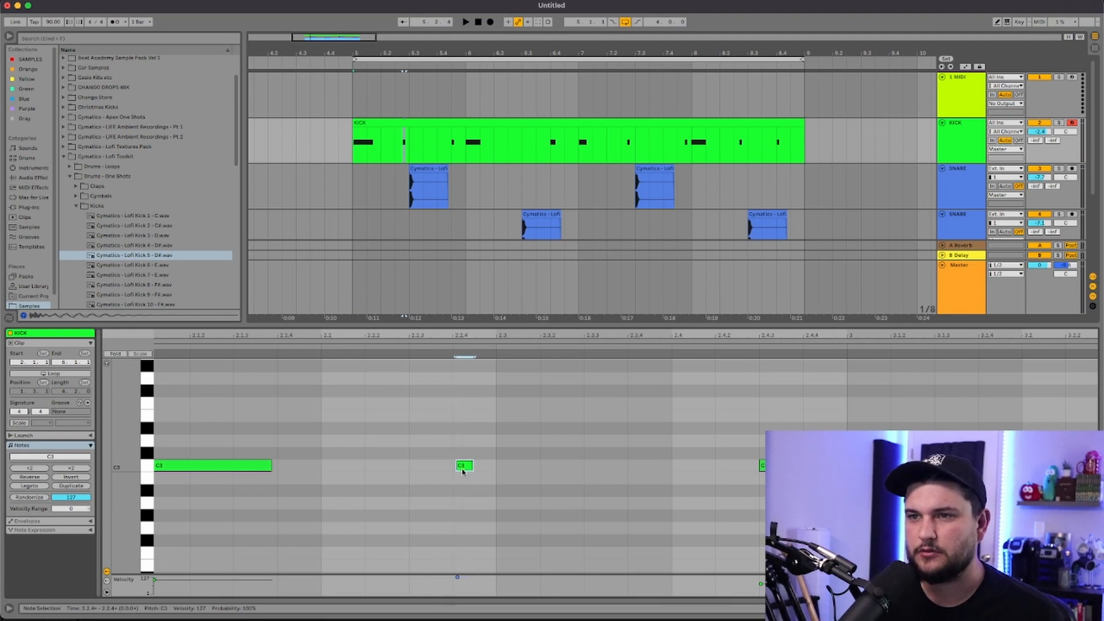
- Check the kick timing in playback, nudge a kick note near the clip's end slightly later, and return to bar 5
{"action": "key", "text": "space"}
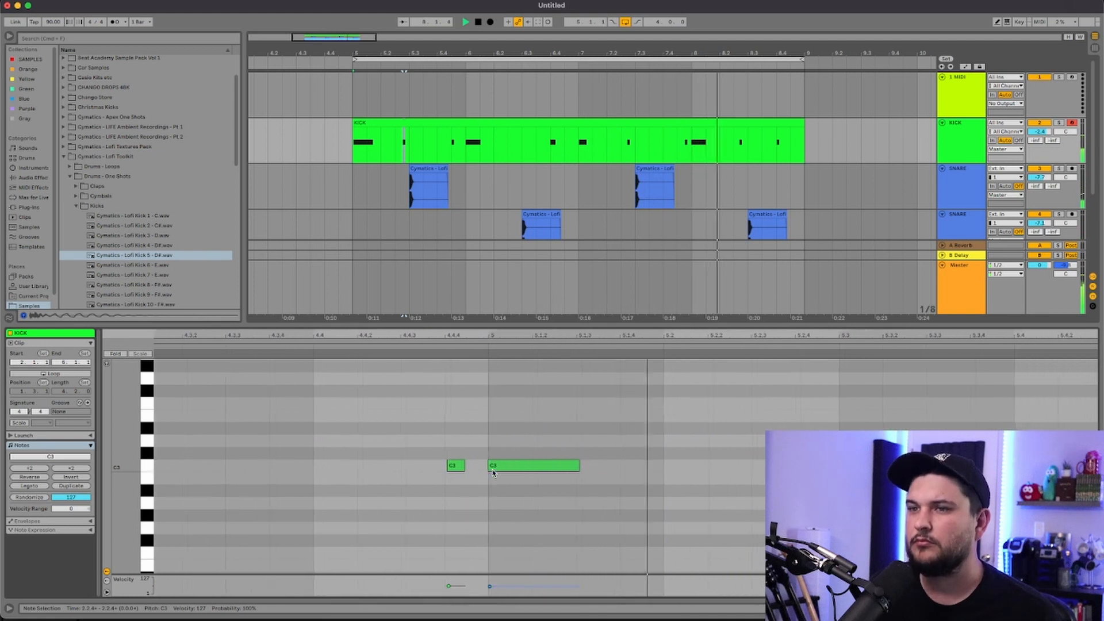
{"action": "left_click_drag", "start_coordinate": [704, 466], "coordinate": [714, 468]}
{"action": "left_click", "coordinate": [716, 445]}
{"action": "key", "text": "space"}
{"action": "left_click", "coordinate": [334, 343]}
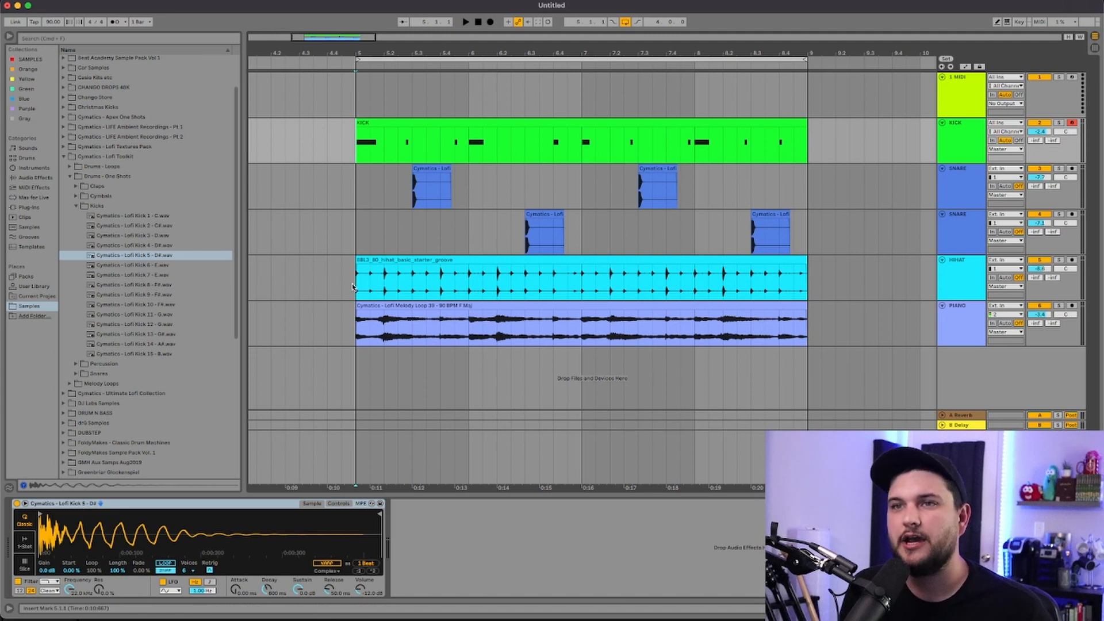
- Compare Lofi Kick 1, 12, 13 and 14 in Simpler while the loop plays, and settle on Lofi Kick 1
{"action": "key", "text": "space"}
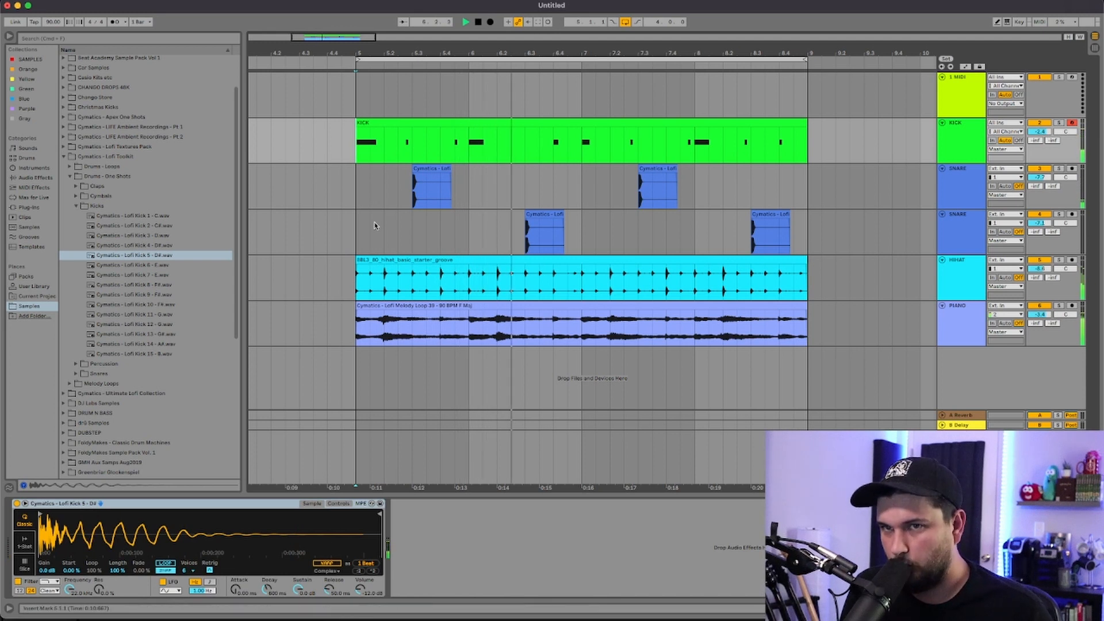
{"action": "left_click", "coordinate": [143, 217]}
{"action": "left_click_drag", "start_coordinate": [143, 217], "coordinate": [201, 536]}
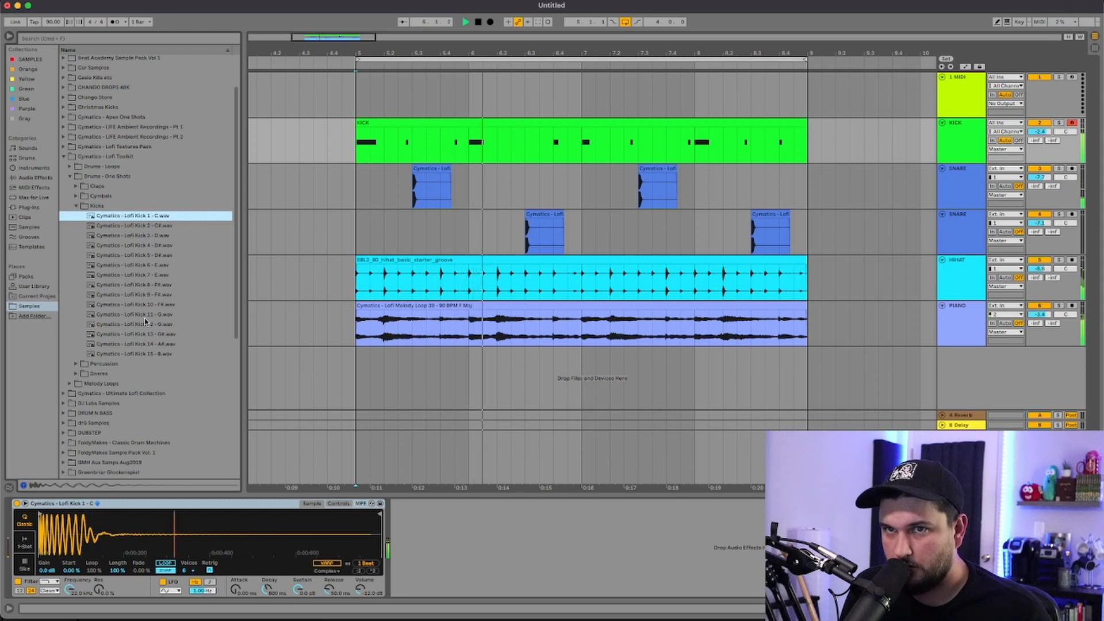
{"action": "left_click_drag", "start_coordinate": [138, 325], "coordinate": [133, 518]}
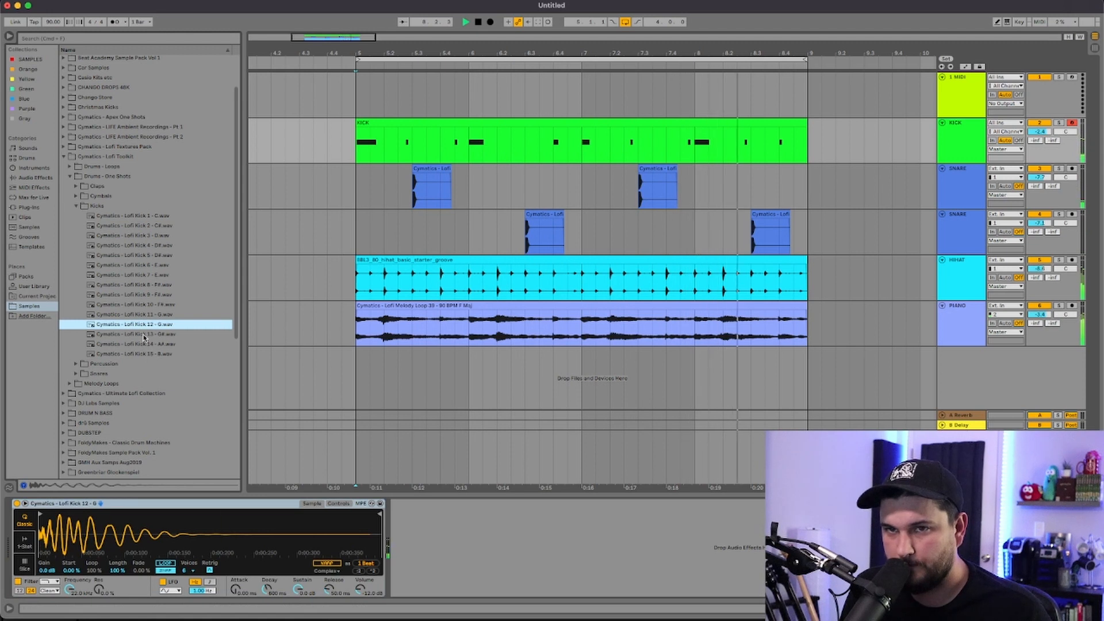
{"action": "left_click_drag", "start_coordinate": [143, 335], "coordinate": [150, 530]}
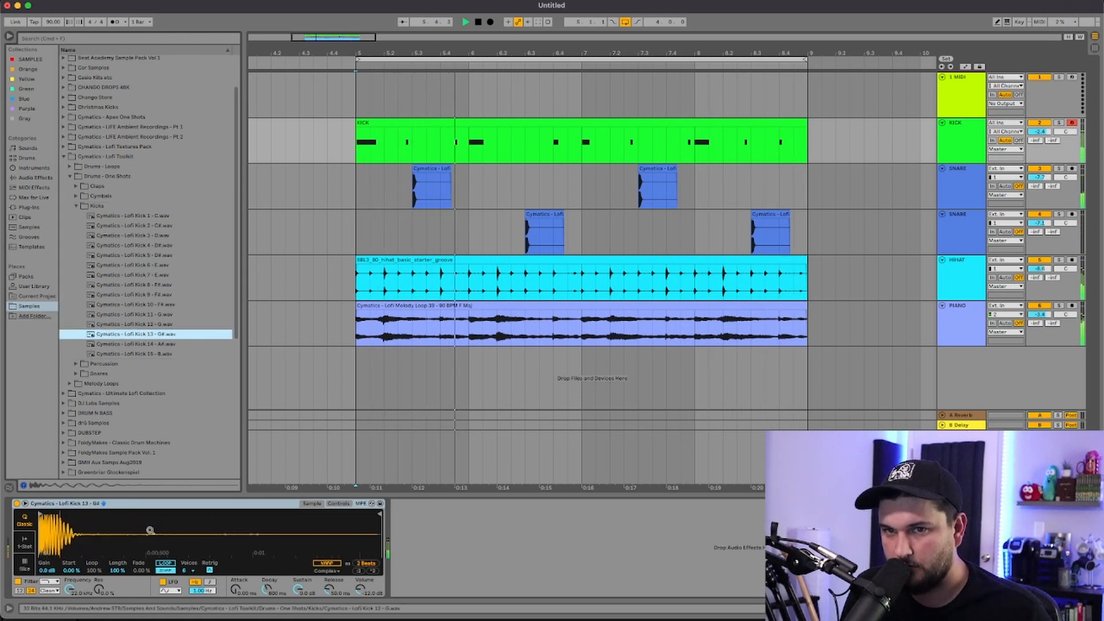
{"action": "left_click", "coordinate": [167, 344]}
{"action": "left_click_drag", "start_coordinate": [170, 345], "coordinate": [167, 545]}
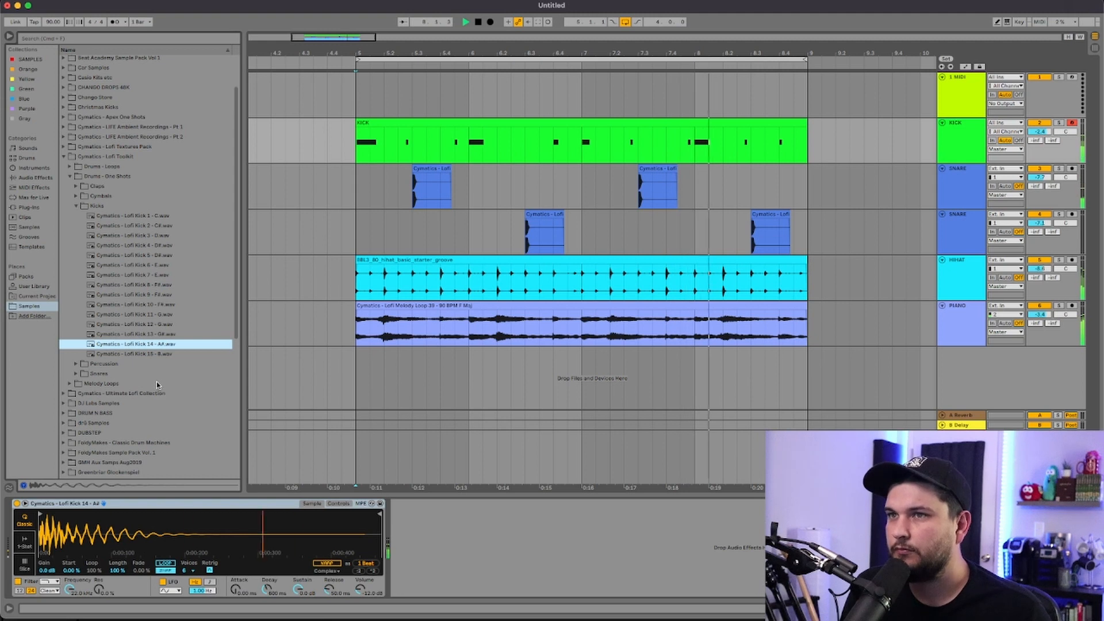
{"action": "left_click", "coordinate": [155, 216]}
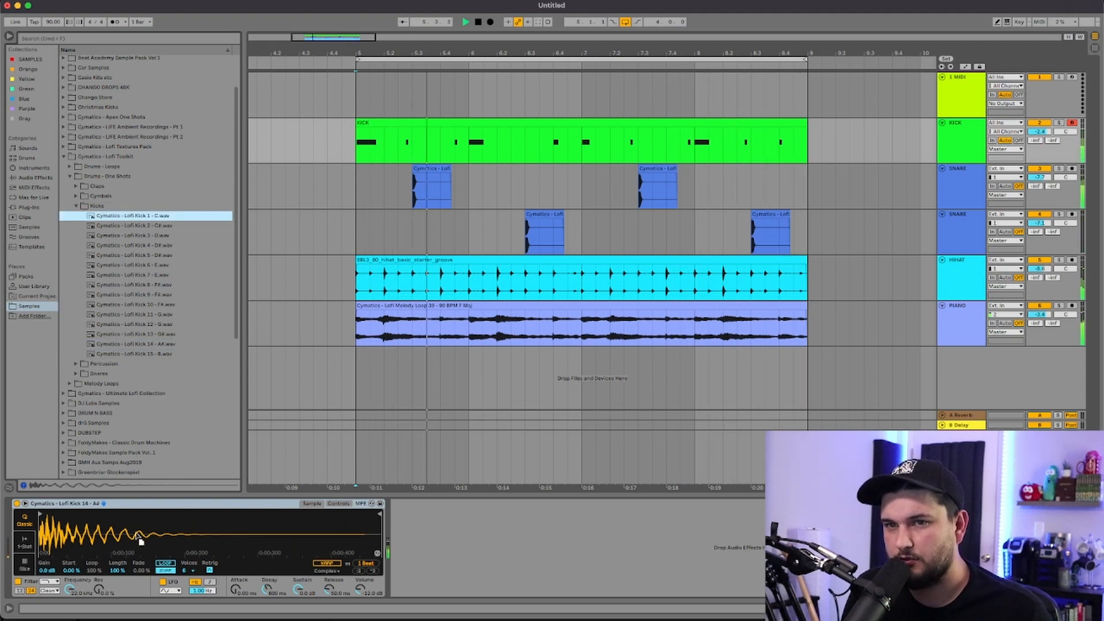
{"action": "left_click_drag", "start_coordinate": [138, 537], "coordinate": [137, 534]}
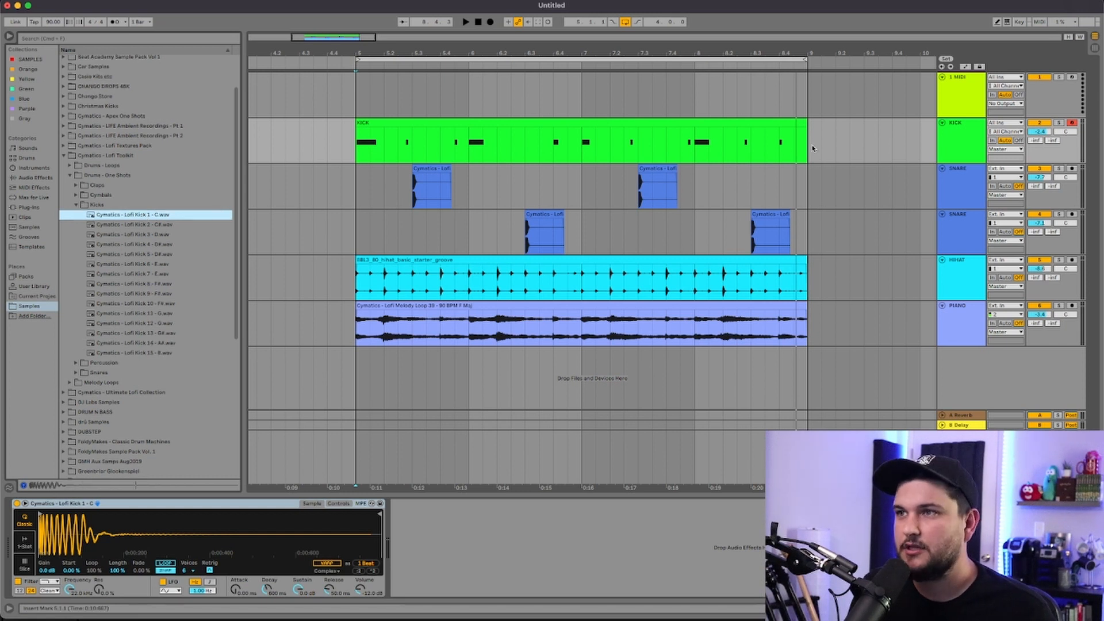
- Try placing Lofi Kick samples as audio clips on a new audio track from bar 5, and delete that track
{"action": "left_click", "coordinate": [929, 146]}
{"action": "key", "text": "super+t"}
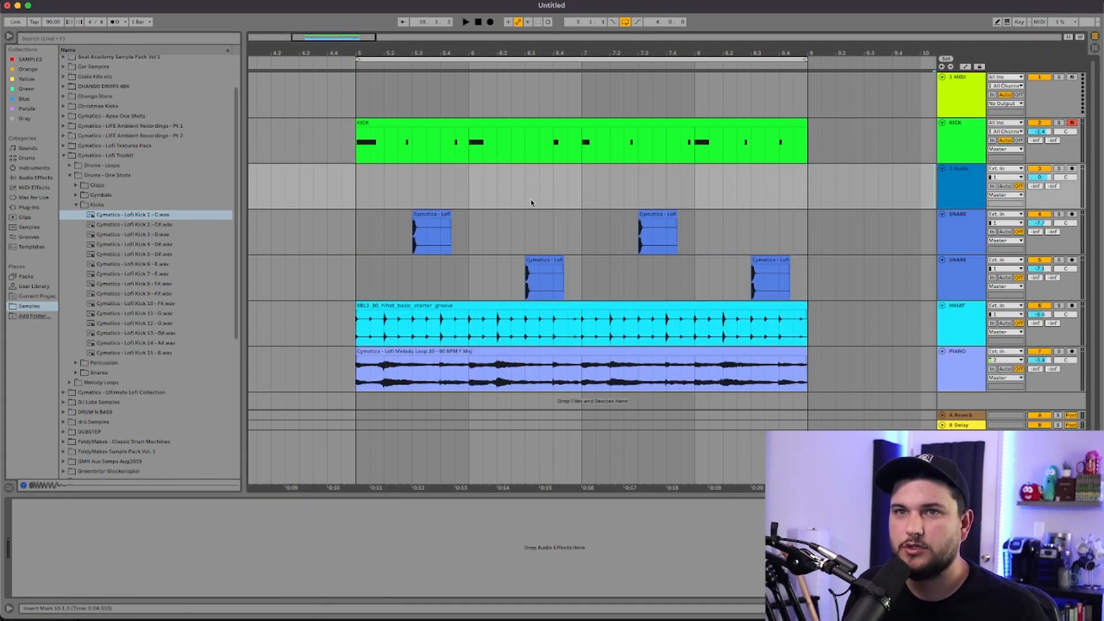
{"action": "left_click_drag", "start_coordinate": [136, 215], "coordinate": [357, 184]}
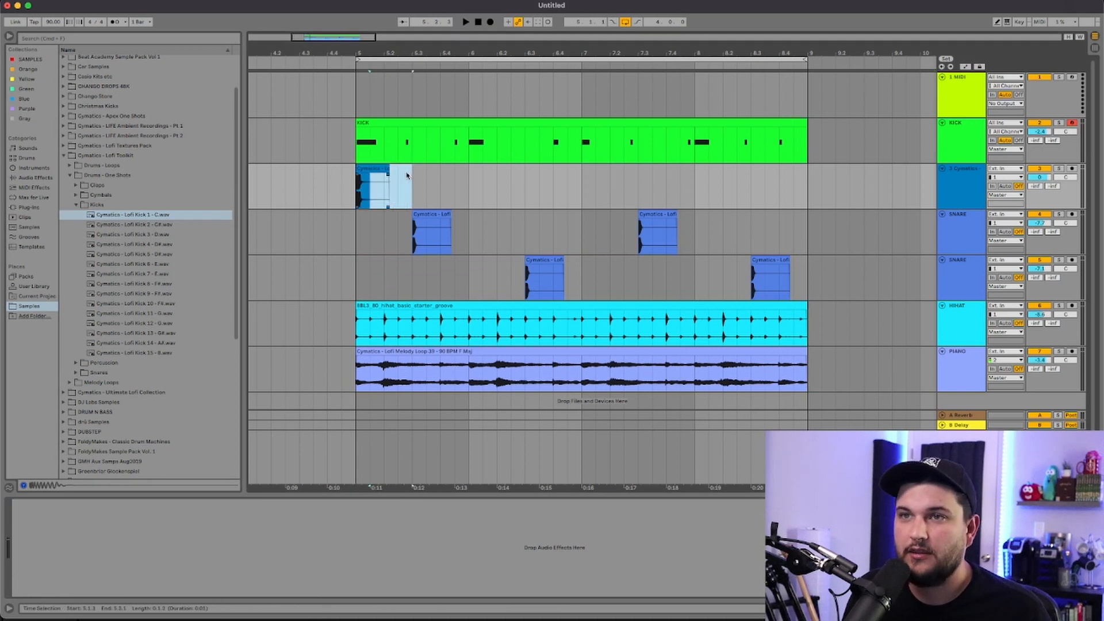
{"action": "left_click", "coordinate": [368, 171]}
{"action": "left_click_drag", "start_coordinate": [368, 171], "coordinate": [411, 171]}
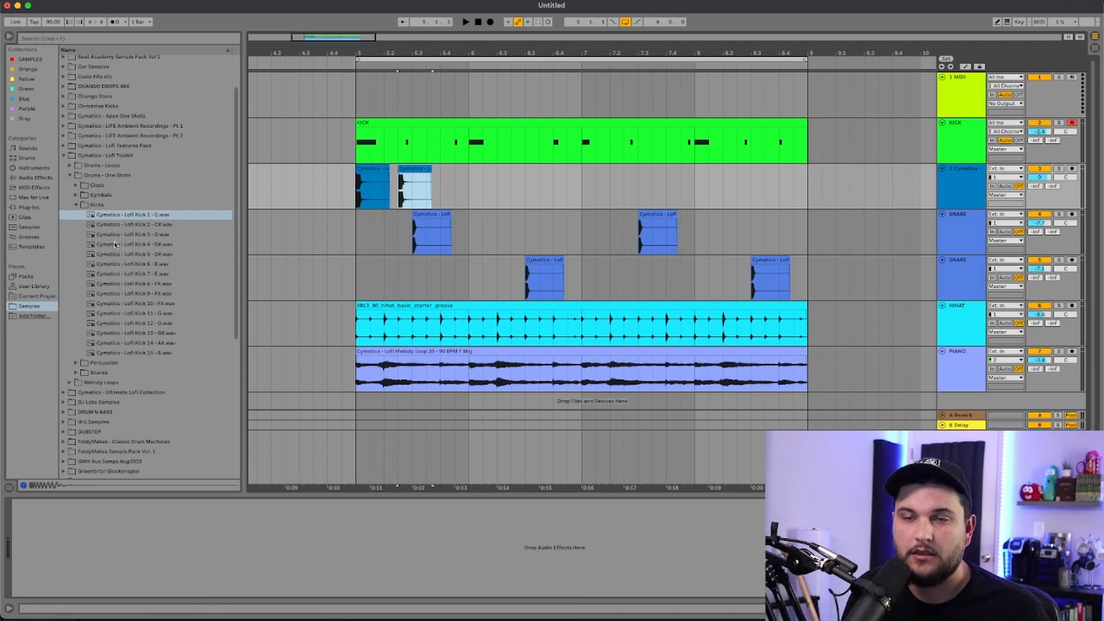
{"action": "left_click_drag", "start_coordinate": [115, 245], "coordinate": [361, 183]}
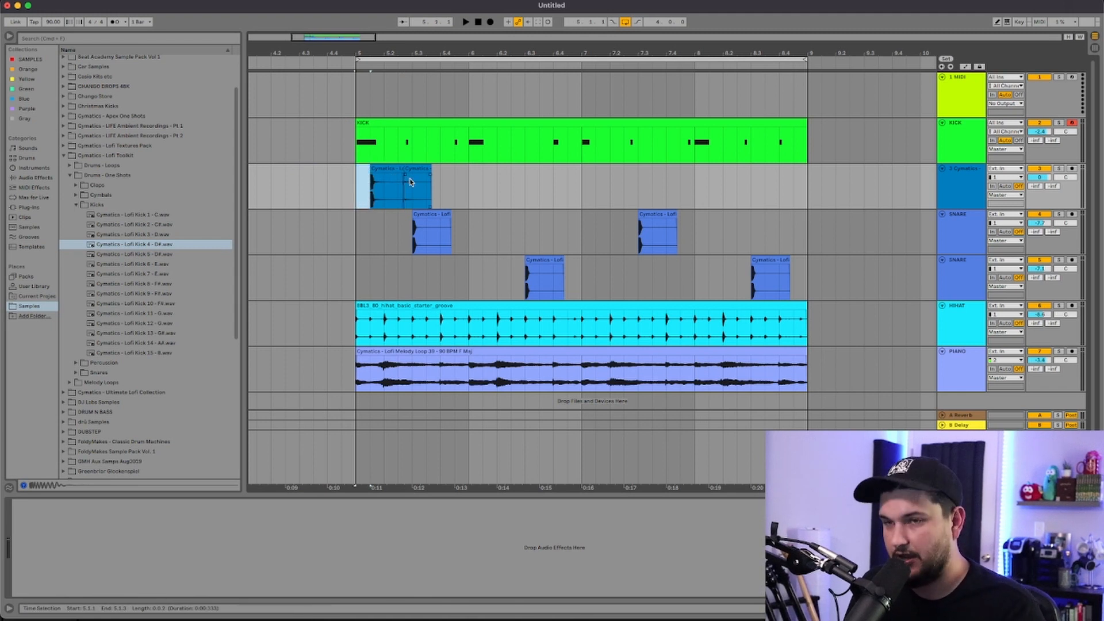
{"action": "left_click_drag", "start_coordinate": [475, 189], "coordinate": [330, 187]}
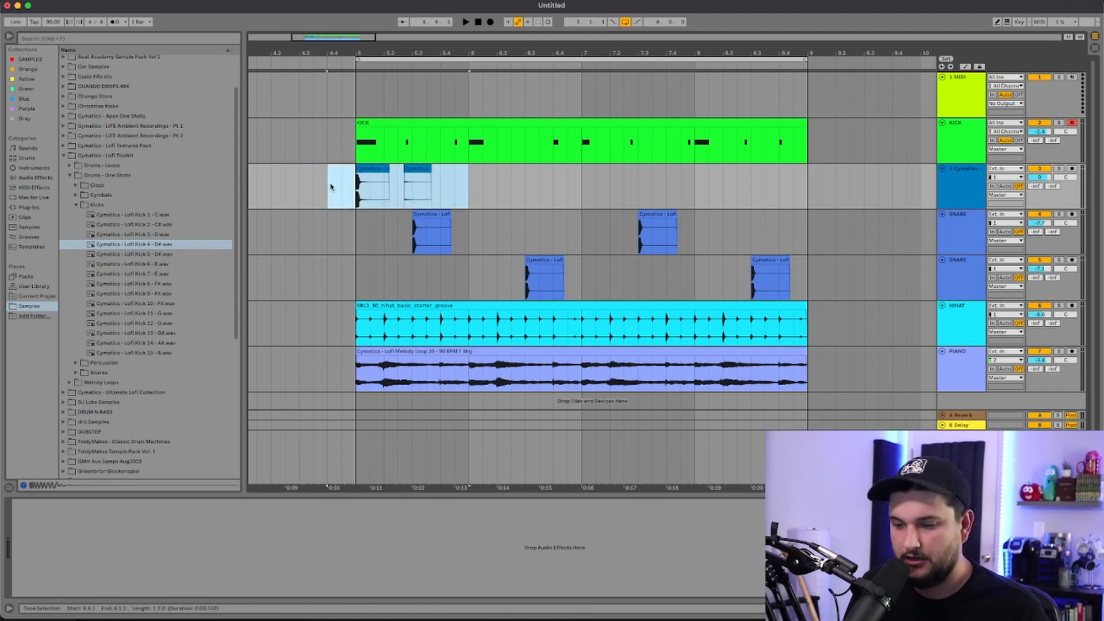
{"action": "left_click", "coordinate": [962, 183]}
{"action": "key", "text": "Delete"}
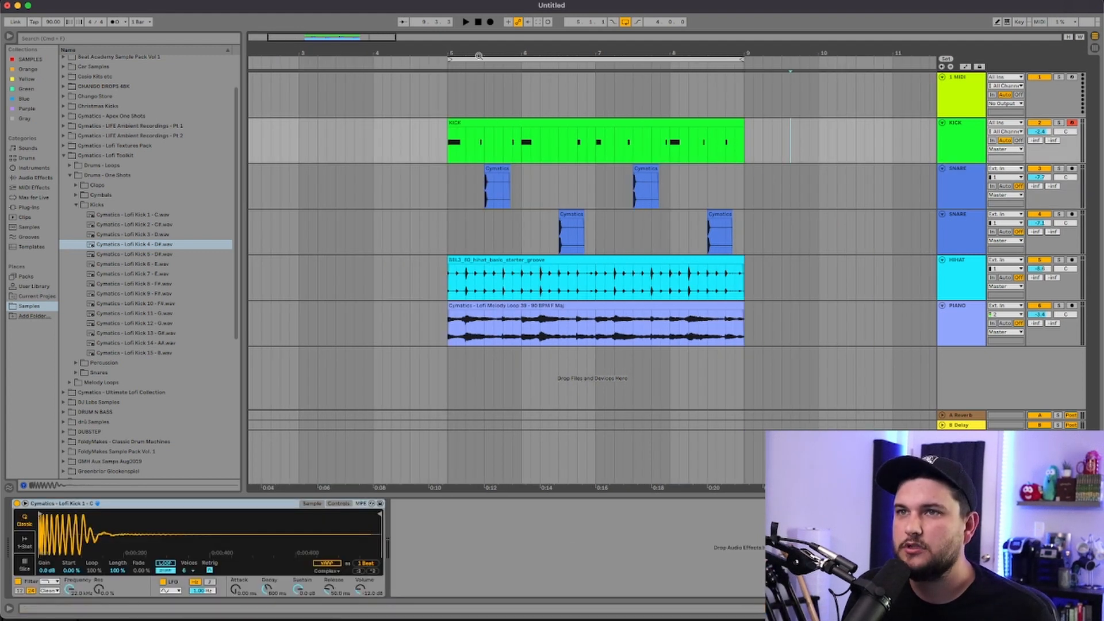
- Duplicate the whole four-bar loop section across all tracks so a copy fills bars 9 to 13
{"action": "left_click", "coordinate": [498, 58]}
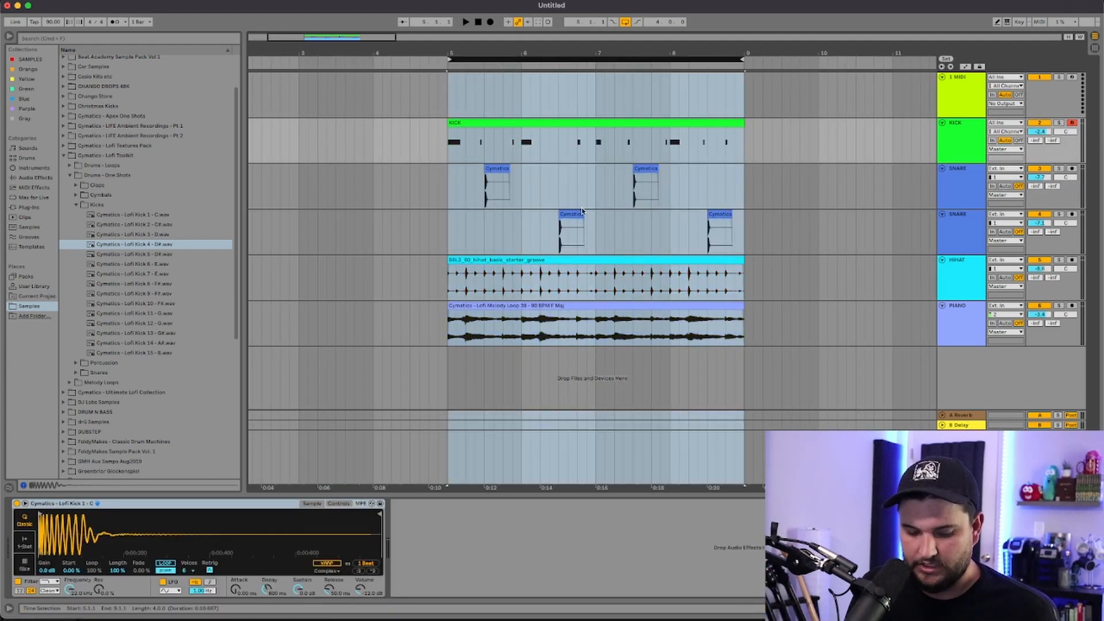
{"action": "key", "text": "super+d"}
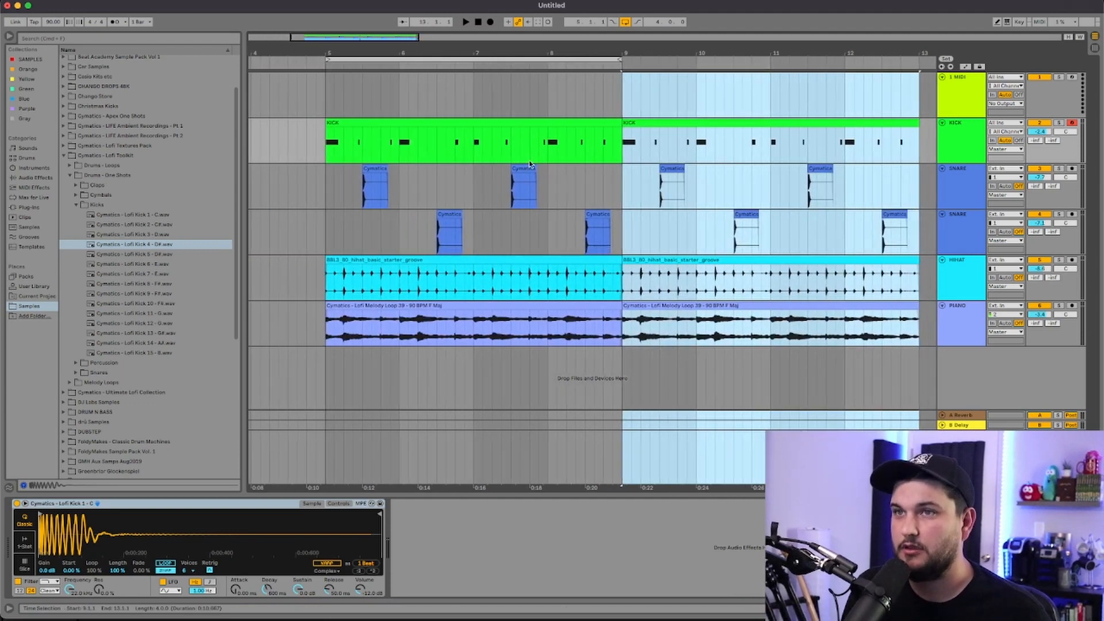
{"action": "left_click_drag", "start_coordinate": [520, 53], "coordinate": [588, 45]}
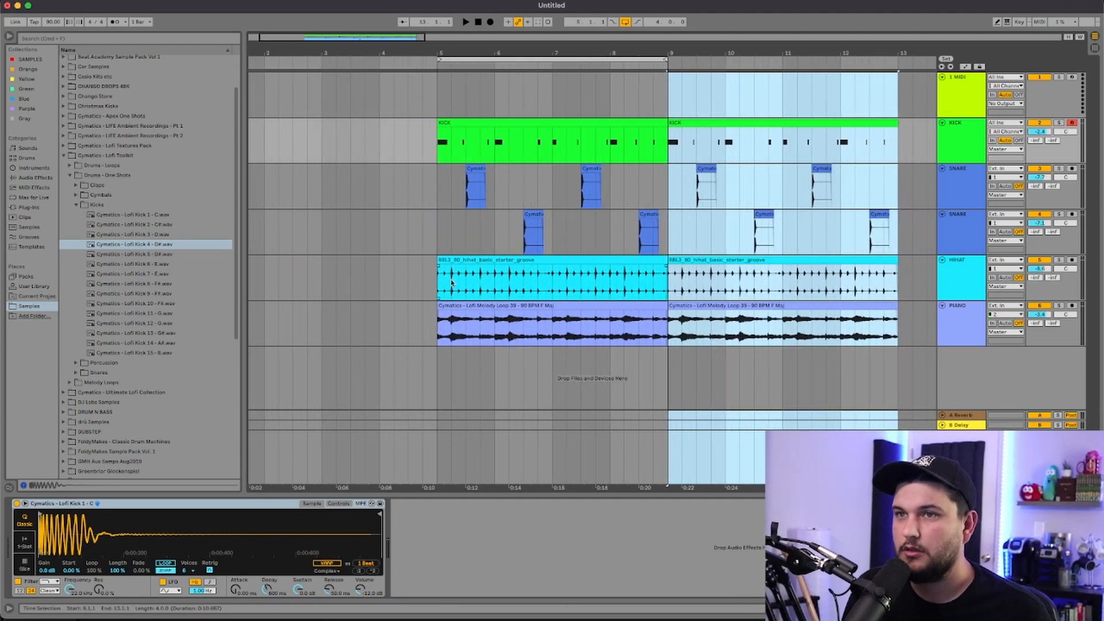
- Copy the first PIANO melody clip in front of bar 5 and trim the copy's start to bar 3
{"action": "left_click", "coordinate": [408, 282]}
{"action": "left_click", "coordinate": [490, 306]}
{"action": "scroll", "coordinate": [517, 307], "scroll_direction": "left", "scroll_amount": 3}
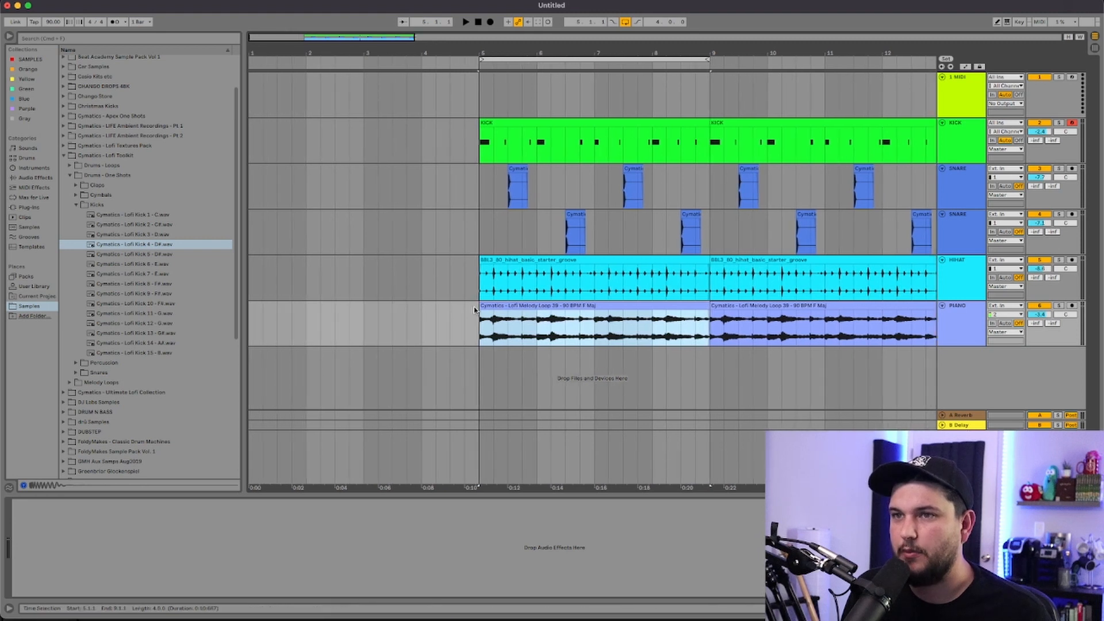
{"action": "scroll", "coordinate": [535, 308], "scroll_direction": "right", "scroll_amount": 2}
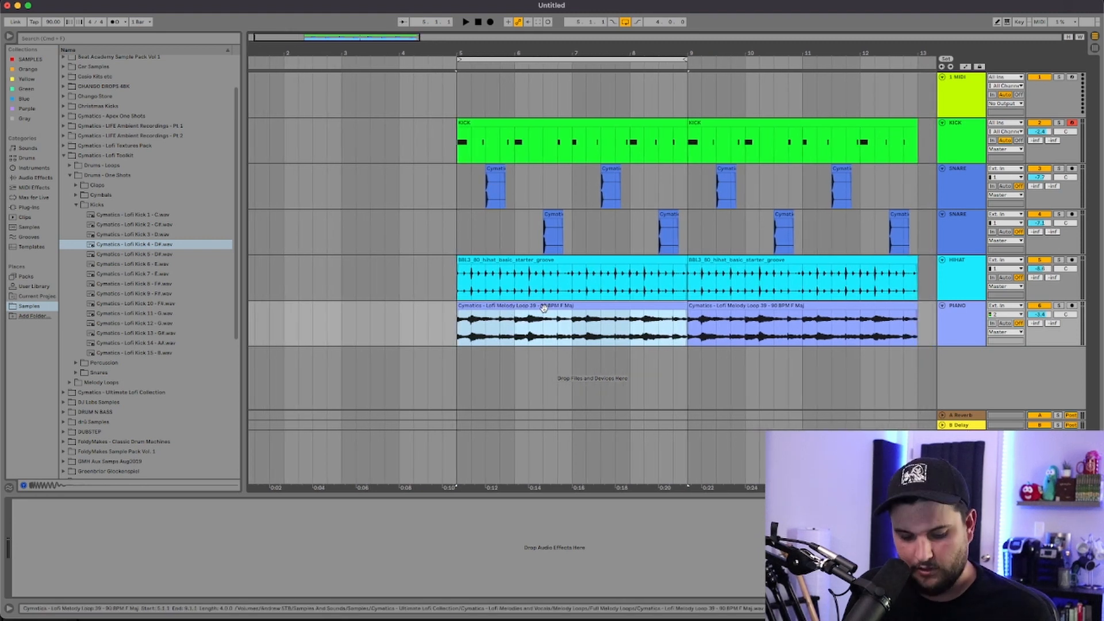
{"action": "left_click_drag", "start_coordinate": [575, 310], "coordinate": [340, 311]}
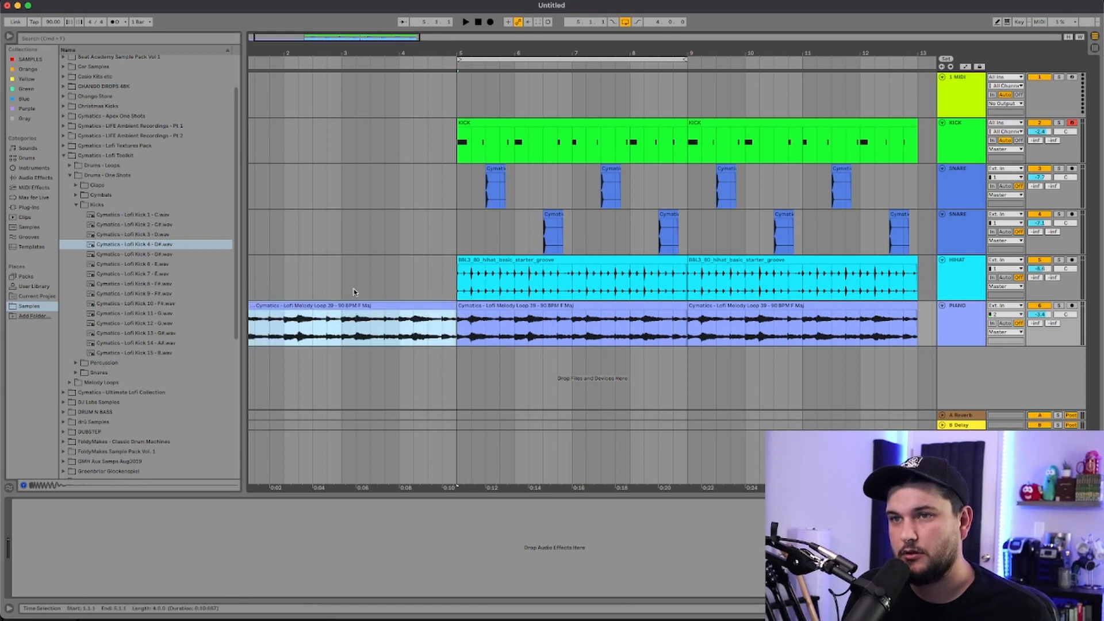
{"action": "scroll", "coordinate": [353, 299], "scroll_direction": "left", "scroll_amount": 2}
{"action": "left_click", "coordinate": [250, 307]}
{"action": "left_click_drag", "start_coordinate": [251, 307], "coordinate": [363, 308]}
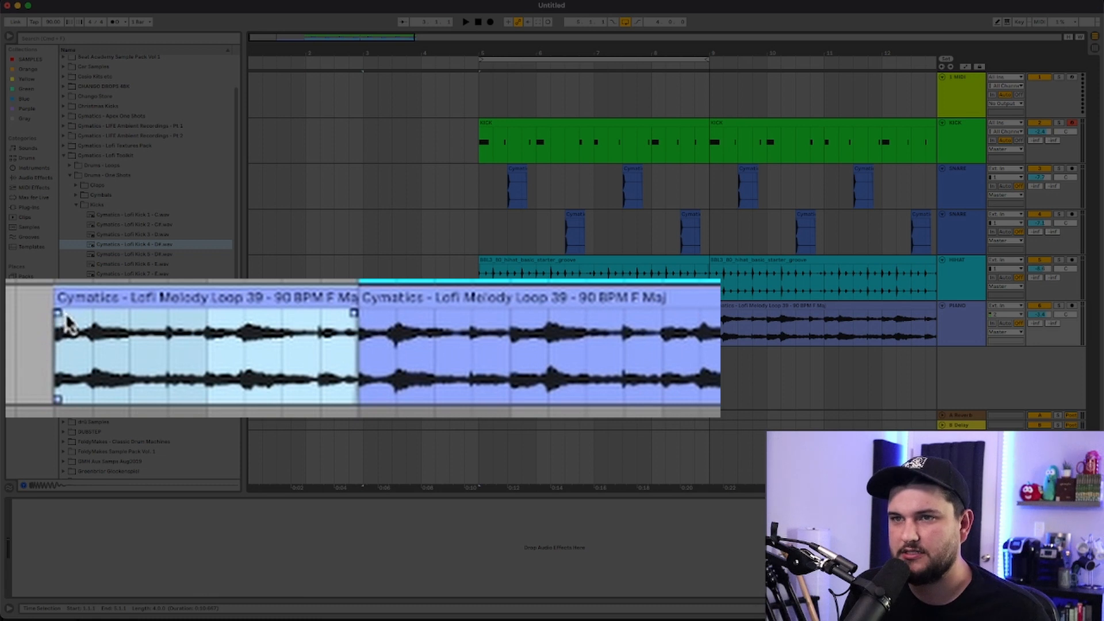
- Add a fade-in spanning nearly the whole two-bar intro melody clip, with a smooth S-shaped curve
{"action": "mouse_move", "coordinate": [60, 318]}
{"action": "left_mouse_down"}
{"action": "mouse_move", "coordinate": [373, 327]}
{"action": "mouse_move", "coordinate": [96, 317]}
{"action": "mouse_move", "coordinate": [295, 323]}
{"action": "mouse_move", "coordinate": [316, 343]}
{"action": "left_mouse_up"}
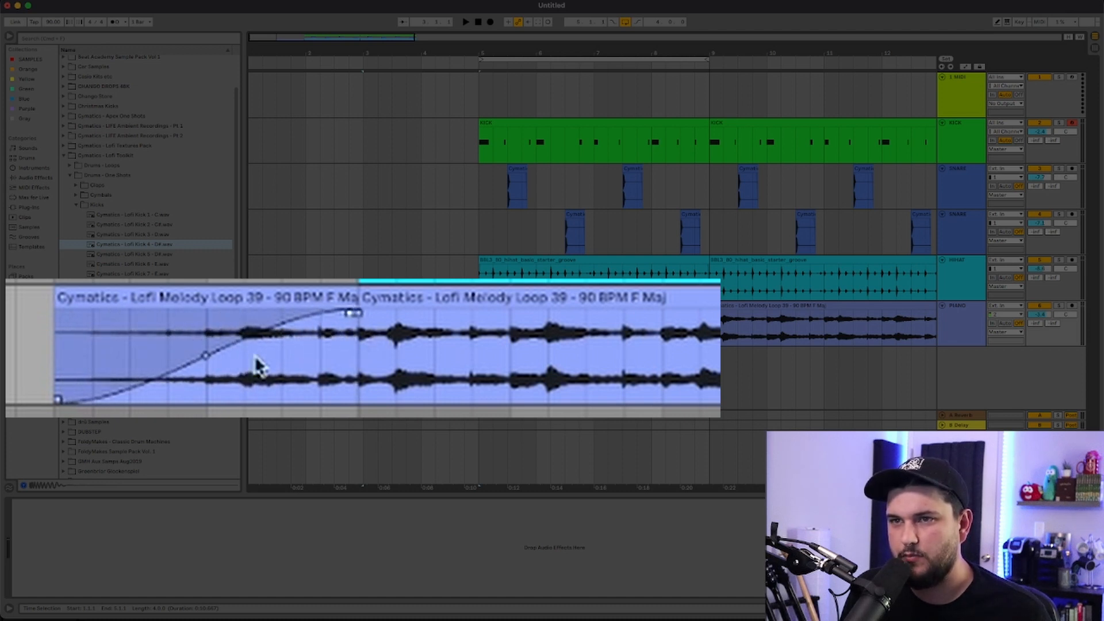
{"action": "mouse_move", "coordinate": [204, 354]}
{"action": "left_mouse_down"}
{"action": "mouse_move", "coordinate": [191, 309]}
{"action": "mouse_move", "coordinate": [244, 409]}
{"action": "mouse_move", "coordinate": [180, 359]}
{"action": "mouse_move", "coordinate": [198, 370]}
{"action": "mouse_move", "coordinate": [206, 356]}
{"action": "left_mouse_up"}
{"action": "mouse_move", "coordinate": [342, 313]}
{"action": "left_mouse_down"}
{"action": "mouse_move", "coordinate": [288, 322]}
{"action": "mouse_move", "coordinate": [347, 322]}
{"action": "left_mouse_up"}
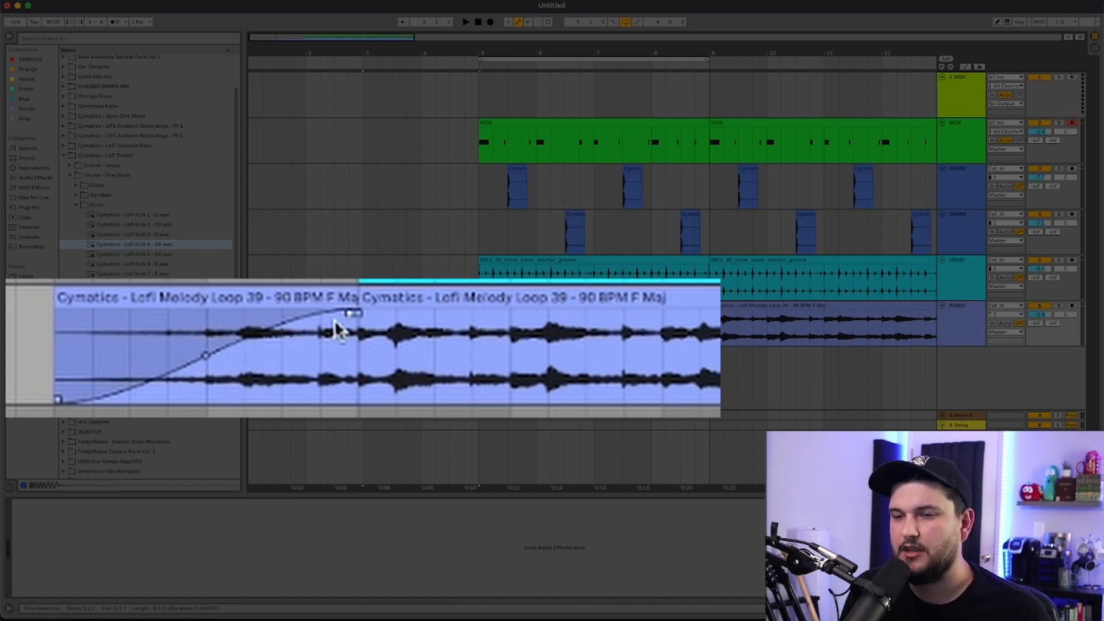
{"action": "left_click", "coordinate": [51, 342]}
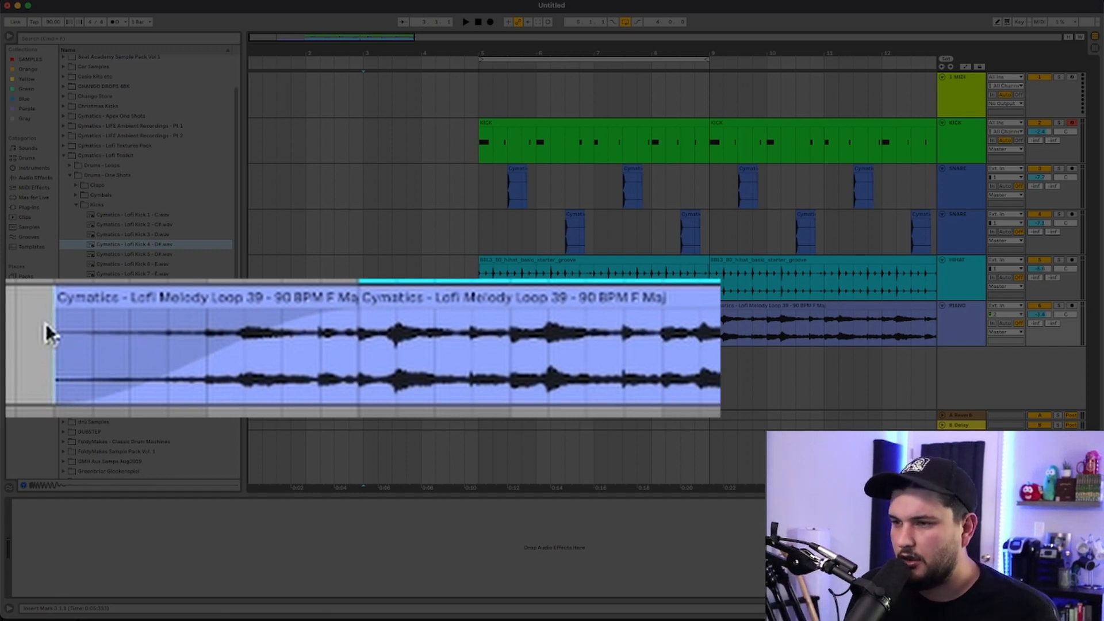
- Play from bar 3, lower the HIHAT track to about -11 dB, and duplicate bars 5 to 13 to extend the arrangement to bar 21
{"action": "left_click", "coordinate": [366, 276]}
{"action": "key", "text": "space"}
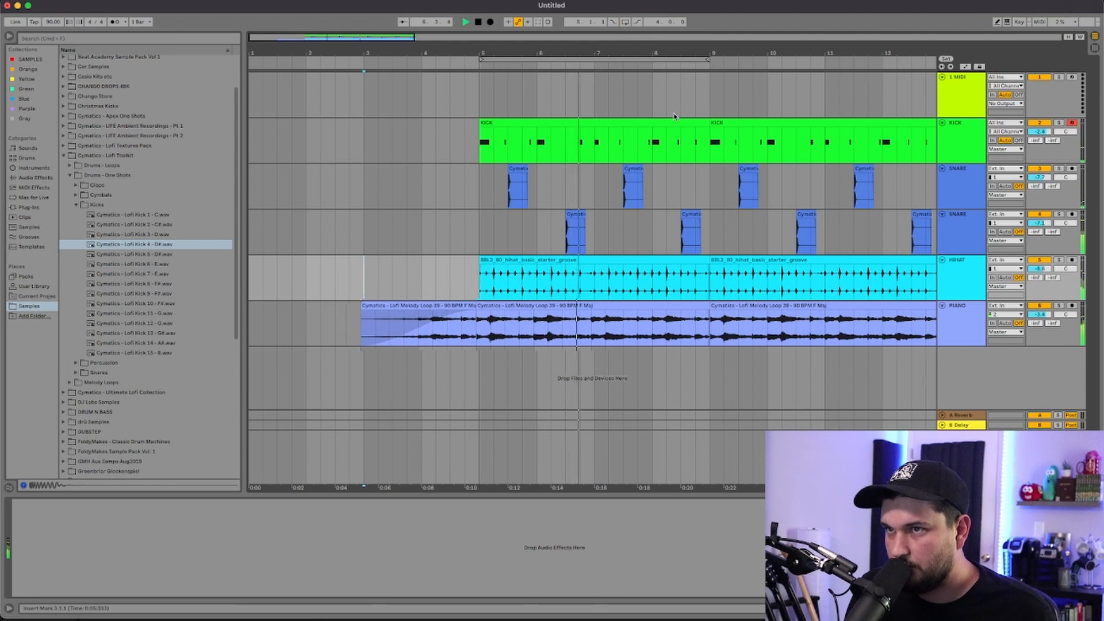
{"action": "scroll", "coordinate": [674, 117], "scroll_direction": "right", "scroll_amount": 2}
{"action": "left_click_drag", "start_coordinate": [1048, 274], "coordinate": [1048, 285]}
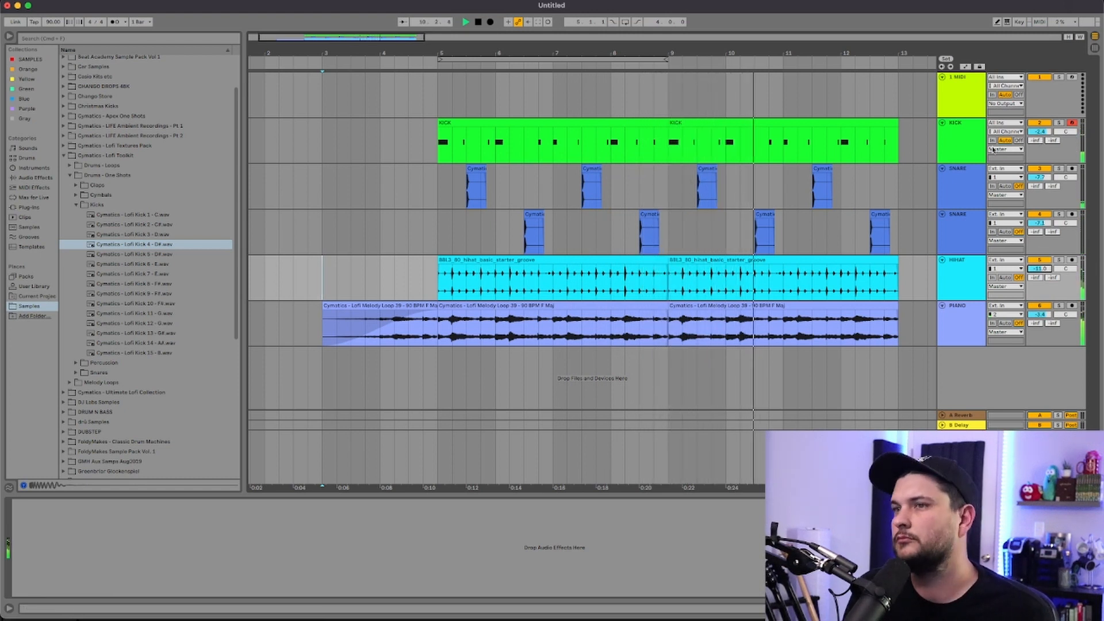
{"action": "key", "text": "space"}
{"action": "scroll", "coordinate": [656, 367], "scroll_direction": "left", "scroll_amount": 2}
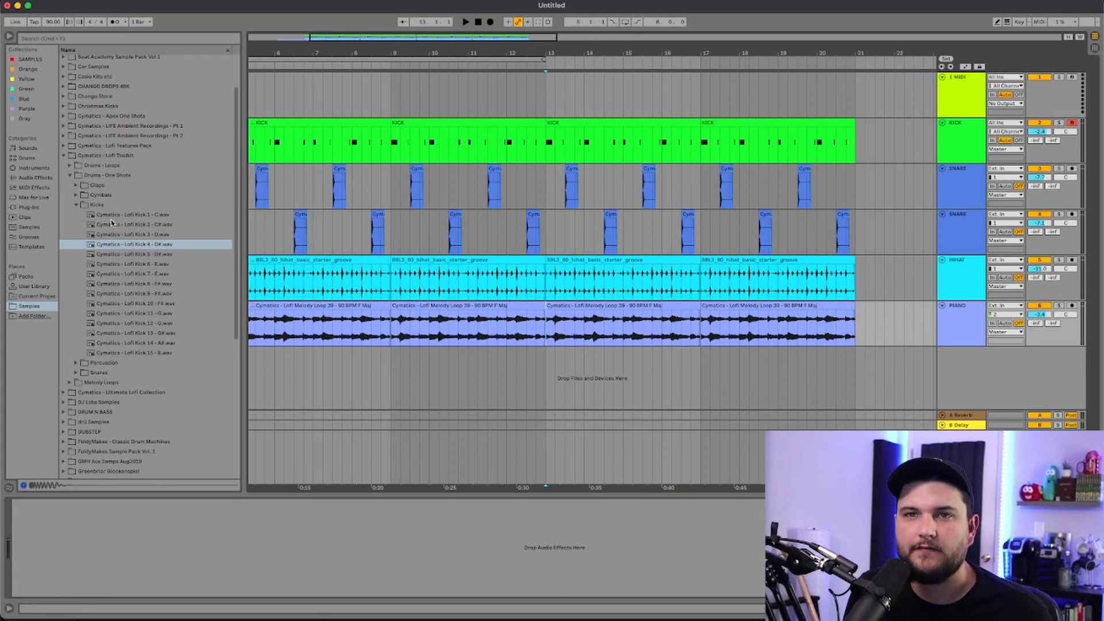
- Load the Native Instruments Kontakt VST3 plug-in onto the 1 MIDI track
{"action": "left_click", "coordinate": [29, 208]}
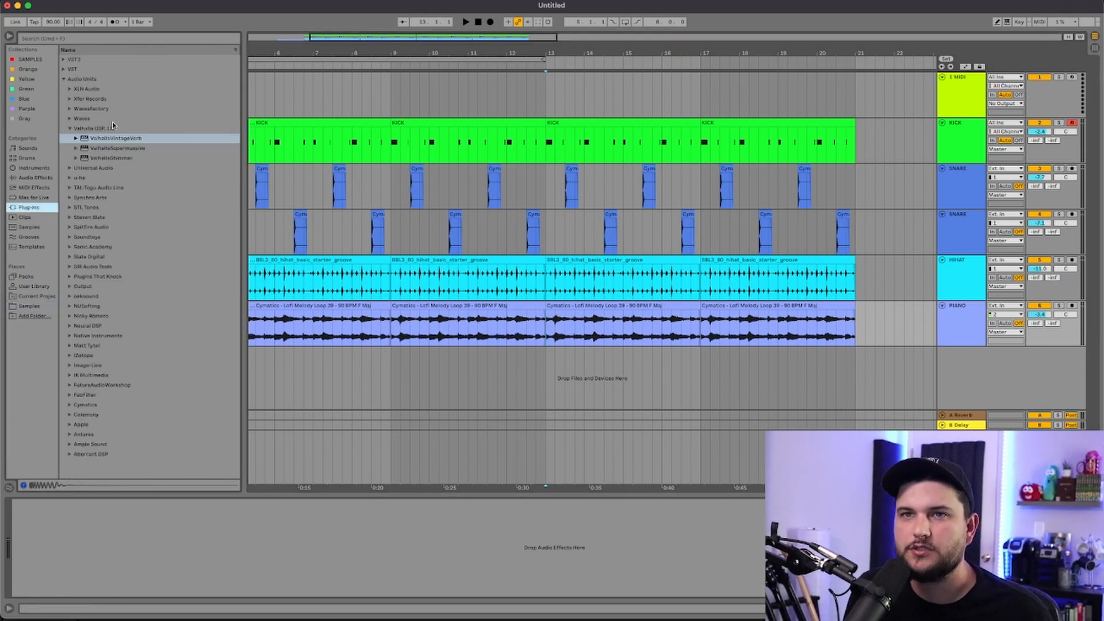
{"action": "left_click", "coordinate": [70, 128]}
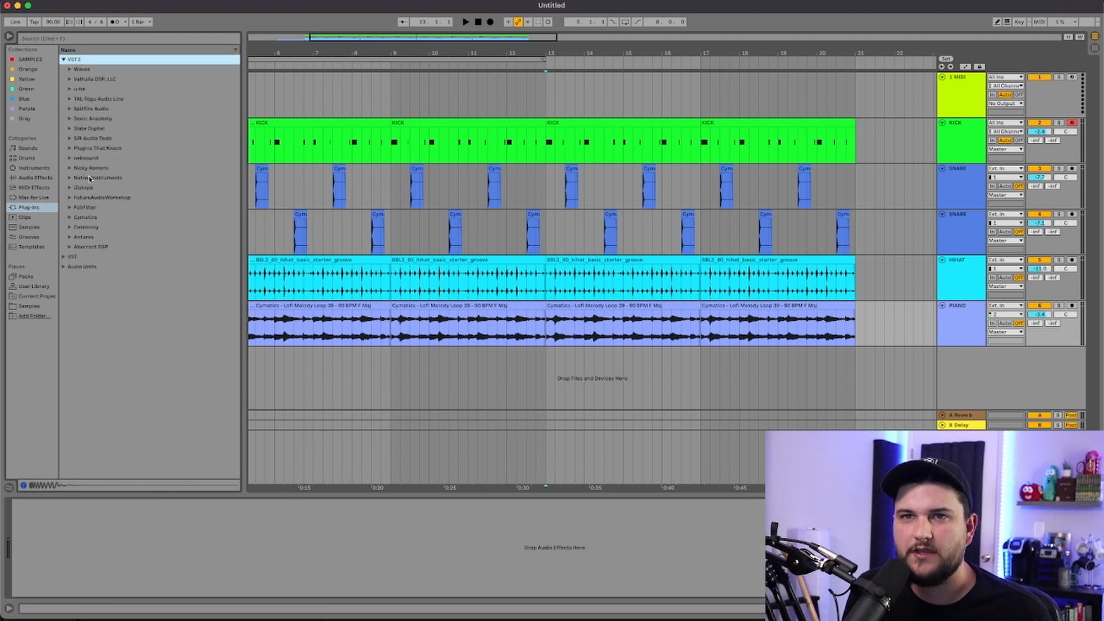
{"action": "left_click", "coordinate": [70, 178]}
{"action": "left_click_drag", "start_coordinate": [92, 187], "coordinate": [928, 112]}
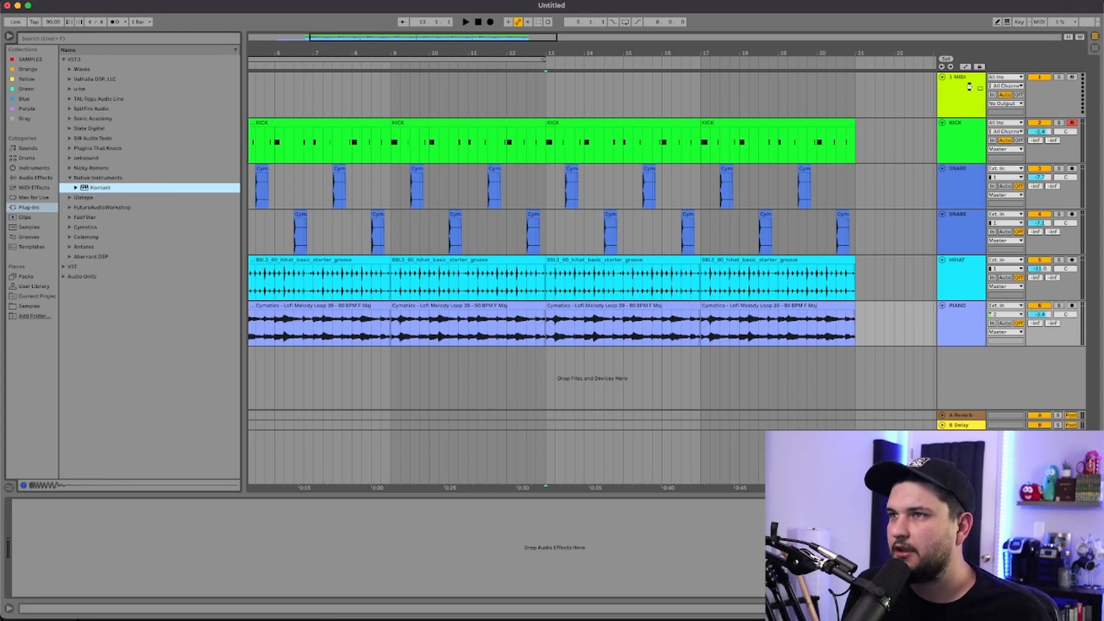
- Load the Beau Burchell Signature Series Drums instrument "Preset 01 - All Zero" into Kontakt
{"action": "left_click_drag", "start_coordinate": [968, 87], "coordinate": [969, 86]}
{"action": "scroll", "coordinate": [378, 281], "scroll_direction": "down", "scroll_amount": 5}
{"action": "scroll", "coordinate": [377, 281], "scroll_direction": "down", "scroll_amount": 8}
{"action": "scroll", "coordinate": [377, 281], "scroll_direction": "up", "scroll_amount": 2}
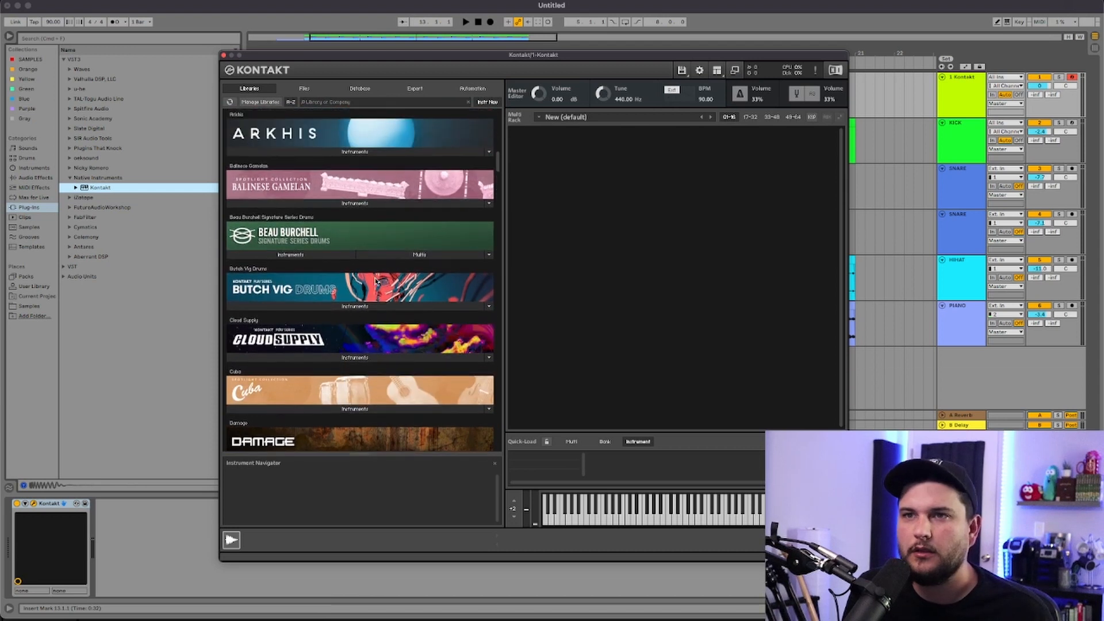
{"action": "scroll", "coordinate": [296, 277], "scroll_direction": "down", "scroll_amount": 1}
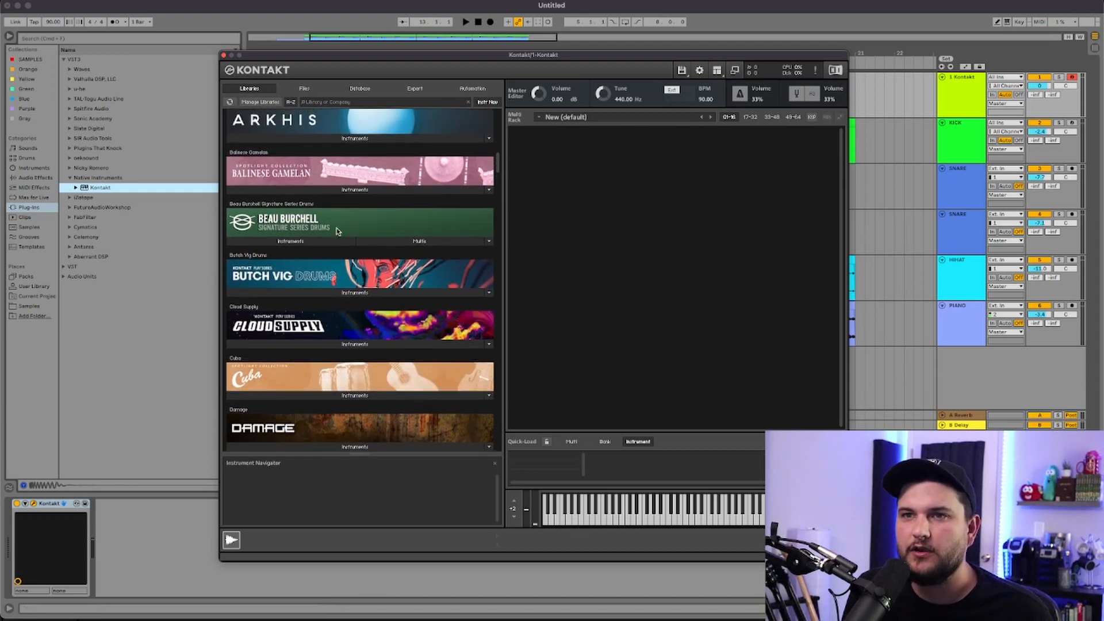
{"action": "left_click", "coordinate": [279, 238]}
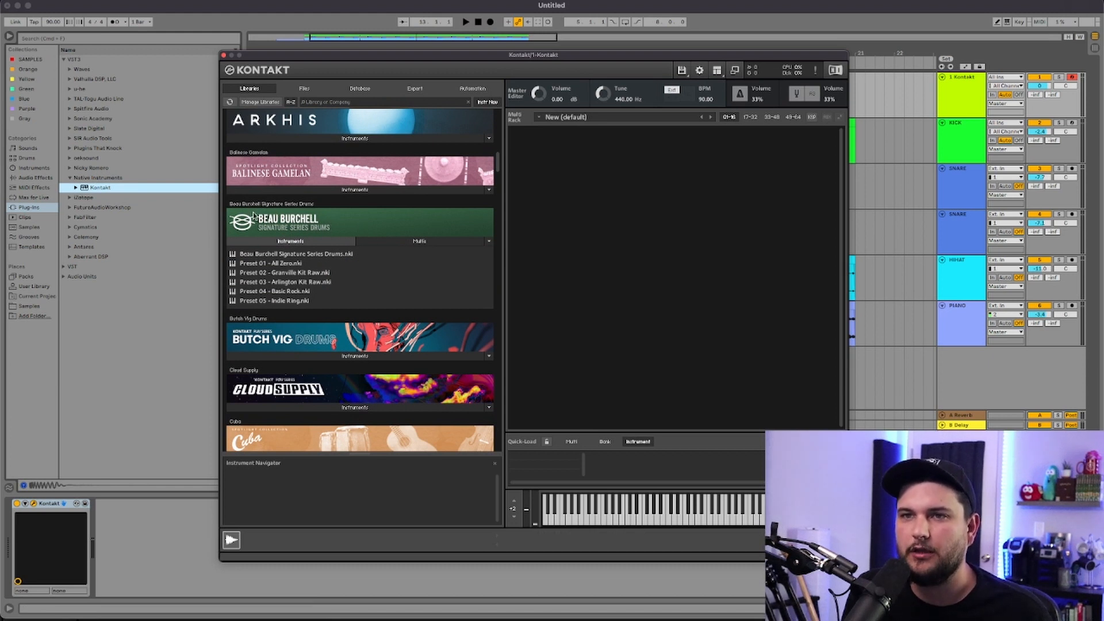
{"action": "left_click", "coordinate": [285, 264]}
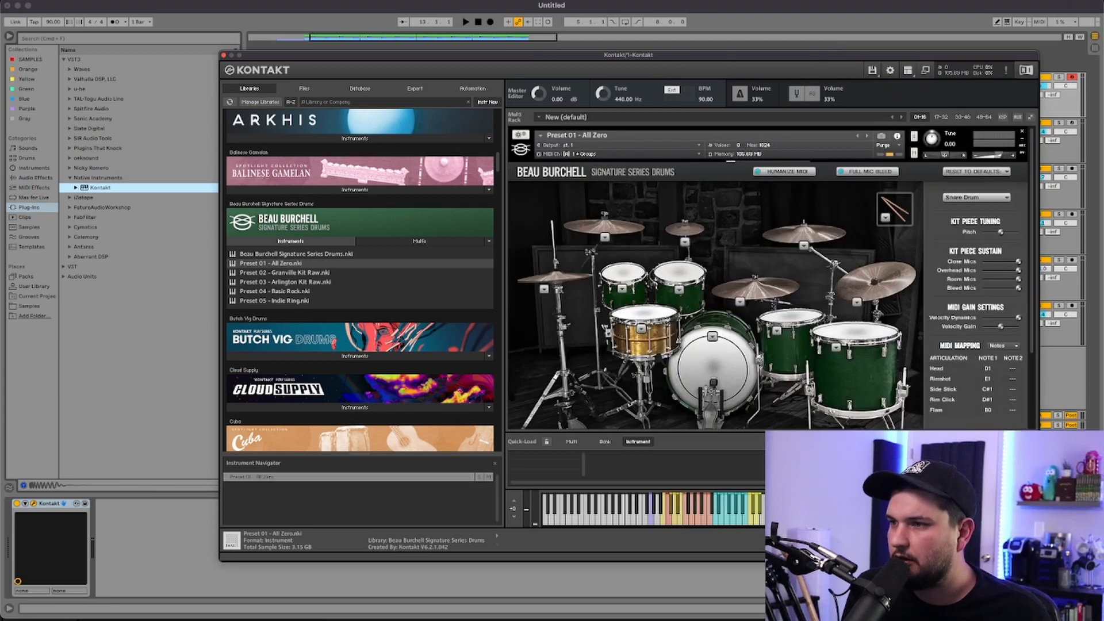
- Audition the drum kit's pieces, including the ride cymbal, and close the Kontakt window
{"action": "key", "text": "super+Tab"}
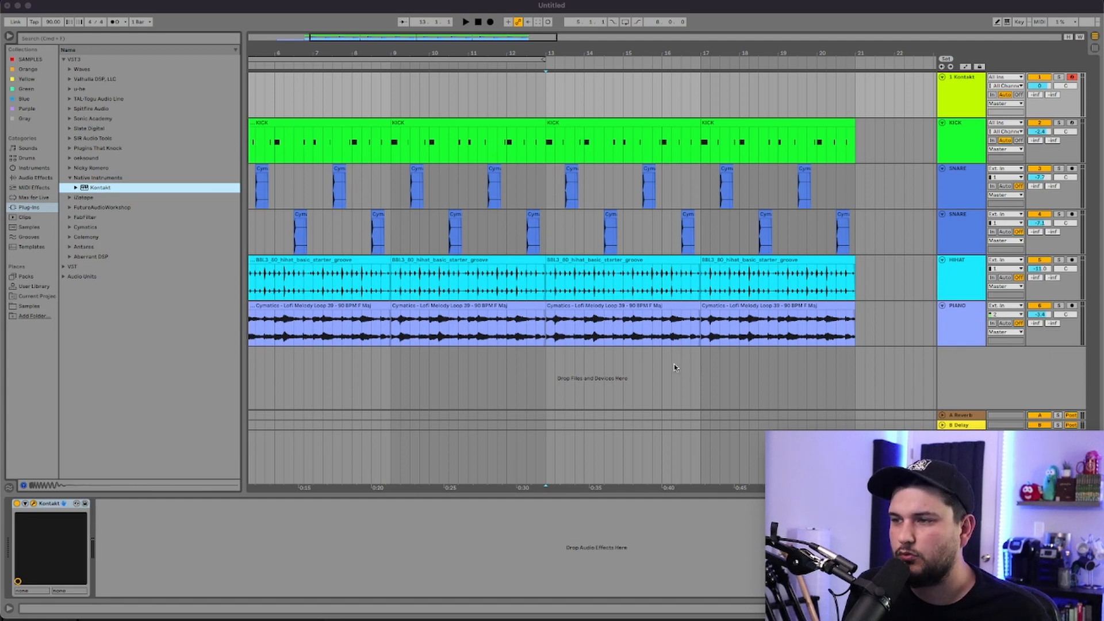
{"action": "key", "text": "super+Tab"}
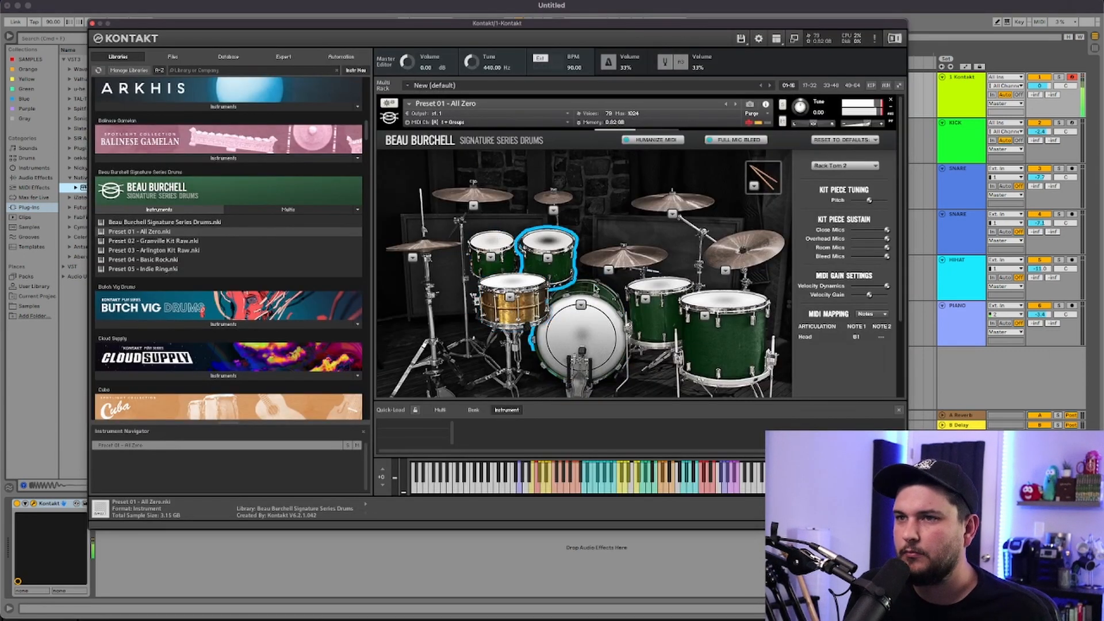
{"action": "left_click", "coordinate": [622, 261]}
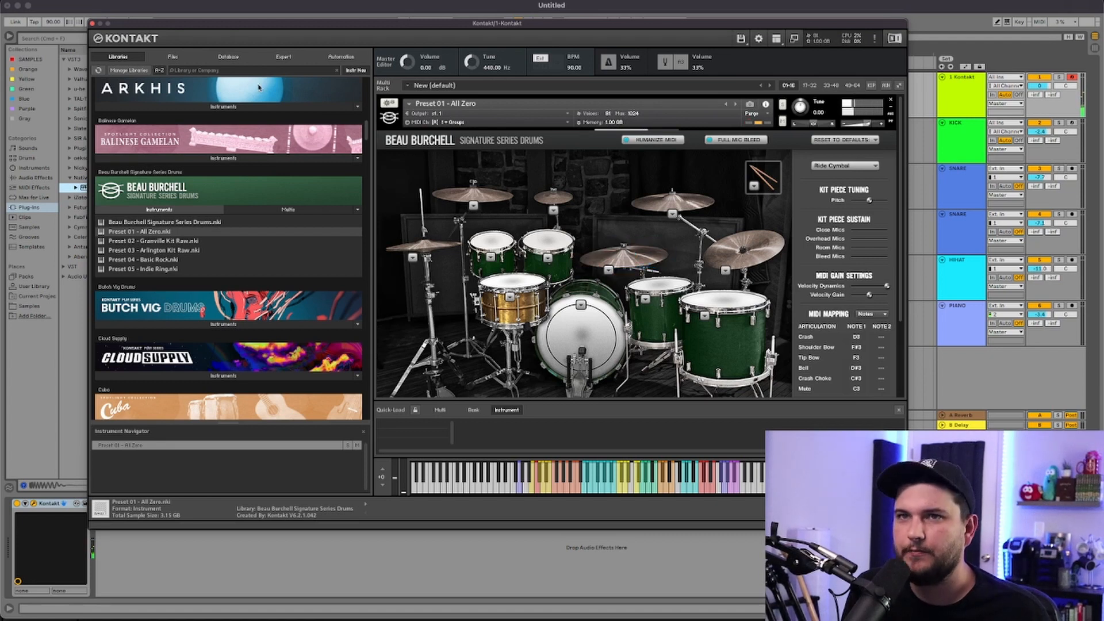
{"action": "left_click", "coordinate": [91, 26]}
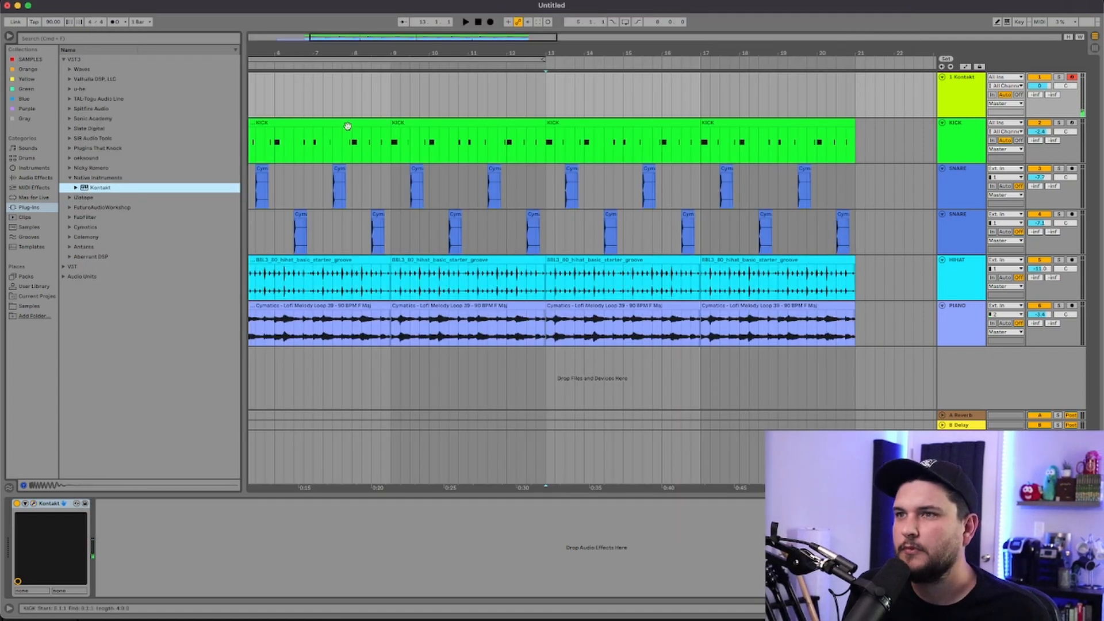
- Insert an empty four-bar MIDI clip on the Kontakt track from bar 13 to bar 17
{"action": "left_click", "coordinate": [555, 92]}
{"action": "left_click_drag", "start_coordinate": [539, 96], "coordinate": [860, 106]}
{"action": "right_click", "coordinate": [592, 92]}
{"action": "left_click", "coordinate": [559, 97]}
{"action": "left_click_drag", "start_coordinate": [549, 98], "coordinate": [702, 100]}
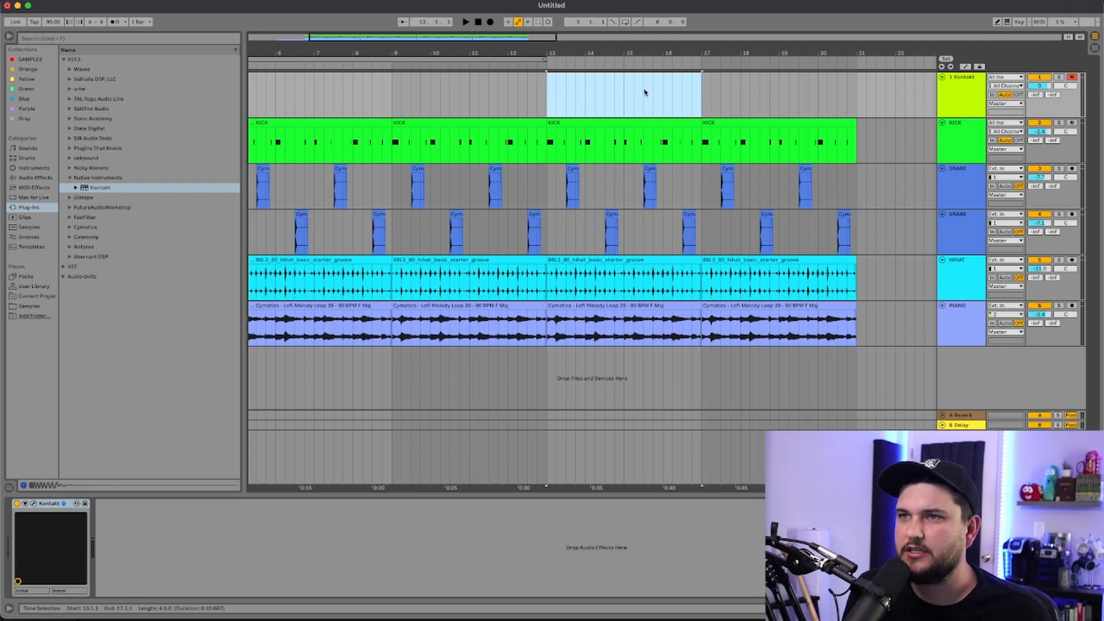
{"action": "right_click", "coordinate": [595, 99]}
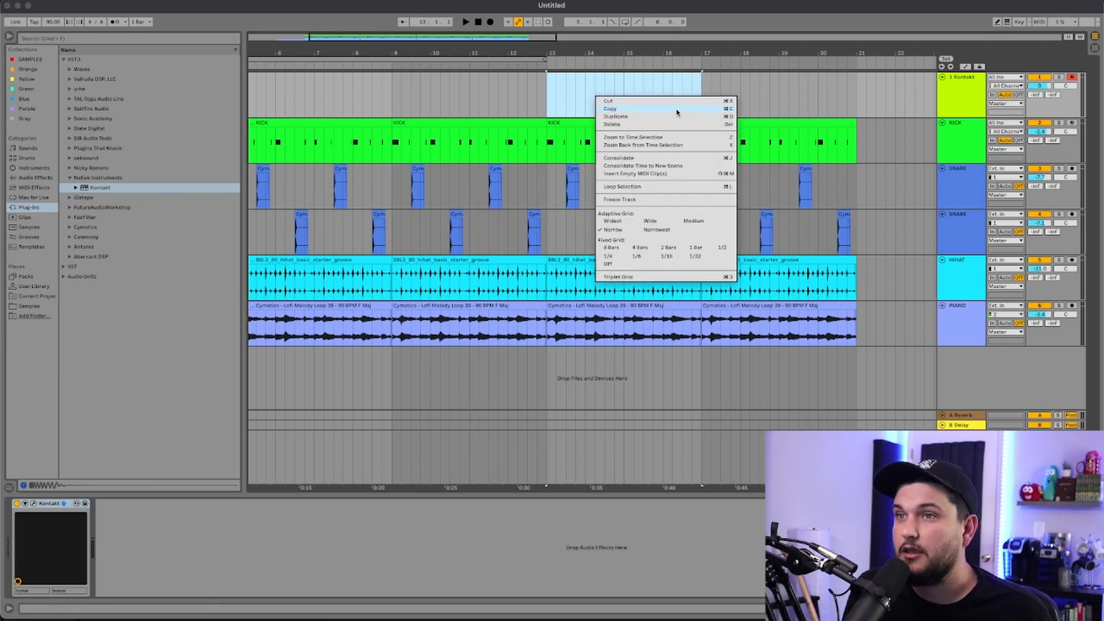
{"action": "left_click", "coordinate": [678, 174]}
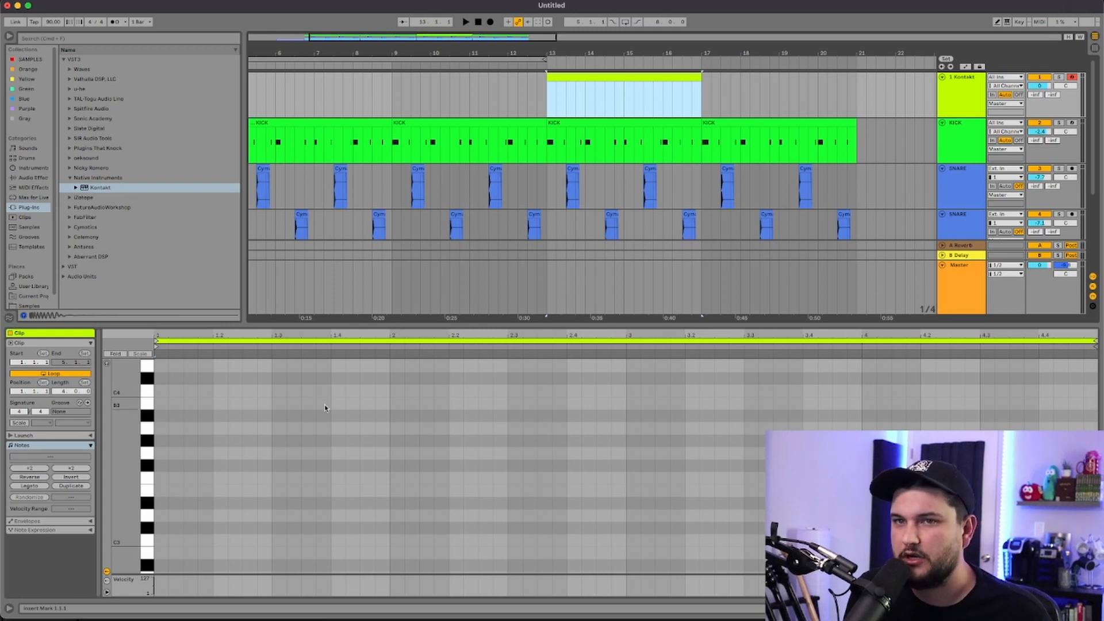
- Fill the new four-bar clip with C4 notes on every beat by duplicating one note across all bars
{"action": "scroll", "coordinate": [250, 407], "scroll_direction": "down", "scroll_amount": 1}
{"action": "scroll", "coordinate": [262, 396], "scroll_direction": "up", "scroll_amount": 1}
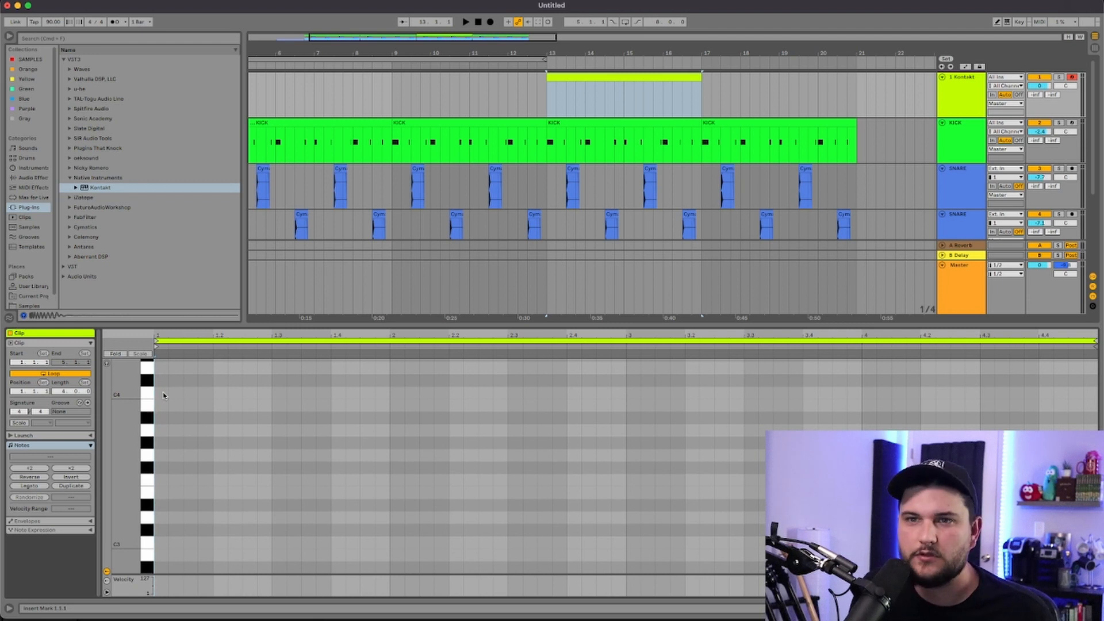
{"action": "double_click", "coordinate": [164, 394]}
{"action": "key", "text": "super+d"}
{"action": "key", "text": "super+d"}
{"action": "key", "text": "super+d"}
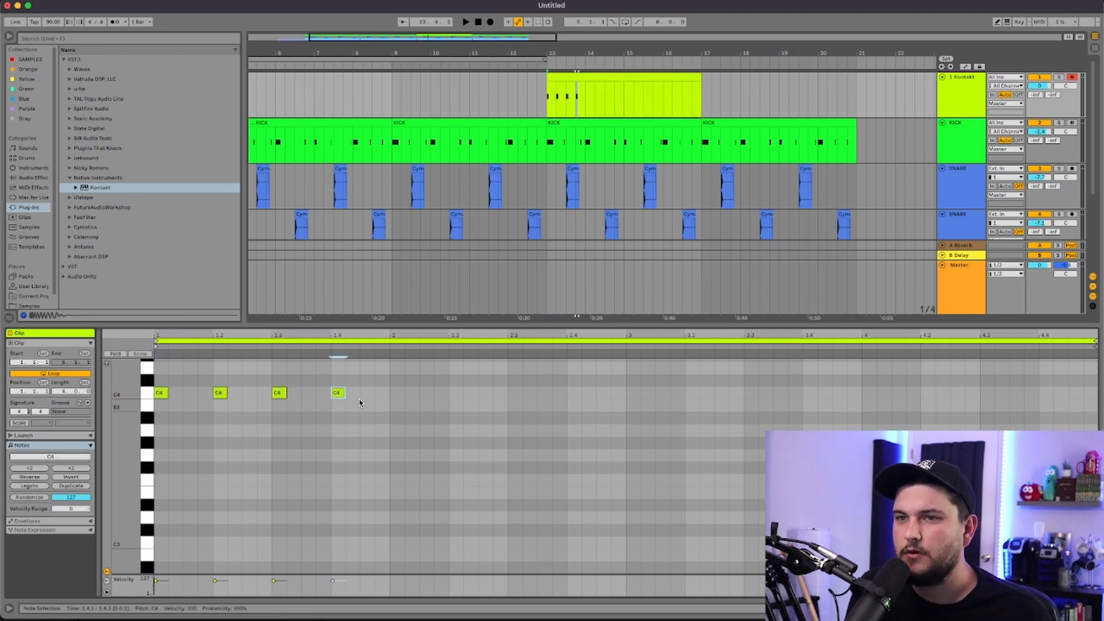
{"action": "left_click_drag", "start_coordinate": [362, 402], "coordinate": [153, 387]}
{"action": "key", "text": "super+d"}
{"action": "left_click_drag", "start_coordinate": [398, 393], "coordinate": [866, 398]}
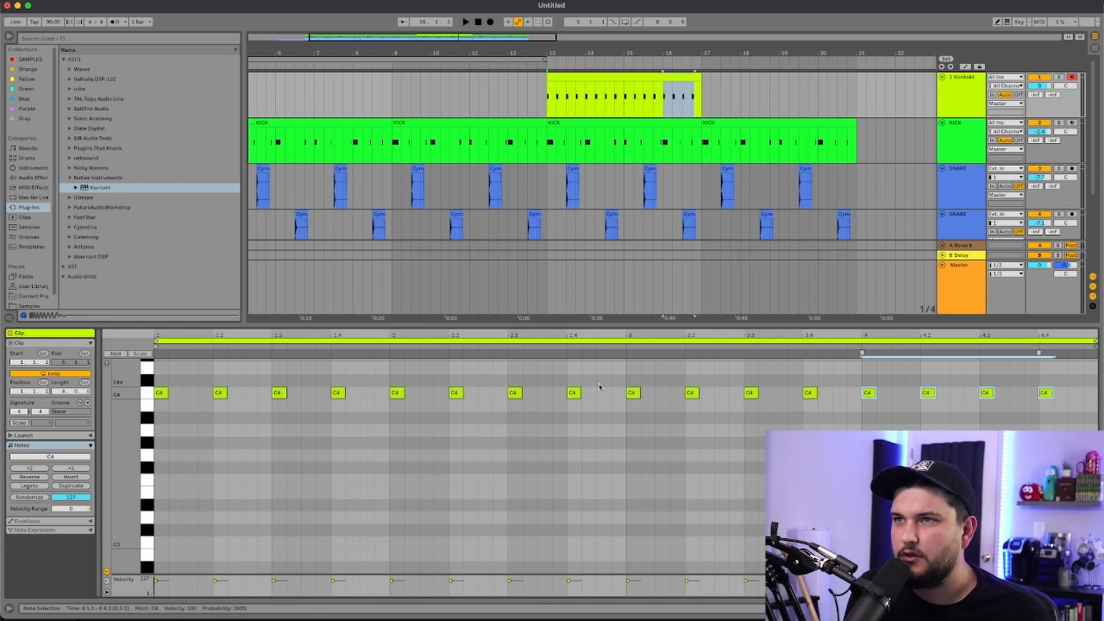
- Audition the clip's first note at B3 and C4 and play the C4 pattern from bar 13
{"action": "left_click", "coordinate": [553, 402]}
{"action": "left_click", "coordinate": [159, 395]}
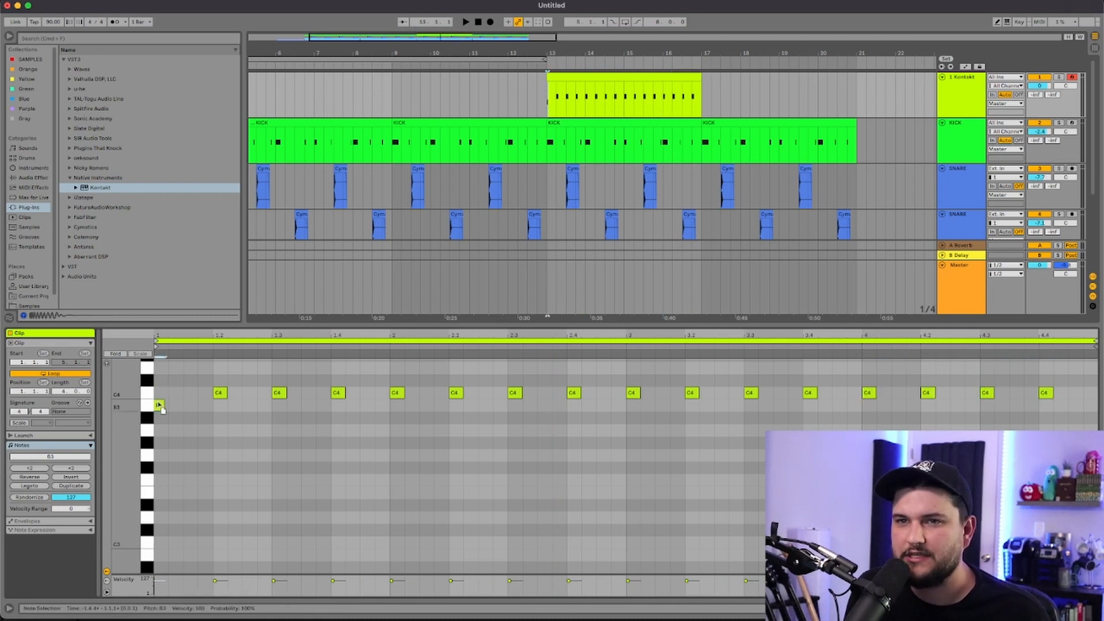
{"action": "key", "text": "space"}
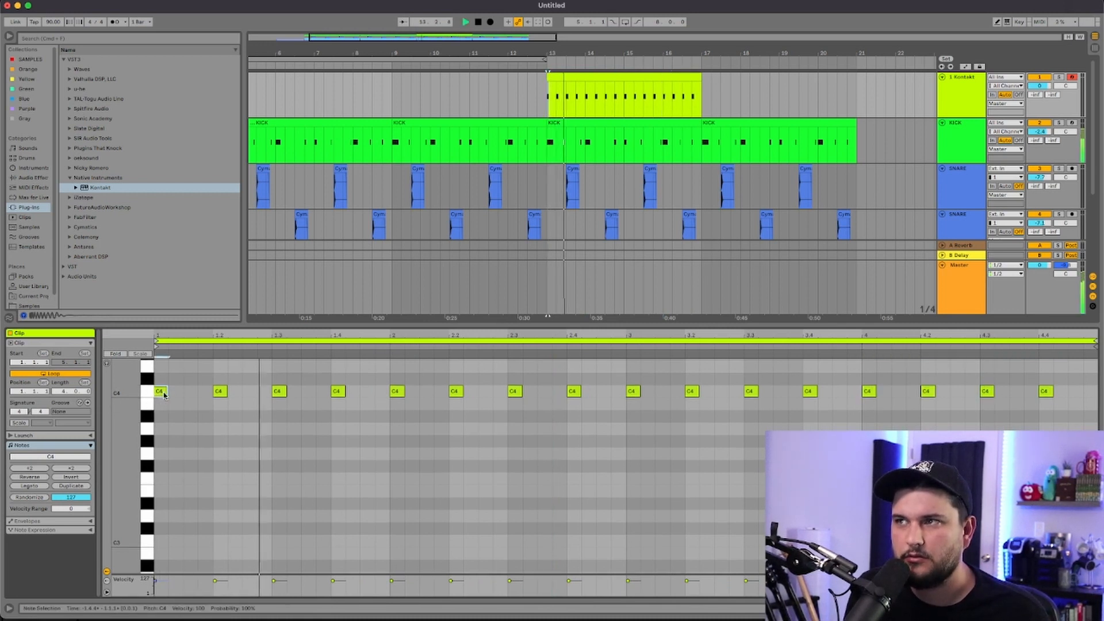
{"action": "left_click", "coordinate": [346, 431]}
{"action": "scroll", "coordinate": [505, 436], "scroll_direction": "up", "scroll_amount": 3}
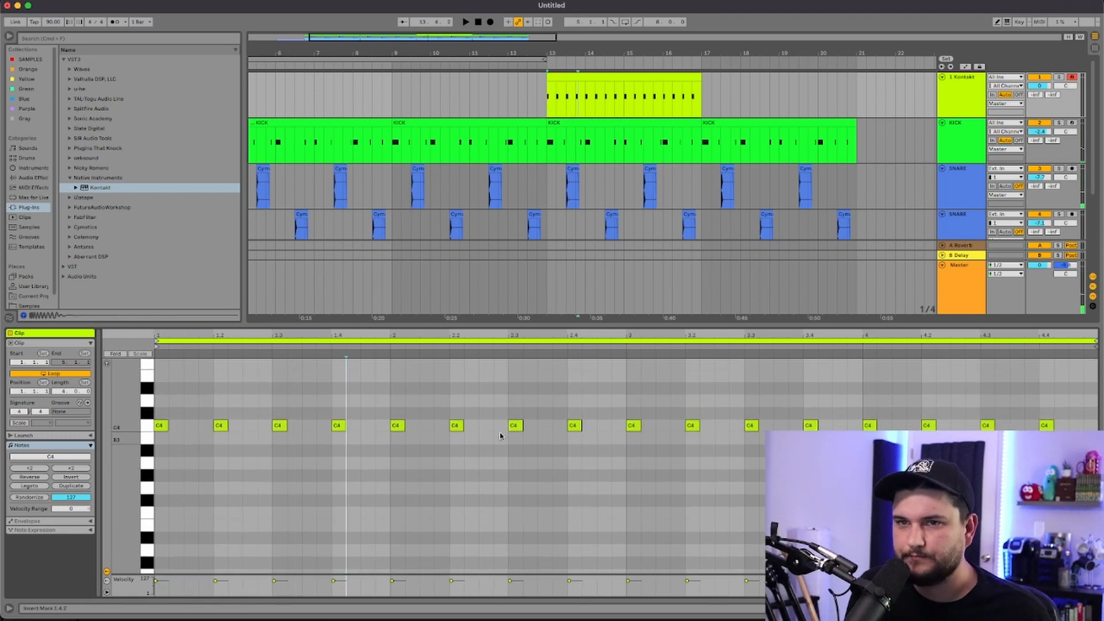
{"action": "scroll", "coordinate": [244, 393], "scroll_direction": "down", "scroll_amount": 1}
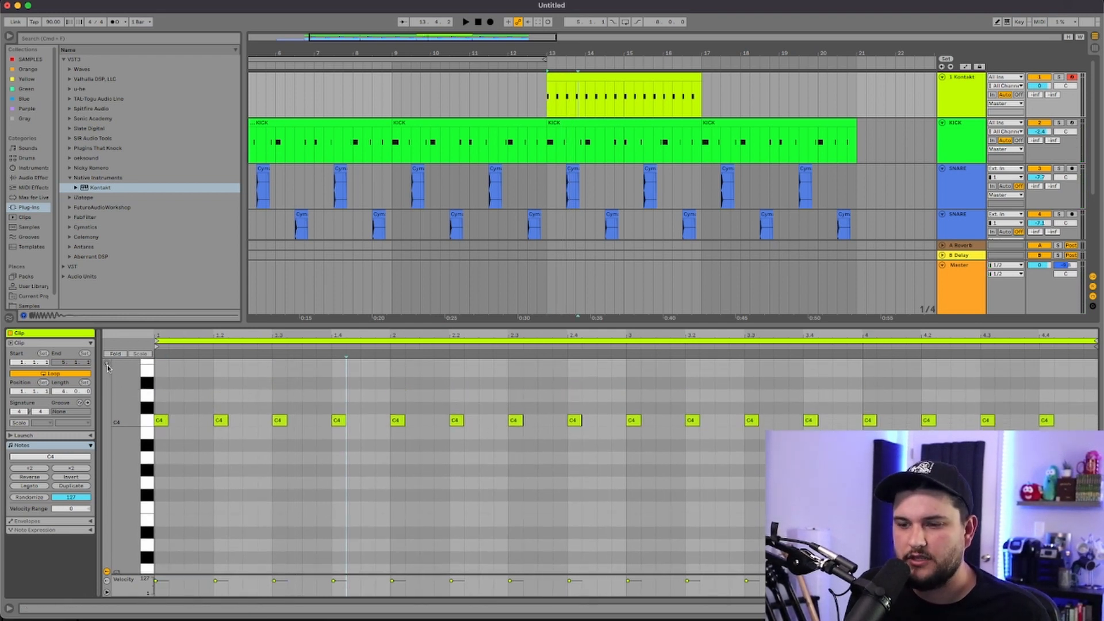
- Enlarge the note editor, turn on note preview, and audition the drum sounds on the keys from E3 to G3
{"action": "left_click_drag", "start_coordinate": [394, 329], "coordinate": [248, 200]}
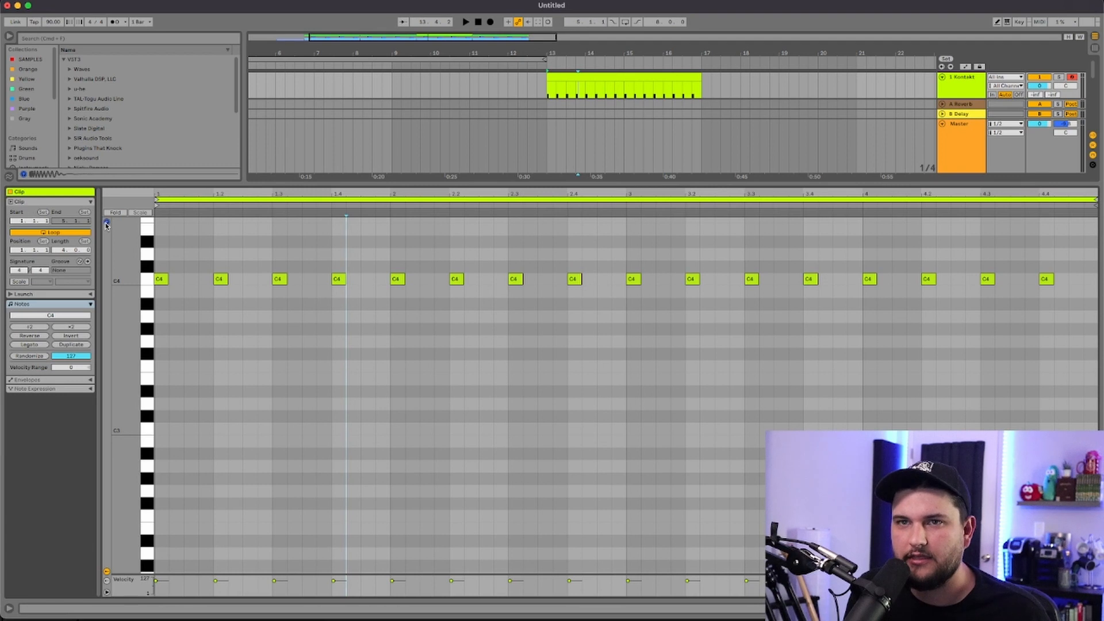
{"action": "key", "text": "super+a"}
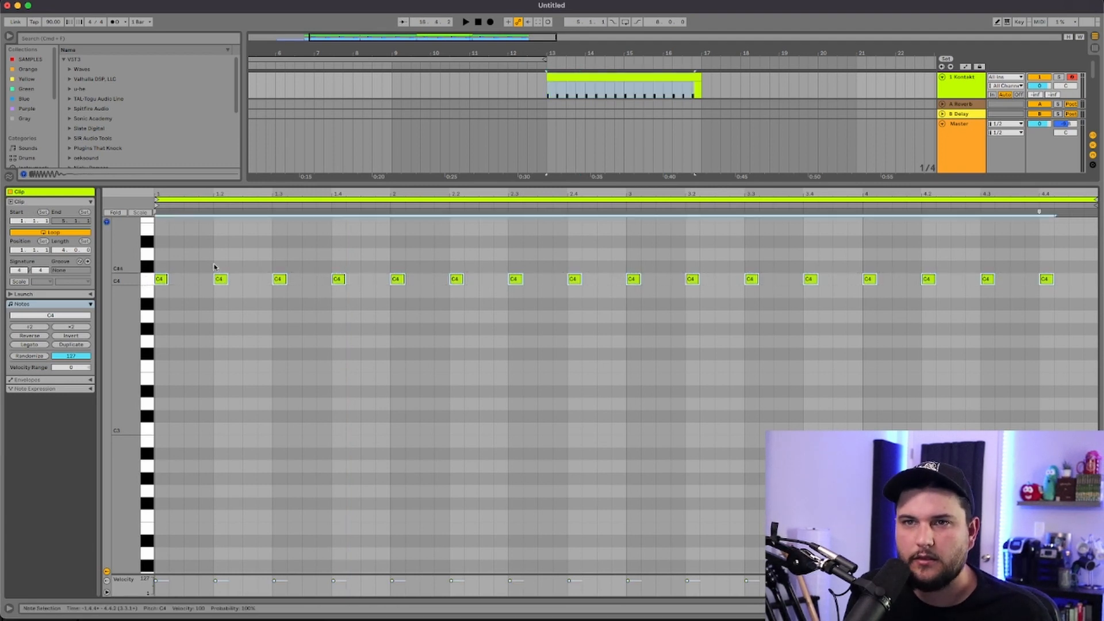
{"action": "left_click", "coordinate": [168, 302]}
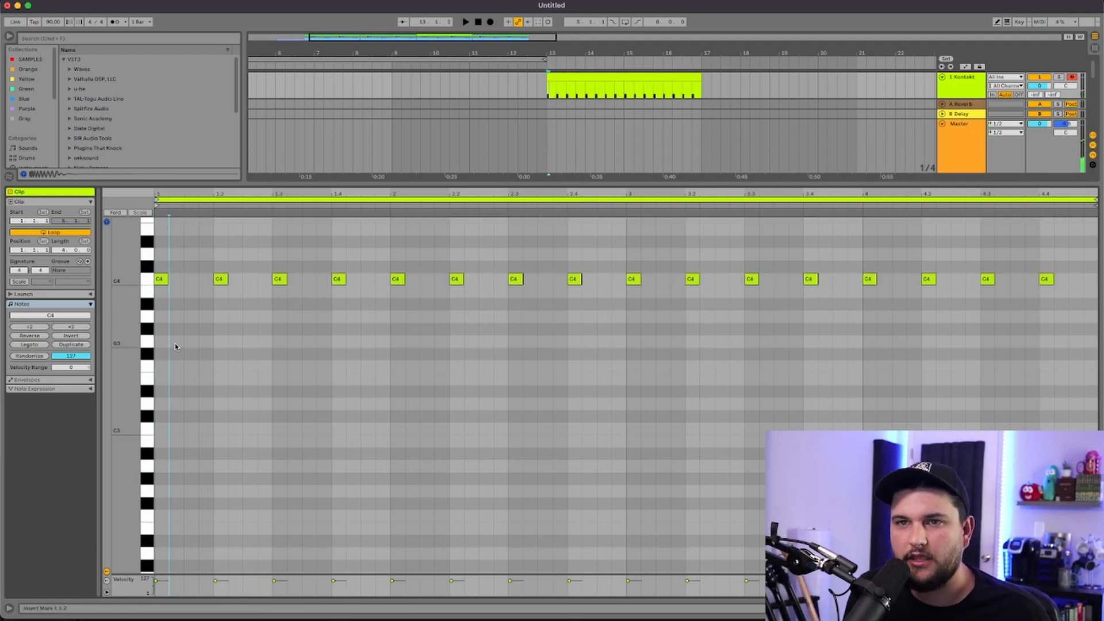
{"action": "left_click", "coordinate": [146, 381]}
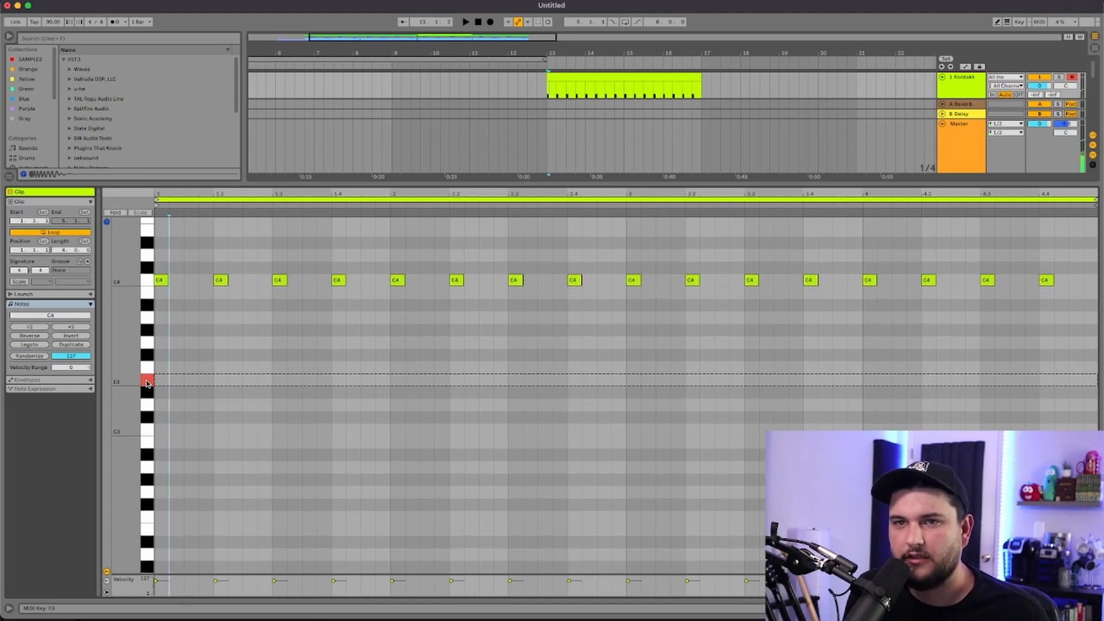
{"action": "left_click", "coordinate": [148, 354]}
{"action": "left_click", "coordinate": [148, 343]}
{"action": "left_click", "coordinate": [147, 355]}
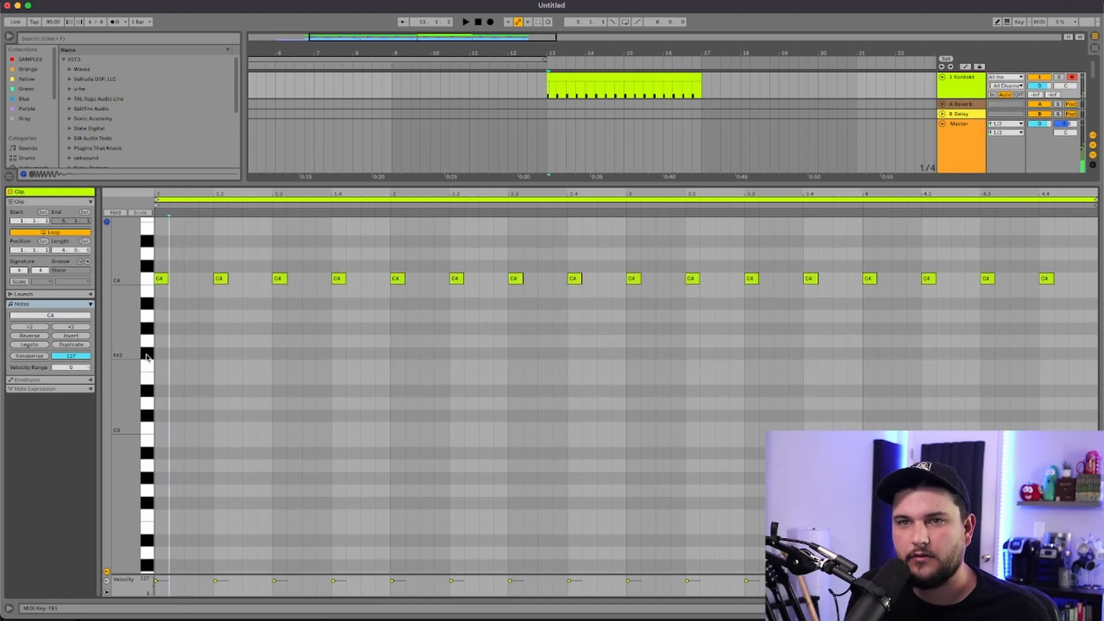
{"action": "left_click", "coordinate": [842, 346]}
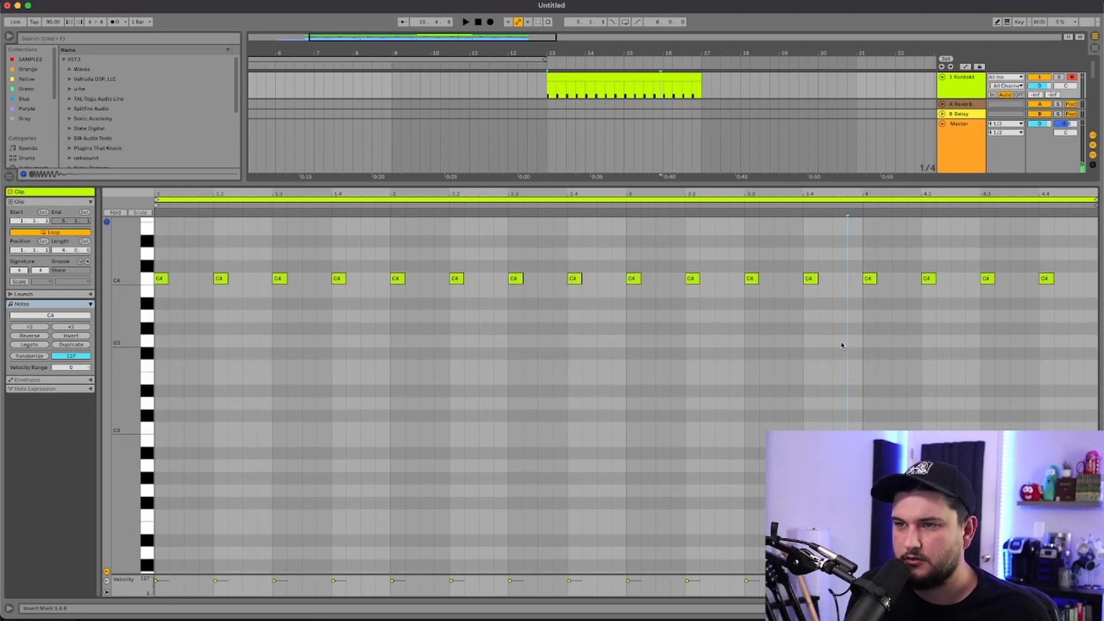
- Transpose all C4 notes in the Kontakt clip down seven semitones to F3
{"action": "key", "text": "super+a"}
{"action": "key", "text": "Down"}
{"action": "key", "text": "Down"}
{"action": "key", "text": "Down"}
{"action": "key", "text": "Down"}
{"action": "key", "text": "Down"}
{"action": "key", "text": "Down"}
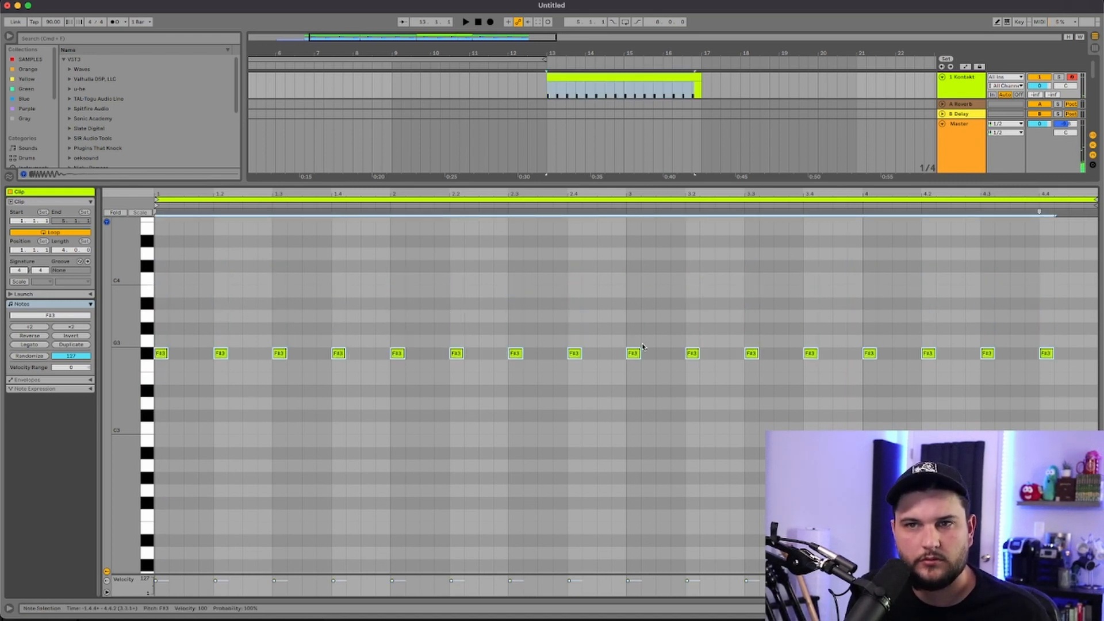
{"action": "key", "text": "Down"}
- Play the F3 pattern with the full beat, lower the Kontakt track's volume to about -7.5 dB, and duplicate its clip through bar 21
{"action": "left_click", "coordinate": [642, 347]}
{"action": "key", "text": "space"}
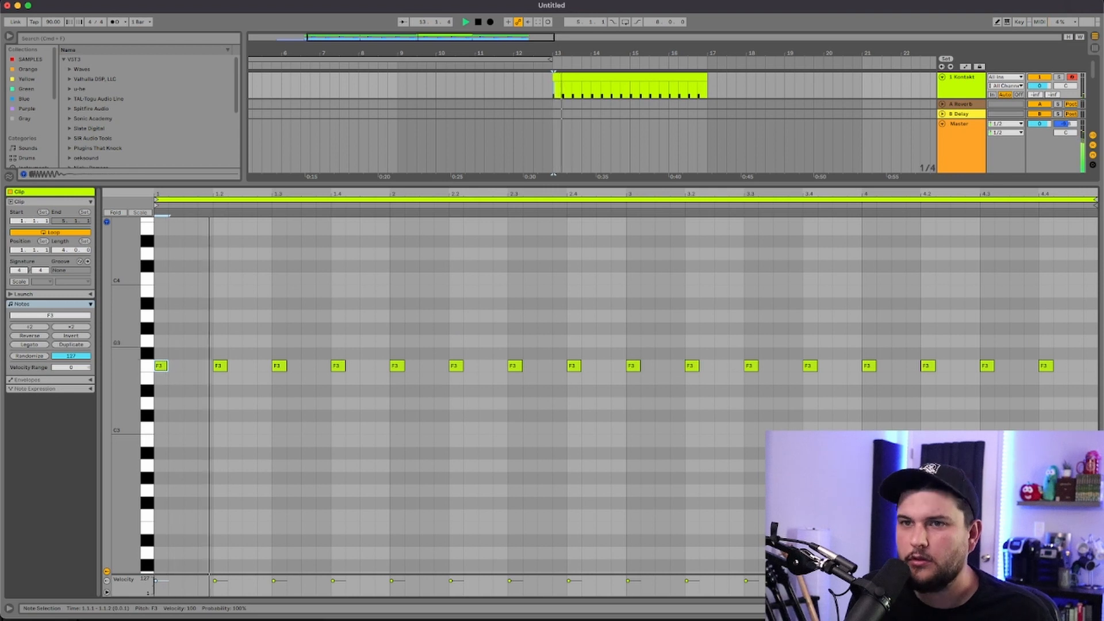
{"action": "left_click", "coordinate": [1094, 608]}
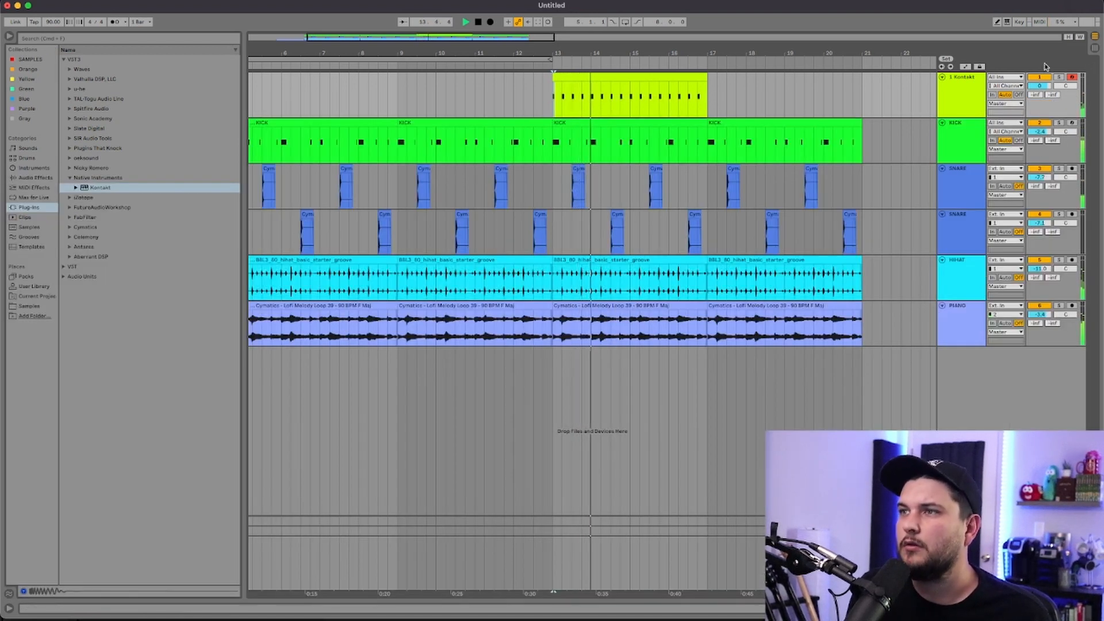
{"action": "left_click_drag", "start_coordinate": [1039, 86], "coordinate": [1039, 104]}
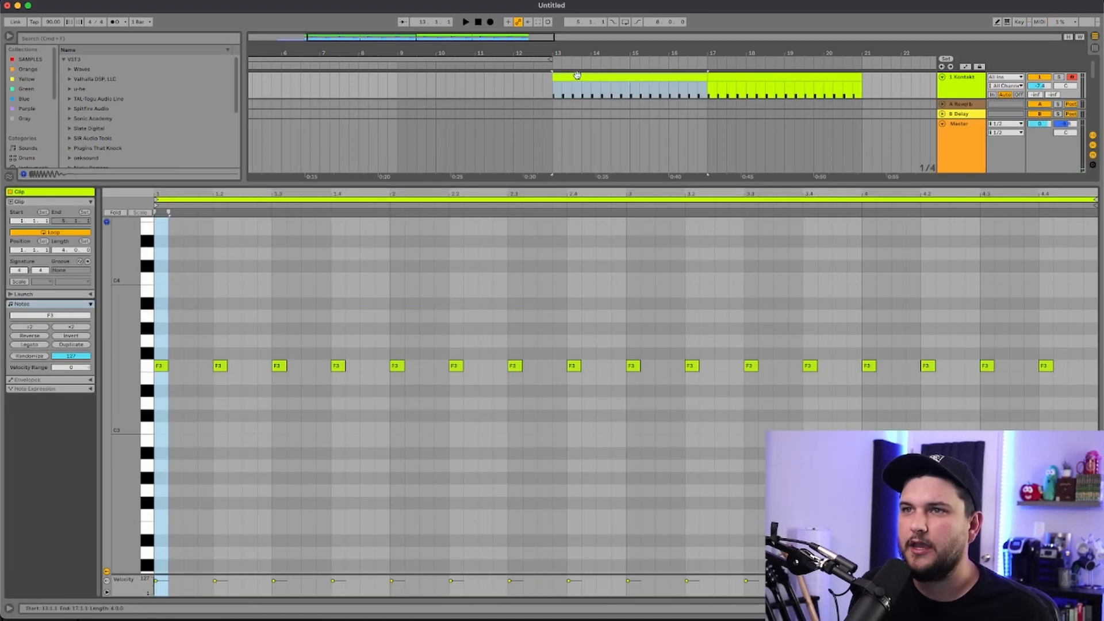
- Add an E4 note with velocity 70 on the first beat of the bar 13 Kontakt clip and play from just before it
{"action": "left_click", "coordinate": [192, 414]}
{"action": "double_click", "coordinate": [161, 490]}
{"action": "left_click_drag", "start_coordinate": [166, 497], "coordinate": [164, 229]}
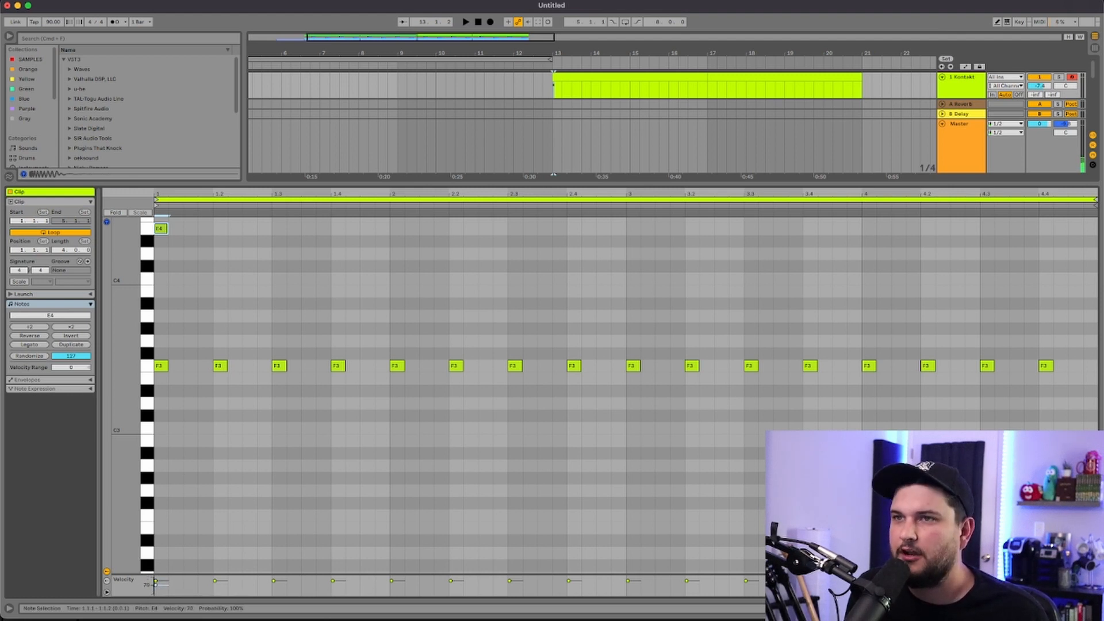
{"action": "left_click", "coordinate": [522, 125]}
{"action": "key", "text": "space"}
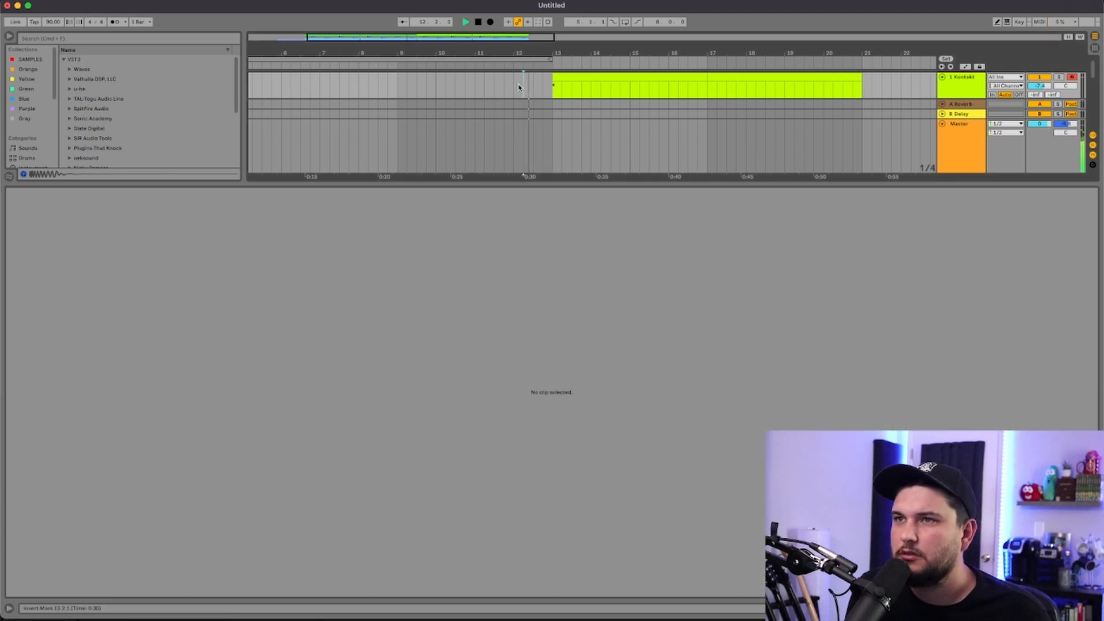
- Duplicate the updated Kontakt clip over bars 17 to 21 and show the Kontakt track's device chain
{"action": "left_click", "coordinate": [629, 76]}
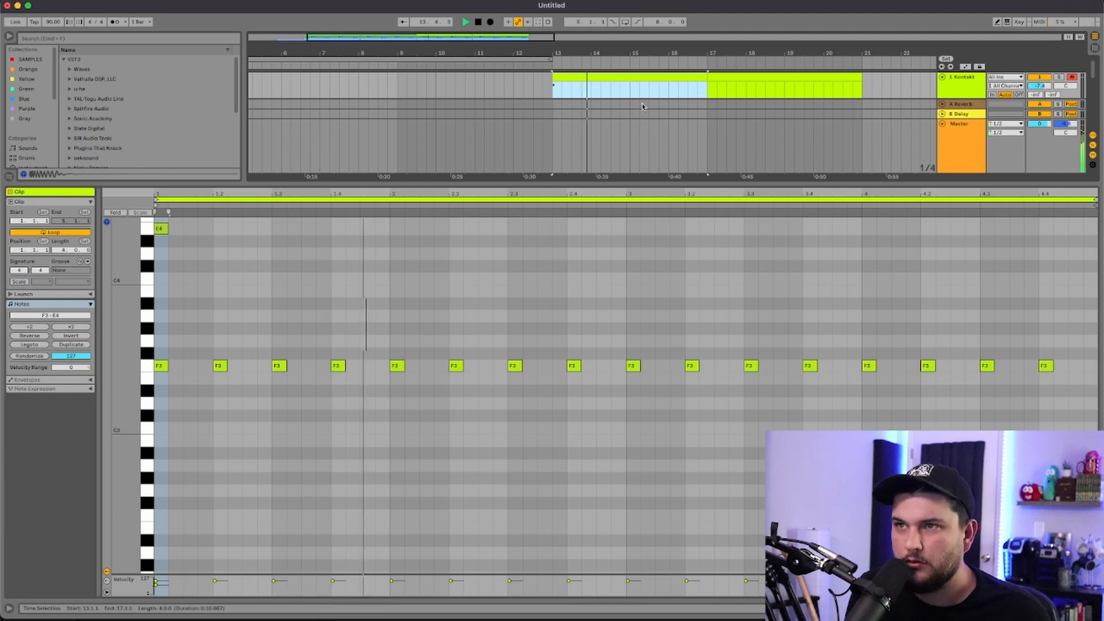
{"action": "key", "text": "super+d"}
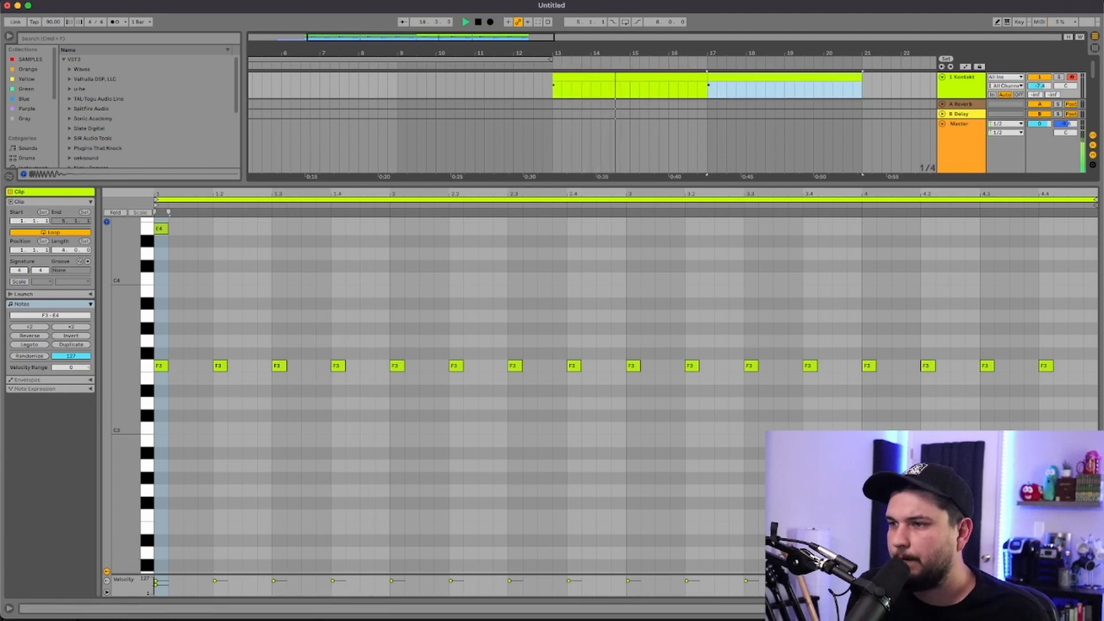
{"action": "key", "text": "super+alt+l"}
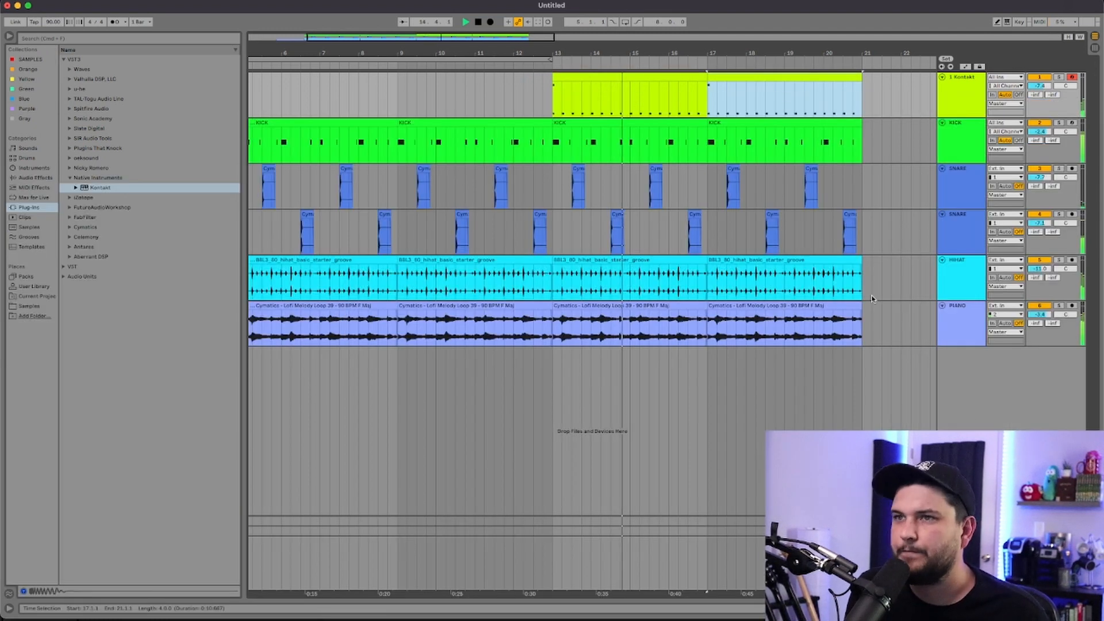
{"action": "left_click", "coordinate": [1037, 88]}
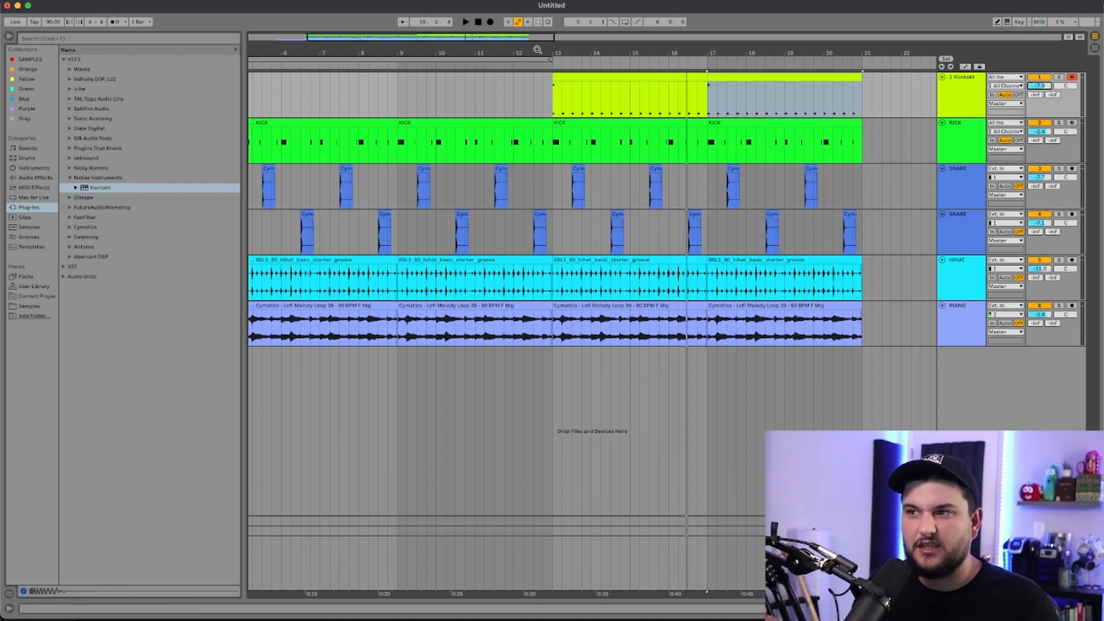
{"action": "left_click_drag", "start_coordinate": [414, 36], "coordinate": [439, 26]}
{"action": "double_click", "coordinate": [954, 95]}
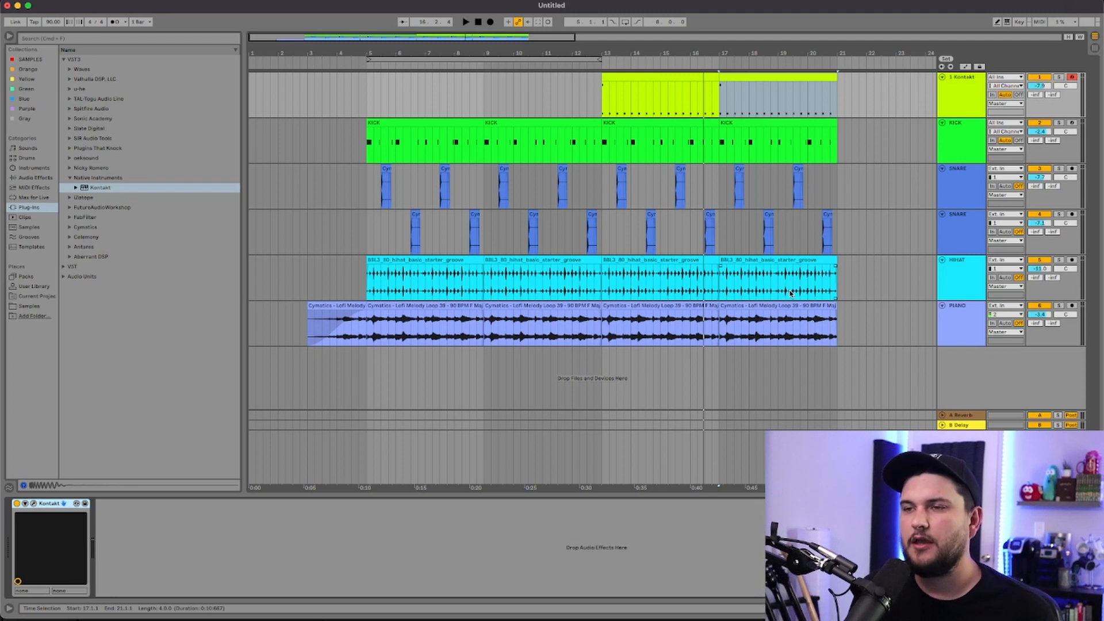
- Solo the PIANO track, play the melody from about bar 11.4, and turn the solo off again
{"action": "left_click", "coordinate": [566, 331]}
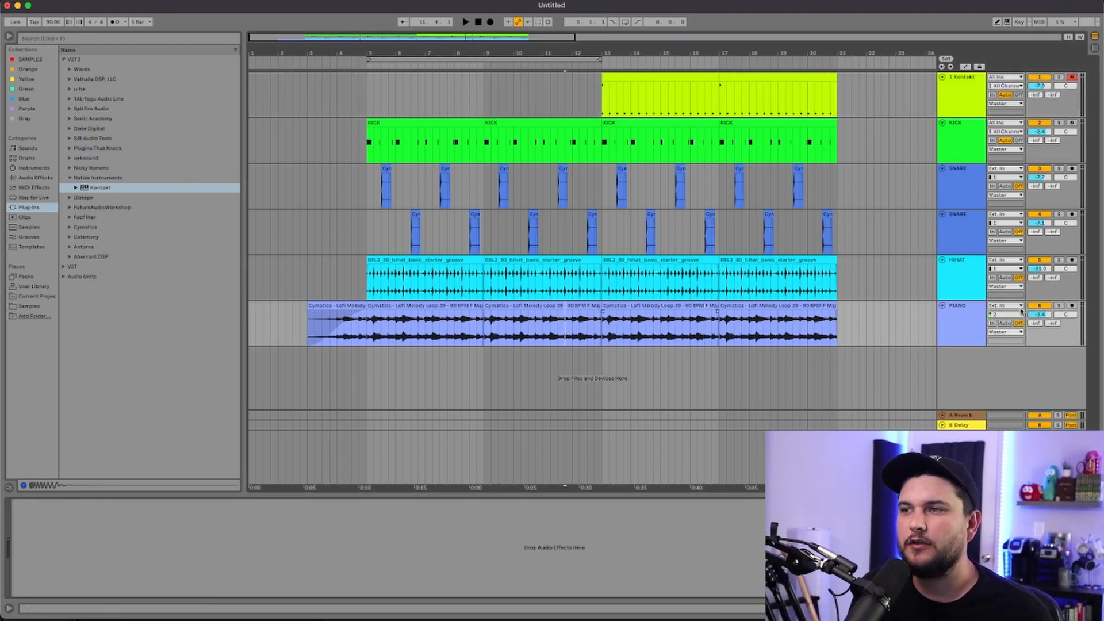
{"action": "left_click", "coordinate": [1060, 306]}
{"action": "key", "text": "space"}
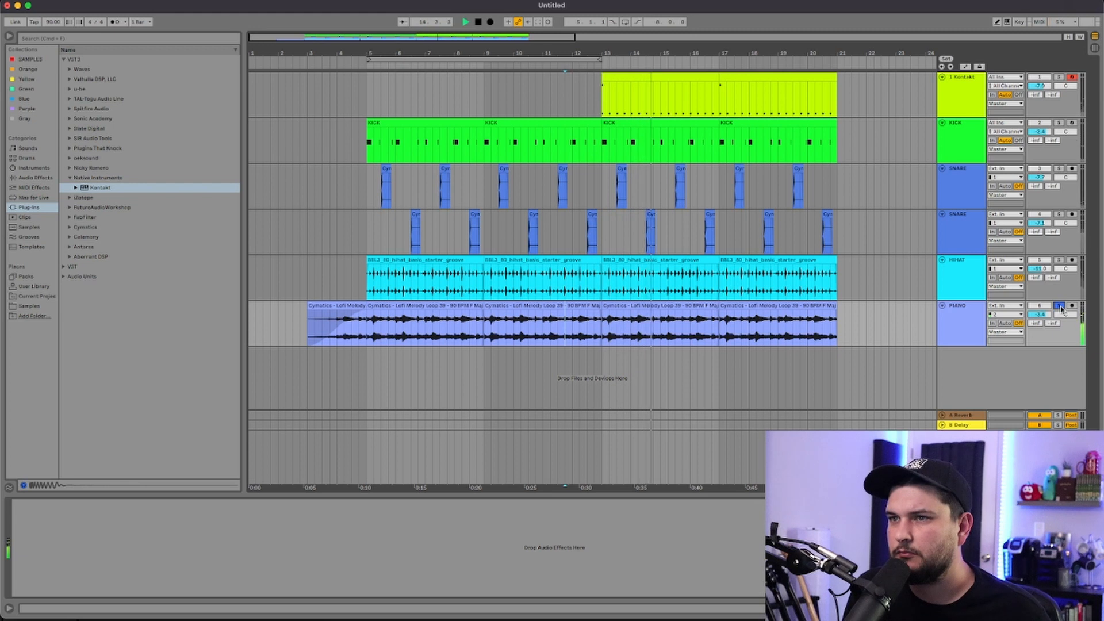
{"action": "left_click", "coordinate": [1059, 306]}
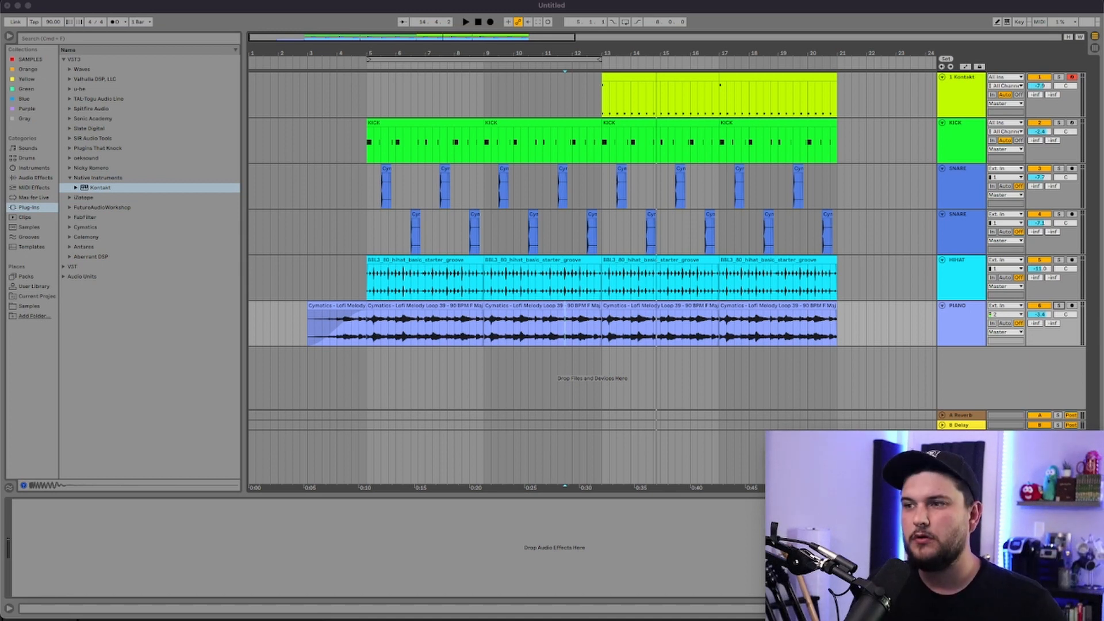
- Insert a MIDI track below PIANO and load Spitfire Audio's LABS instrument onto it
{"action": "left_click", "coordinate": [957, 332]}
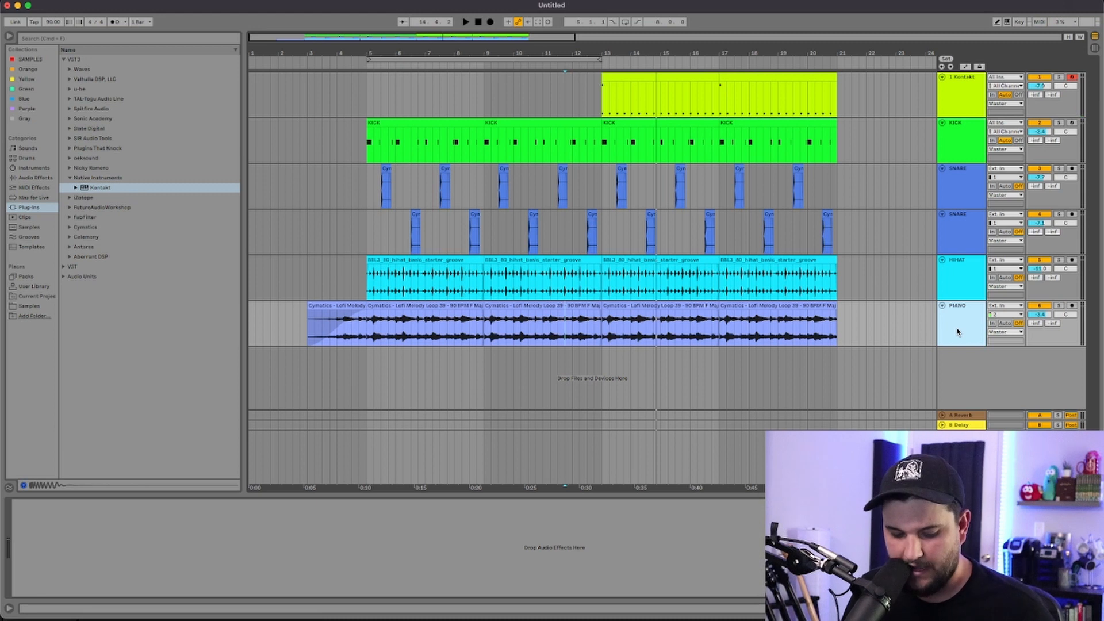
{"action": "key", "text": "super+shift+t"}
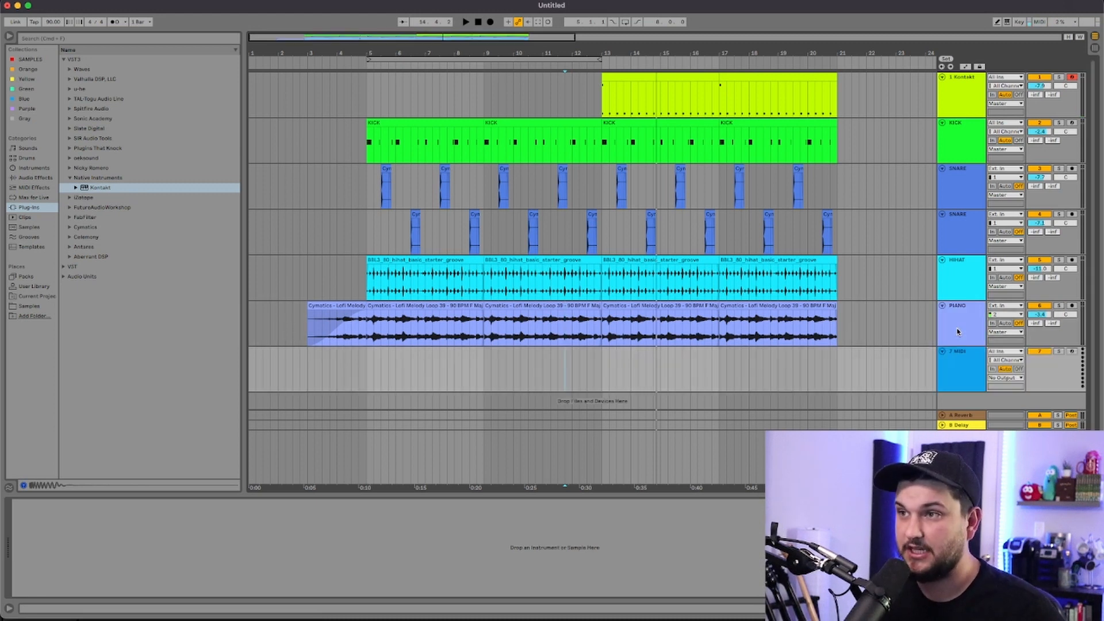
{"action": "left_click", "coordinate": [956, 375]}
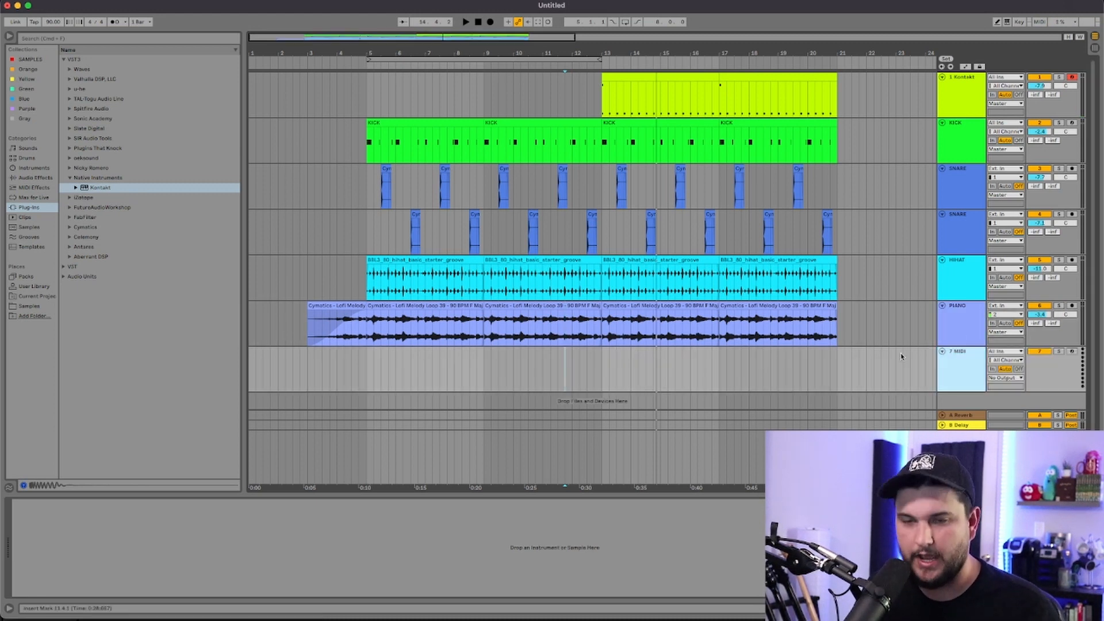
{"action": "left_click", "coordinate": [68, 109]}
{"action": "left_click_drag", "start_coordinate": [101, 119], "coordinate": [925, 378]}
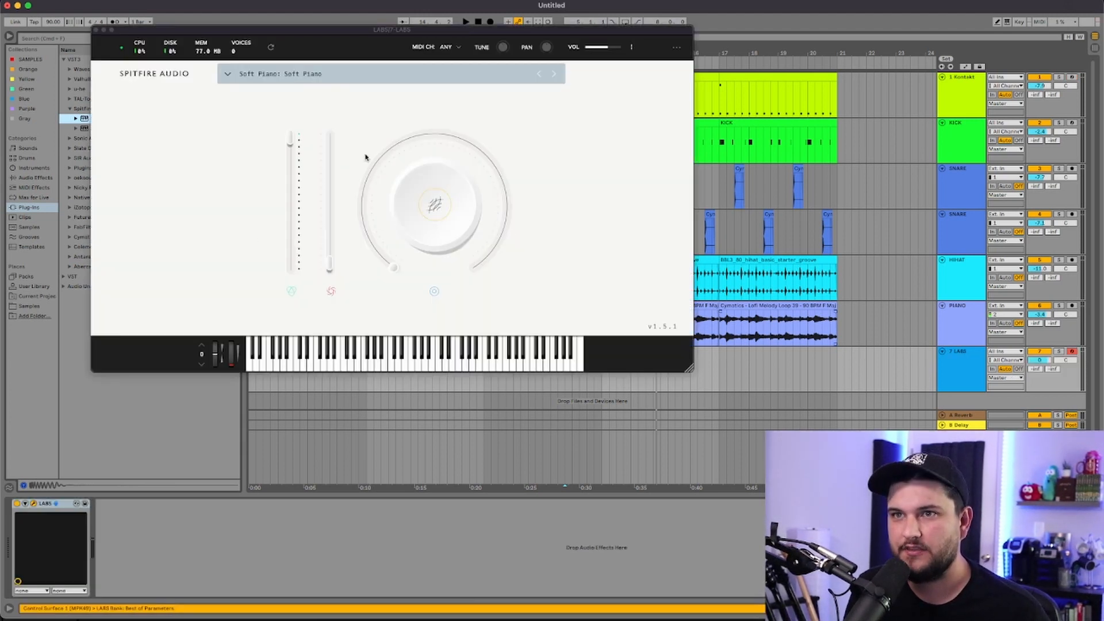
- Raise the LABS Soft Piano's large dial slightly past 58% and its second slider to about three quarters
{"action": "left_click_drag", "start_coordinate": [383, 269], "coordinate": [464, 126]}
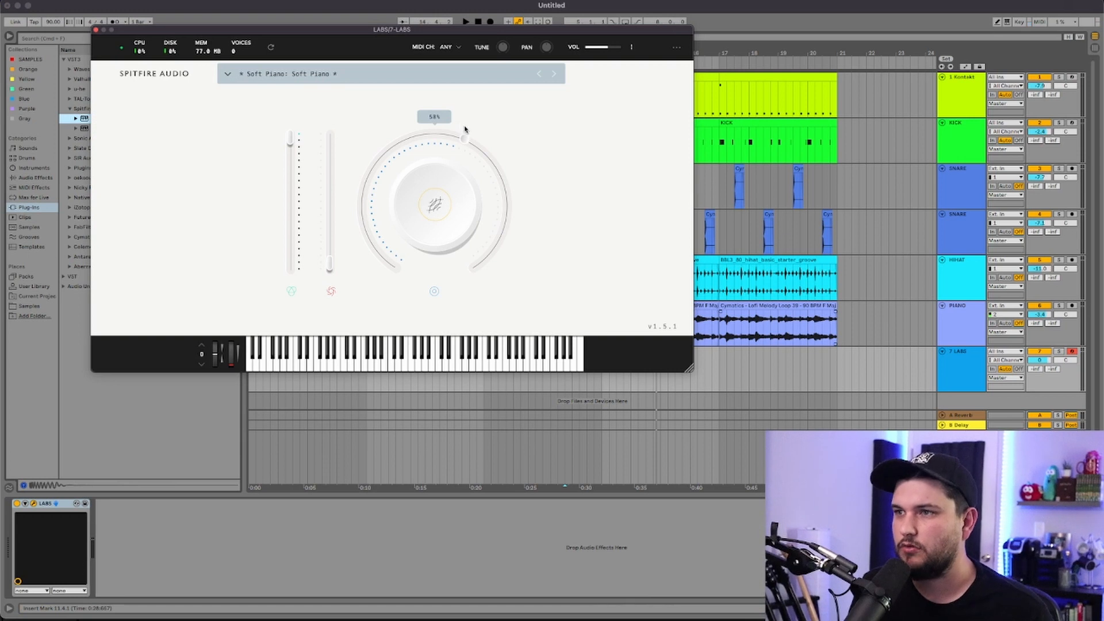
{"action": "left_click_drag", "start_coordinate": [331, 266], "coordinate": [325, 170]}
{"action": "left_click_drag", "start_coordinate": [465, 139], "coordinate": [473, 143]}
{"action": "left_click_drag", "start_coordinate": [331, 171], "coordinate": [330, 165]}
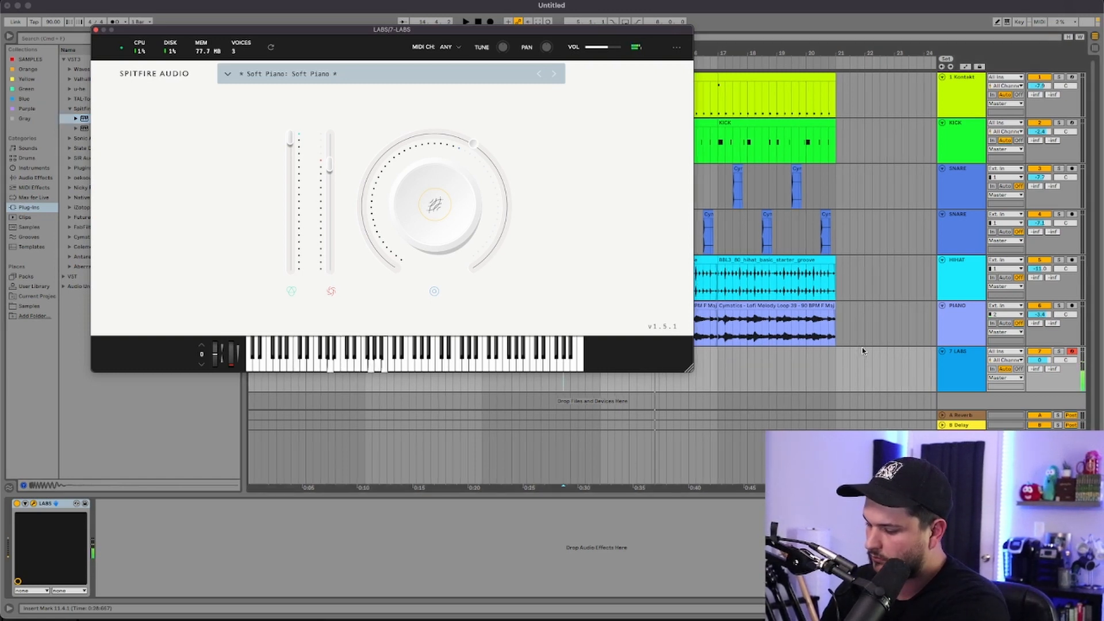
- Hide the LABS window and play the beat from bar 3.2 to rehearse a piano part over it
{"action": "left_click", "coordinate": [829, 360]}
{"action": "key", "text": "super+alt+p"}
{"action": "left_click", "coordinate": [364, 368]}
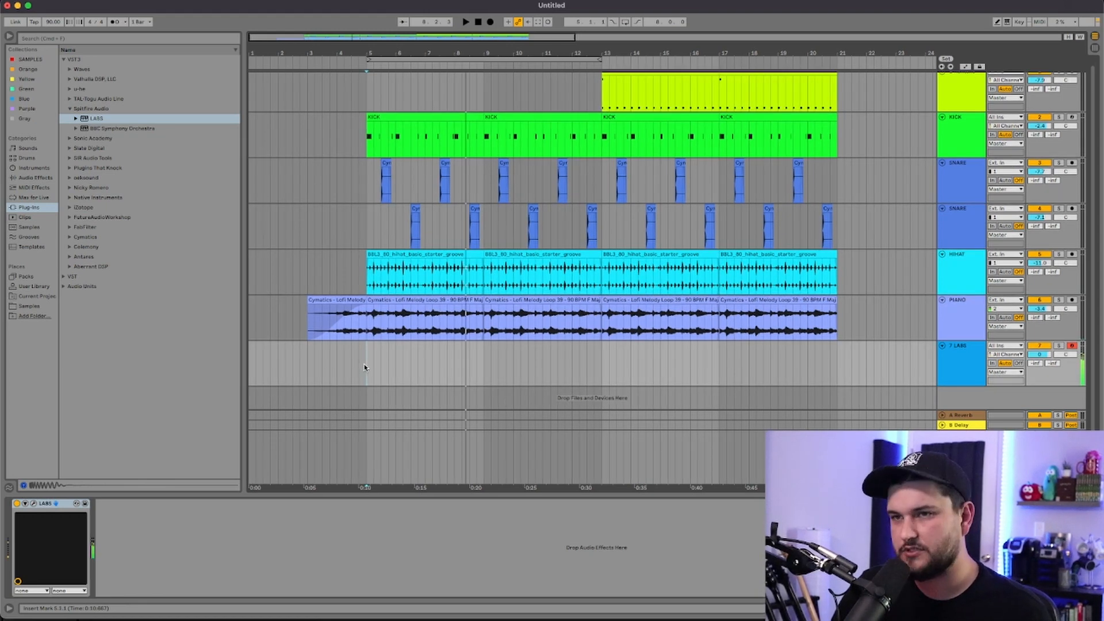
{"action": "scroll", "coordinate": [364, 367], "scroll_direction": "right", "scroll_amount": 5}
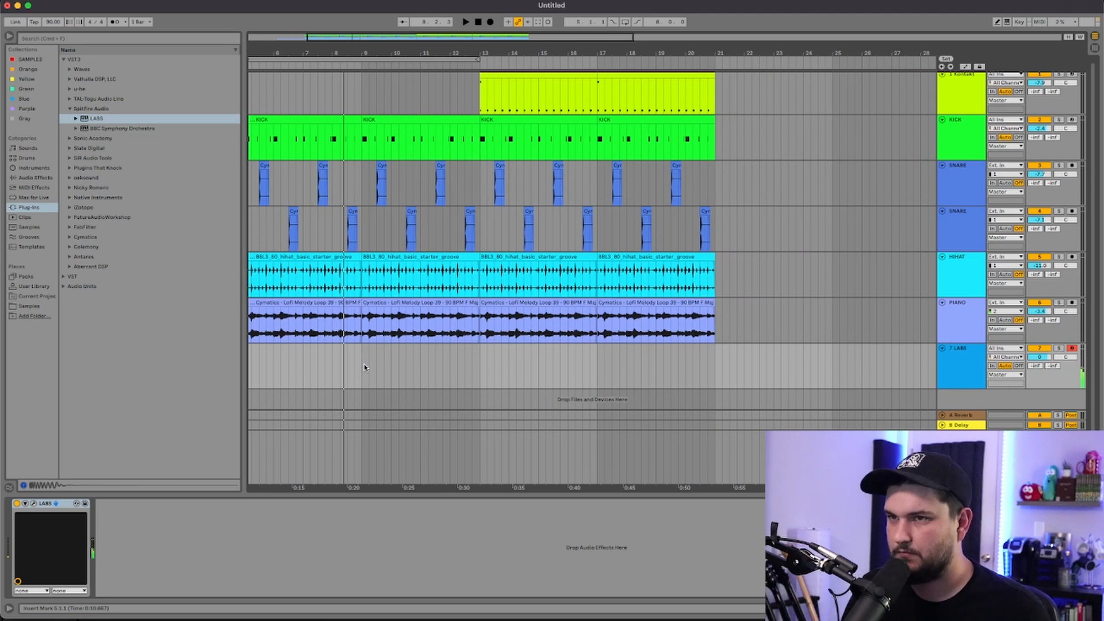
{"action": "scroll", "coordinate": [374, 367], "scroll_direction": "left", "scroll_amount": 10}
{"action": "left_click", "coordinate": [321, 370]}
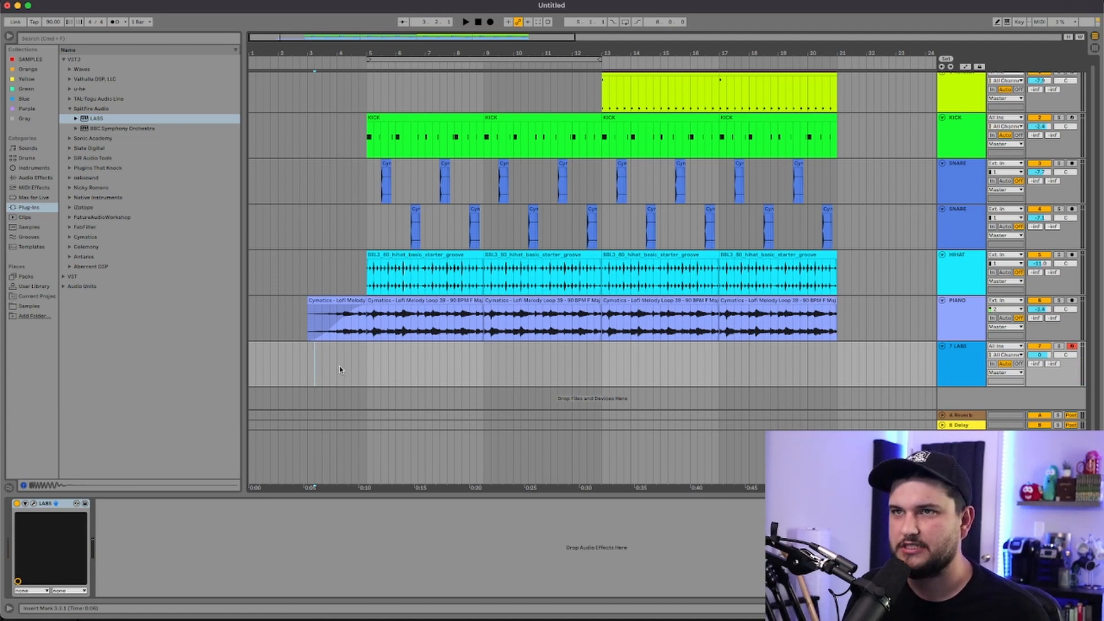
{"action": "key", "text": "space"}
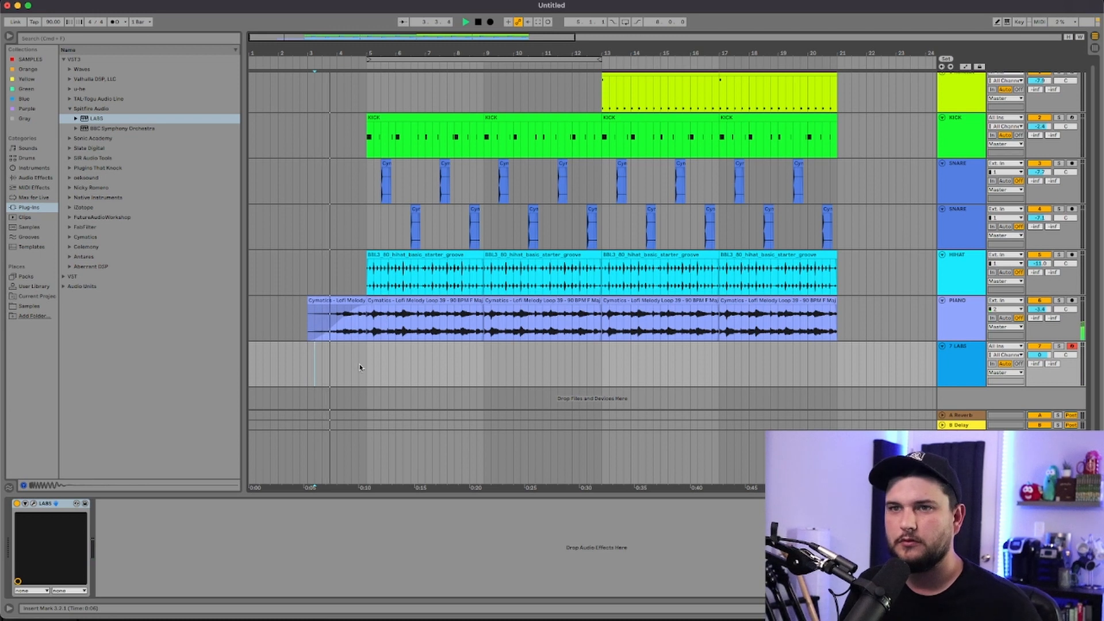
- Turn on the metronome and record a Soft Piano part on the LABS track from bar 4 to just past bar 13
{"action": "left_click", "coordinate": [115, 21]}
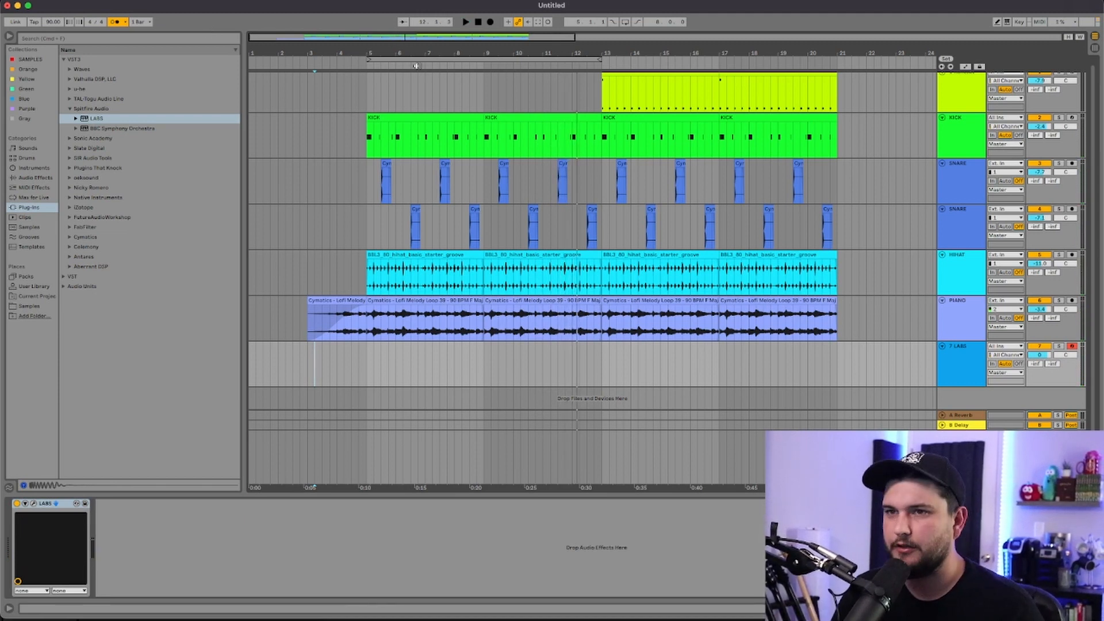
{"action": "left_click", "coordinate": [351, 364]}
{"action": "left_click", "coordinate": [338, 361]}
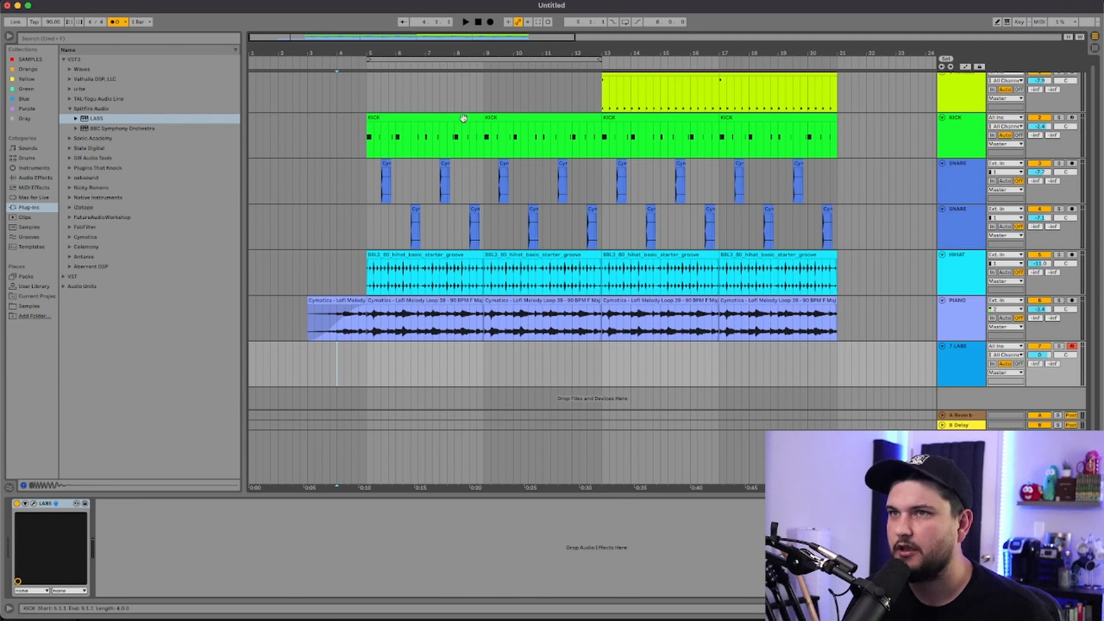
{"action": "left_click", "coordinate": [490, 23]}
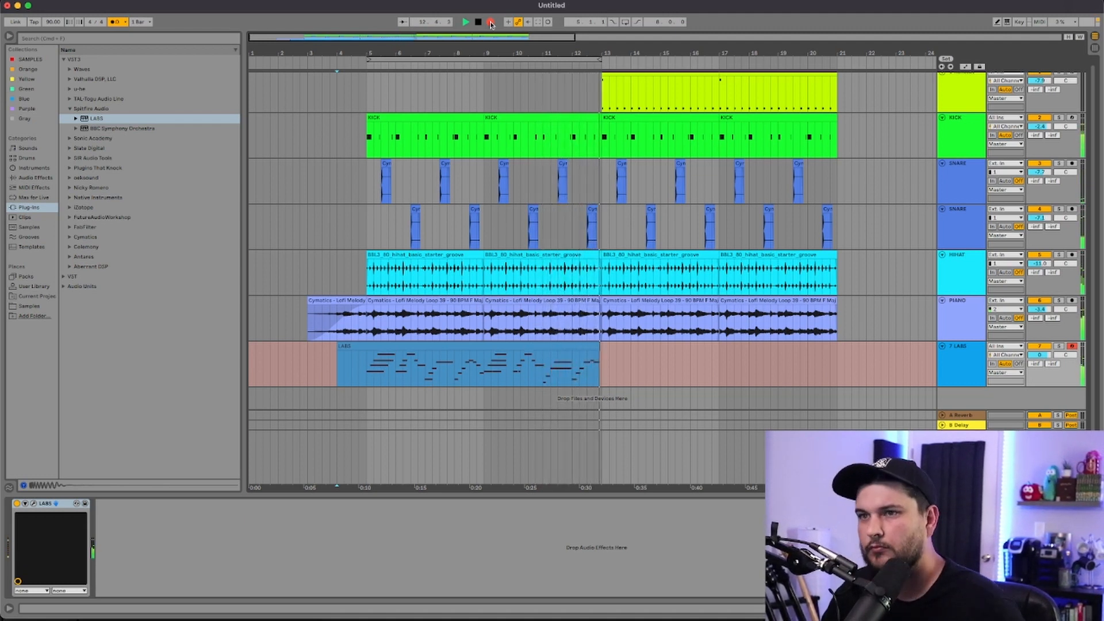
{"action": "key", "text": "space"}
- Trim the recorded LABS clip so it starts at bar 5 and ends at bar 13
{"action": "left_click_drag", "start_coordinate": [335, 348], "coordinate": [366, 344]}
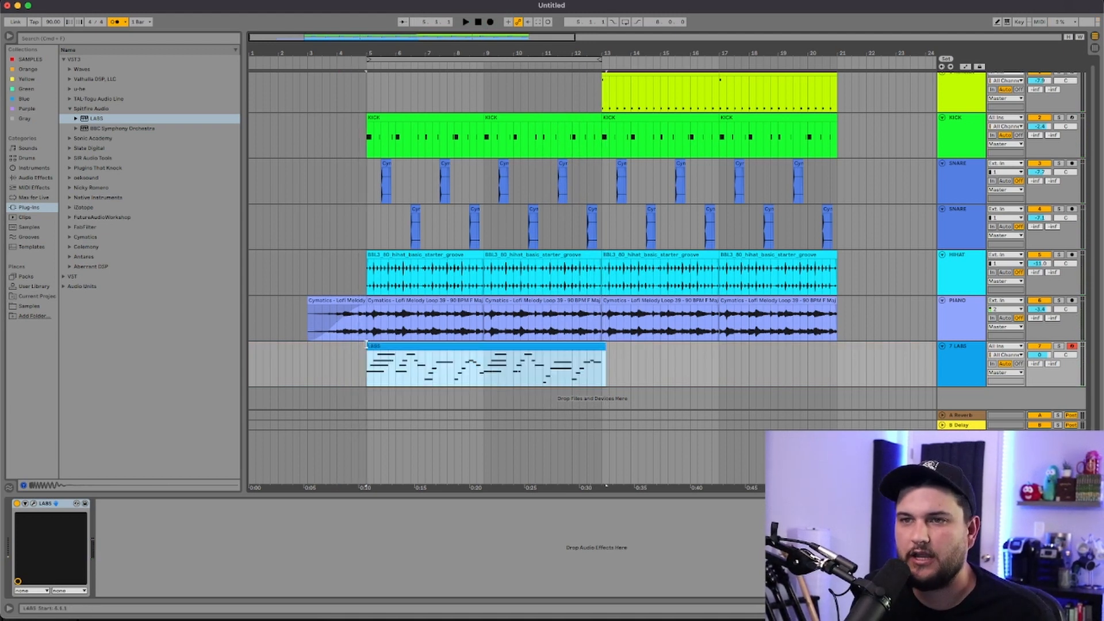
{"action": "left_click_drag", "start_coordinate": [603, 347], "coordinate": [601, 346]}
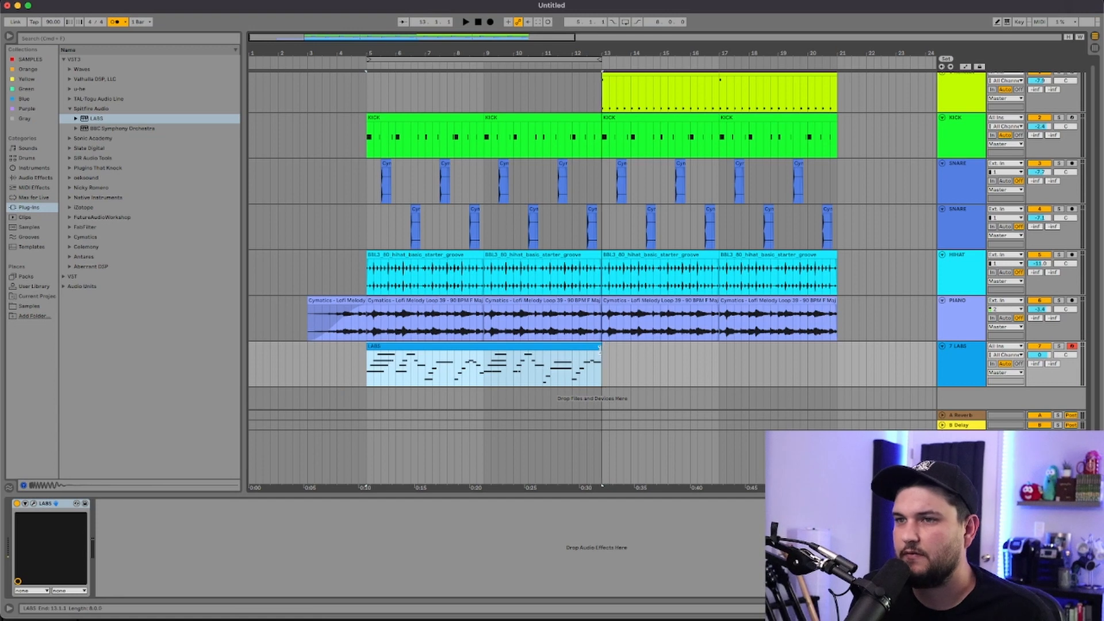
{"action": "left_click", "coordinate": [617, 365]}
- Open the LABS clip's notes, play its beginning, and quantize all the notes to the grid
{"action": "double_click", "coordinate": [520, 347]}
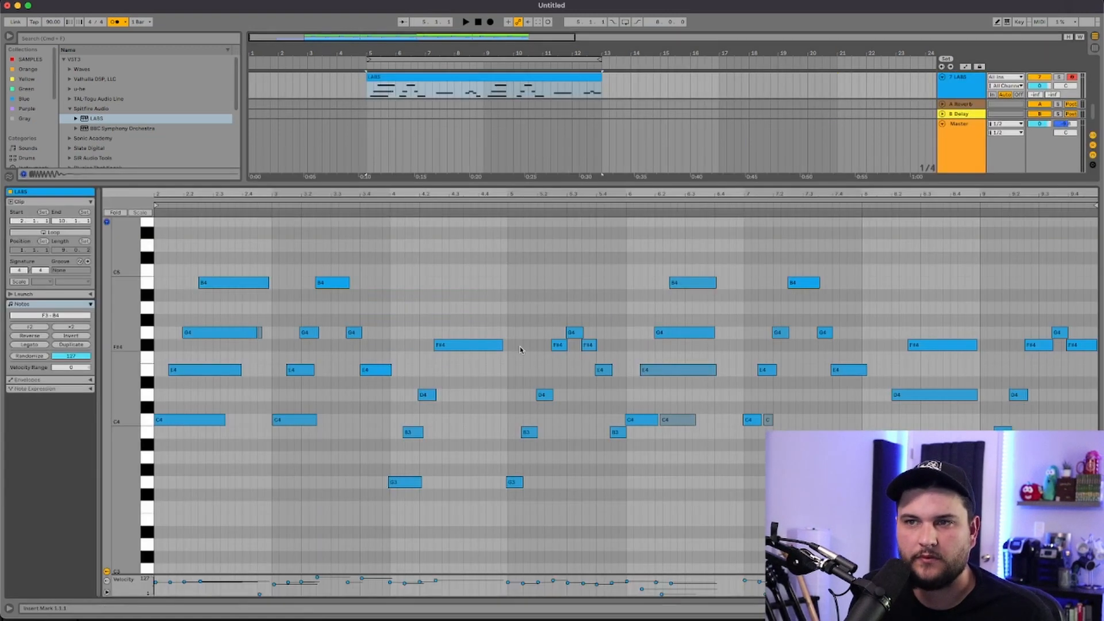
{"action": "key", "text": "space"}
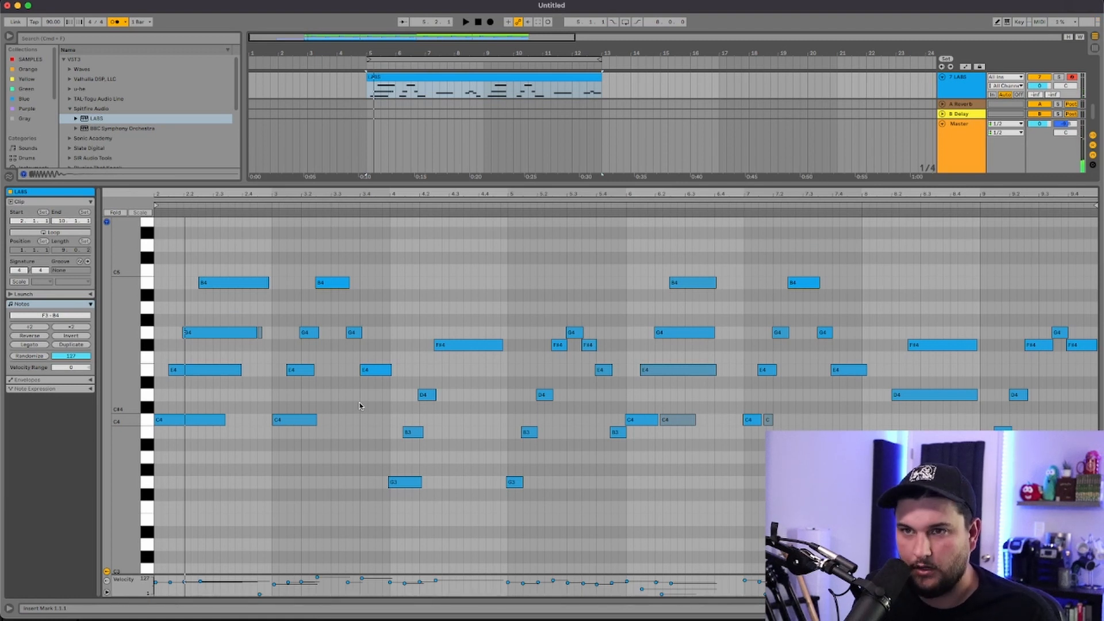
{"action": "left_click", "coordinate": [359, 406]}
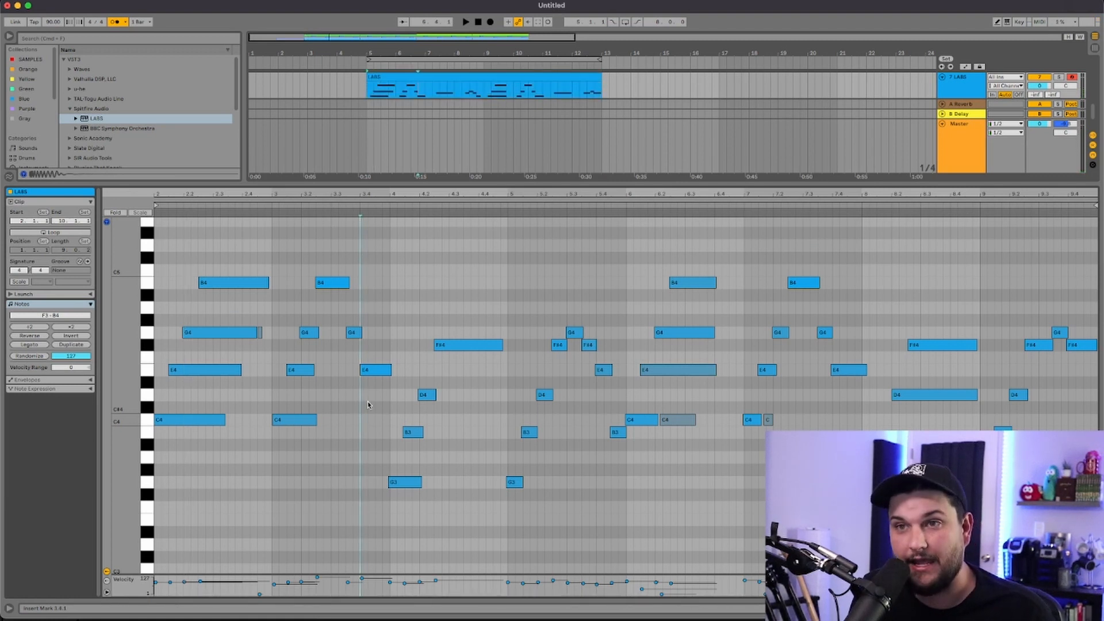
{"action": "key", "text": "super+a"}
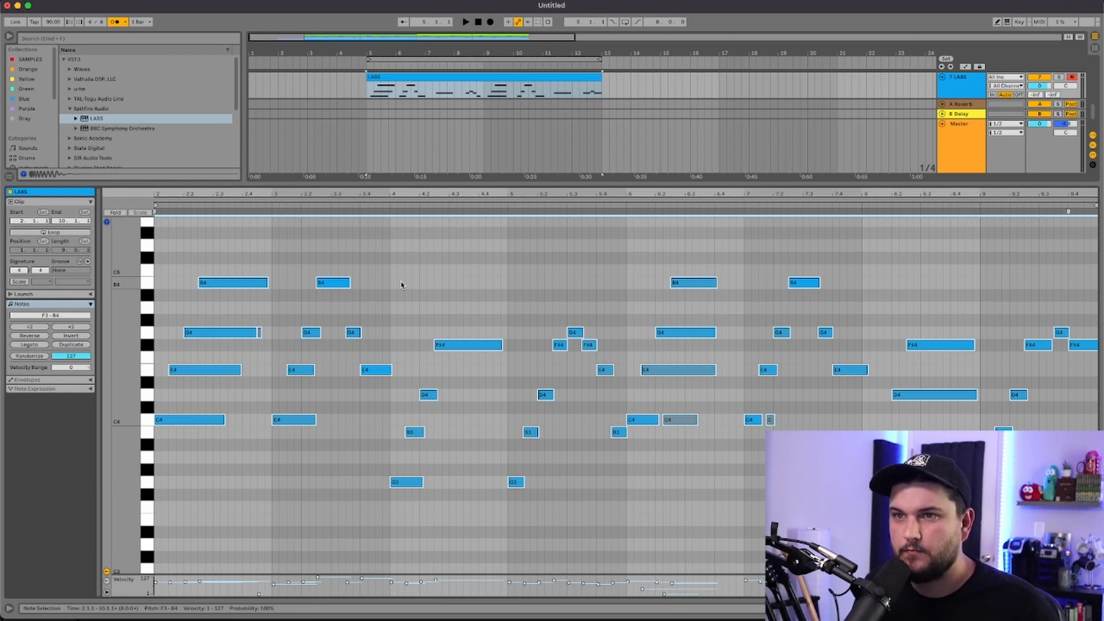
- Play through the LABS clip and delete its faint stray notes: the short G4 in bar 2 and the extra C4s in bars 6 and 7
{"action": "left_click_drag", "start_coordinate": [237, 195], "coordinate": [354, 195]}
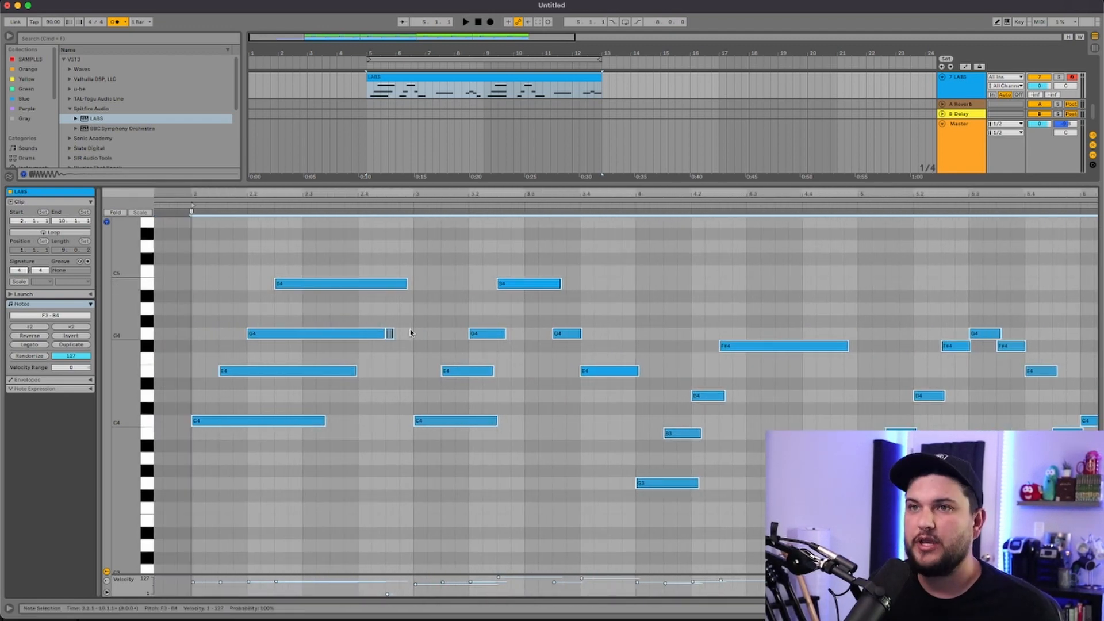
{"action": "left_click", "coordinate": [390, 333]}
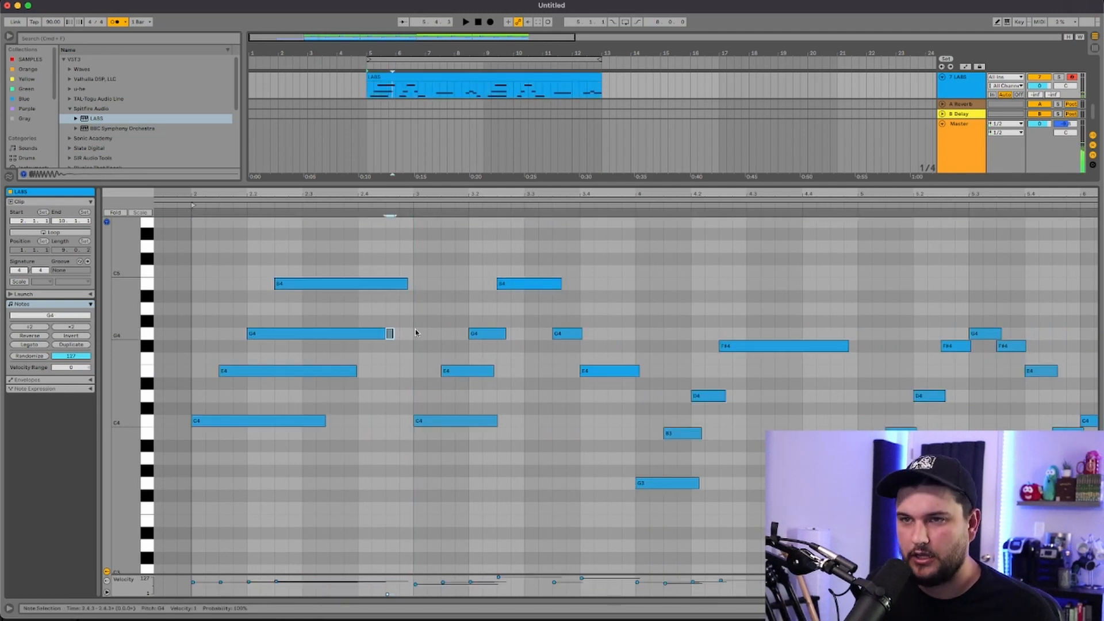
{"action": "key", "text": "Delete"}
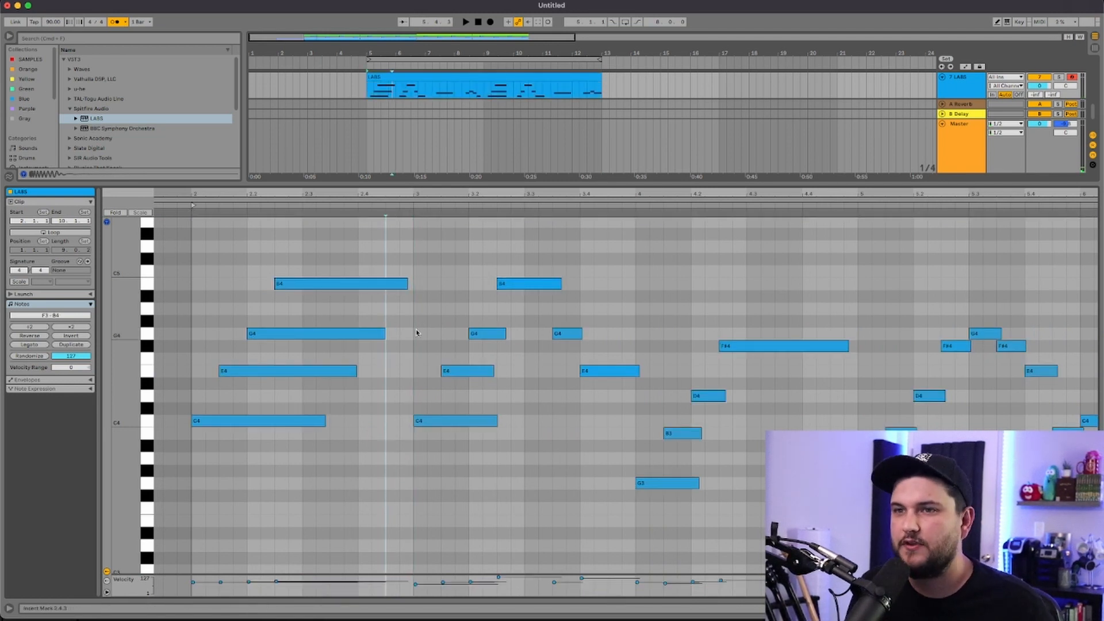
{"action": "key", "text": "space"}
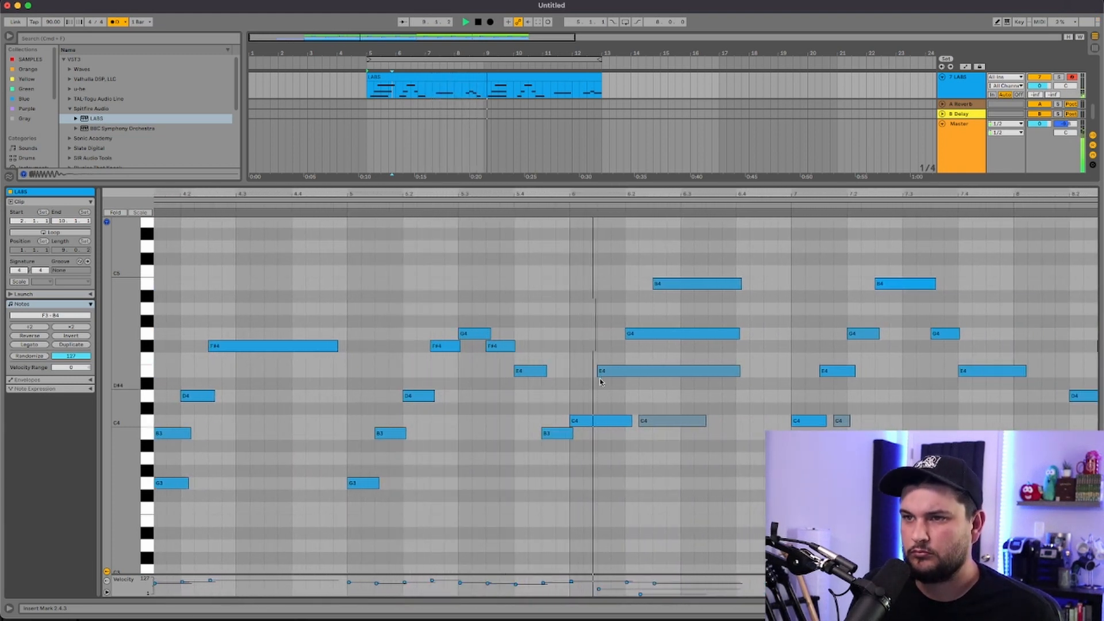
{"action": "left_click", "coordinate": [660, 420]}
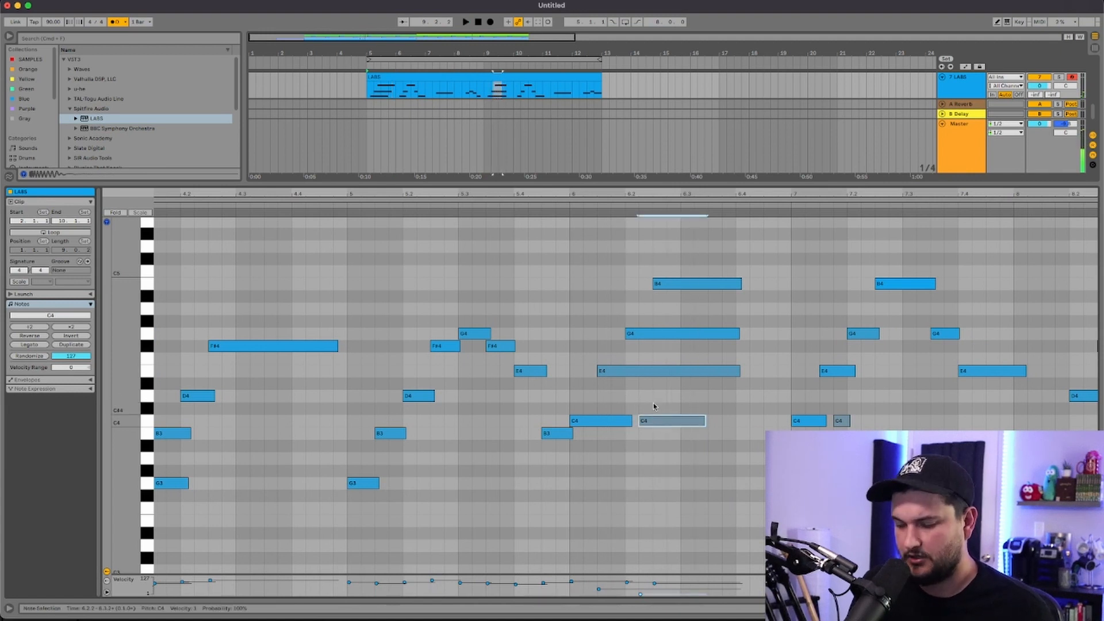
{"action": "key", "text": "Delete"}
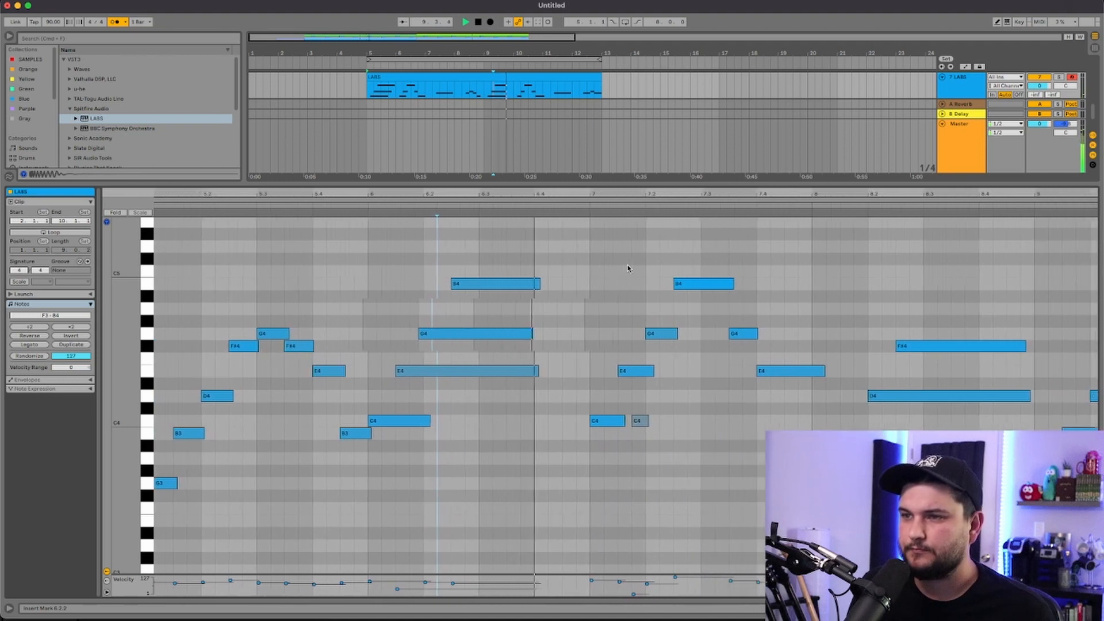
{"action": "left_click", "coordinate": [609, 412]}
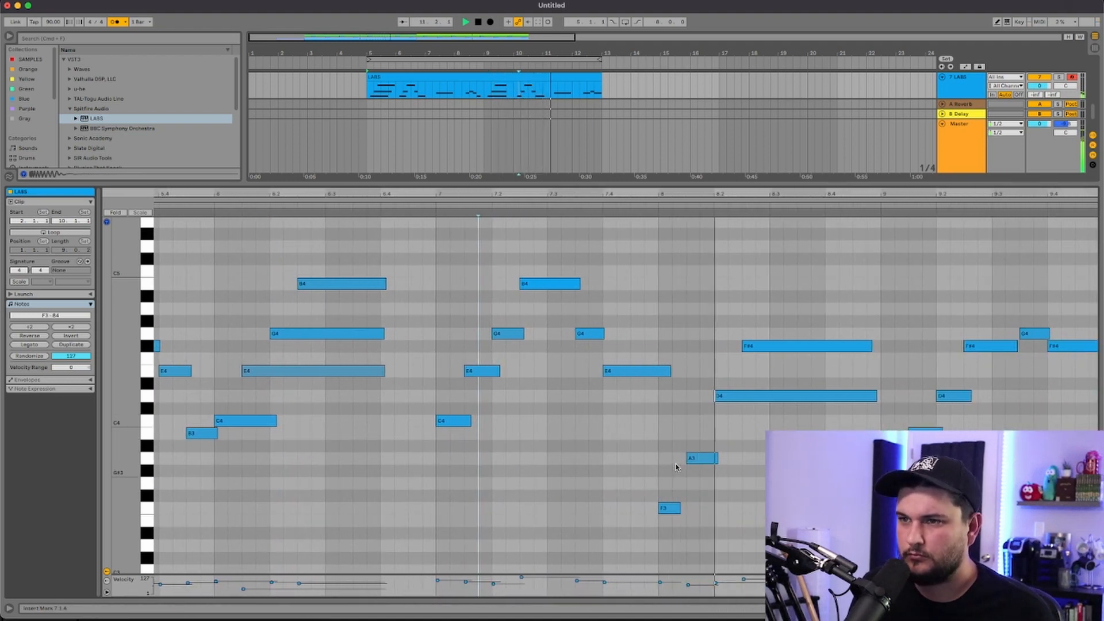
- Raise the F3 note at the start of clip bar 8 to G3 and the A3 after it to B3
{"action": "left_click", "coordinate": [685, 463]}
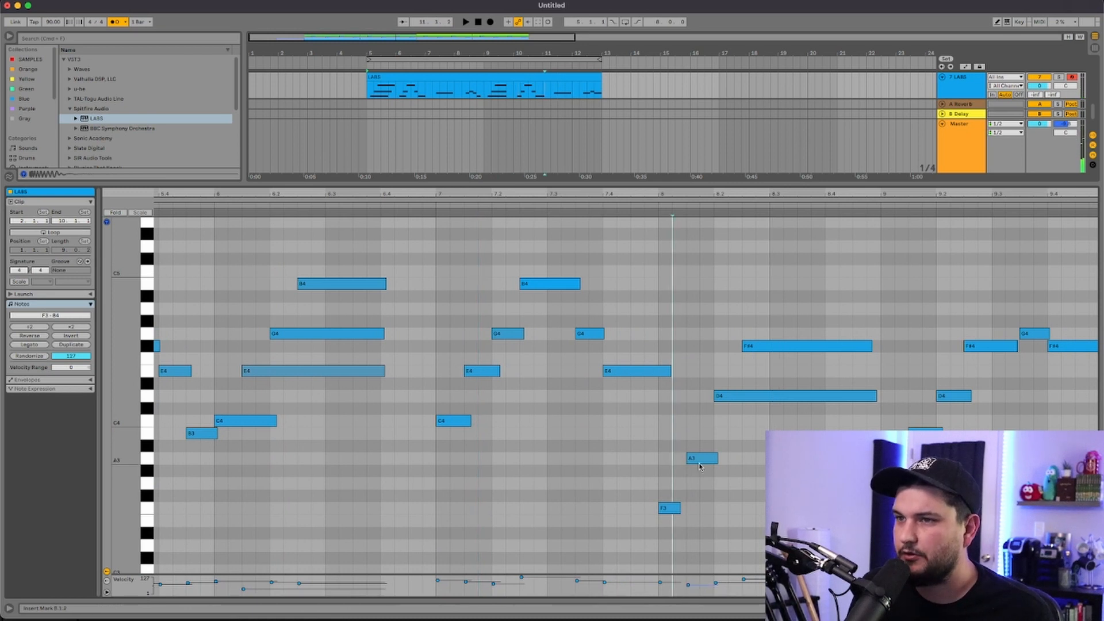
{"action": "left_click_drag", "start_coordinate": [669, 511], "coordinate": [673, 497]}
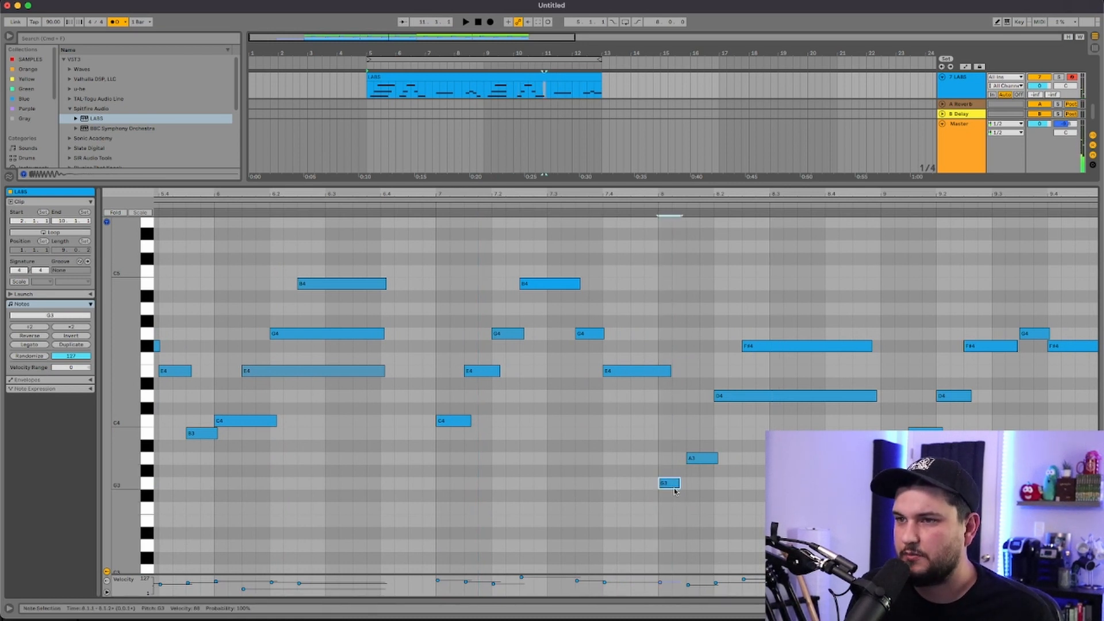
{"action": "left_click", "coordinate": [681, 477]}
{"action": "left_click_drag", "start_coordinate": [702, 462], "coordinate": [703, 436]}
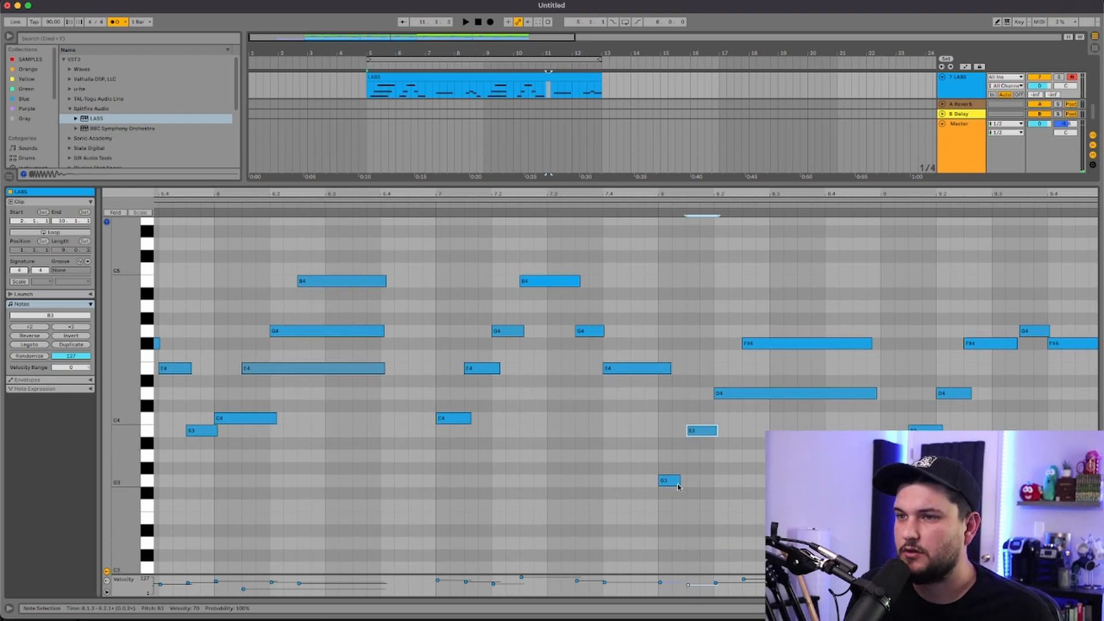
- Lengthen bar 8's G3 note to just past 8.2 and its B3 to about 8.2.3, and play the passage
{"action": "left_click_drag", "start_coordinate": [677, 481], "coordinate": [718, 480]}
{"action": "left_click_drag", "start_coordinate": [716, 433], "coordinate": [746, 432]}
{"action": "left_click", "coordinate": [422, 208]}
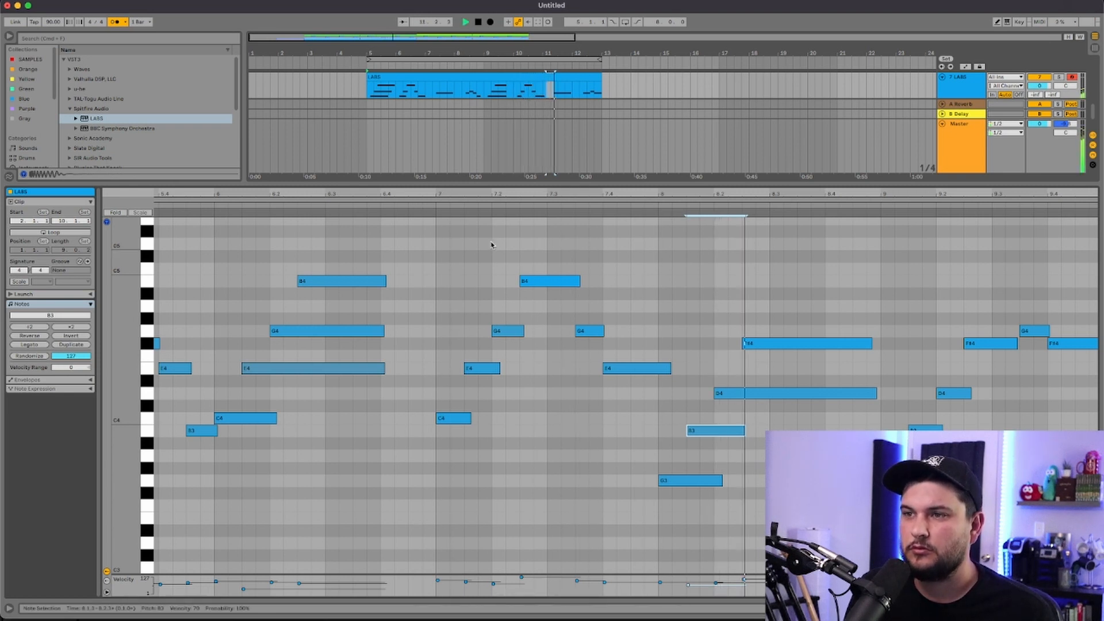
{"action": "left_click", "coordinate": [676, 295]}
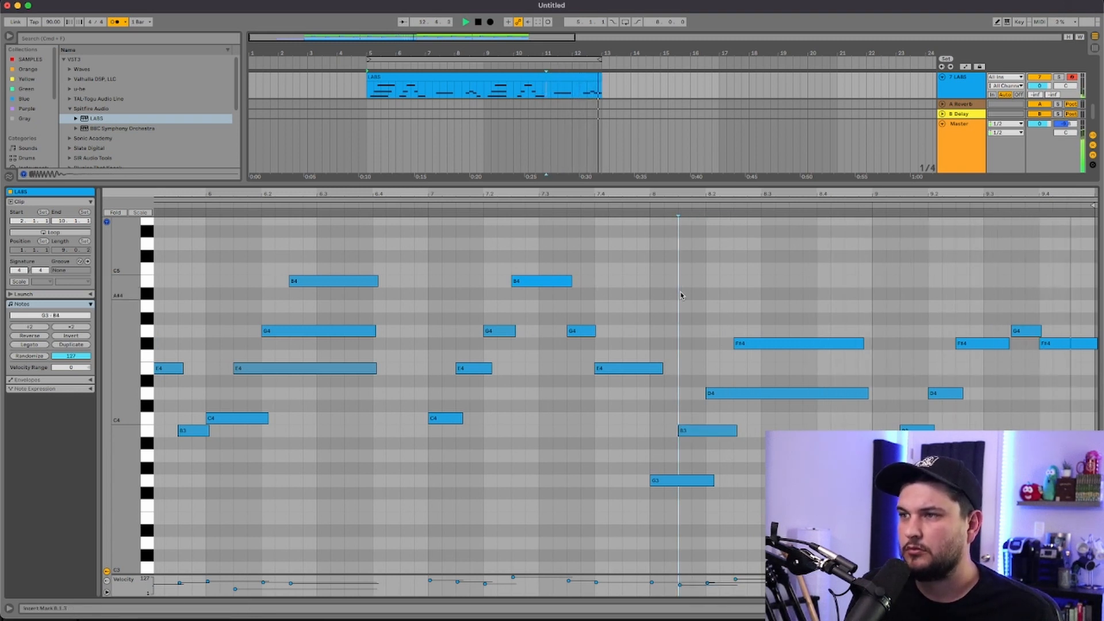
{"action": "scroll", "coordinate": [638, 274], "scroll_direction": "left", "scroll_amount": 15}
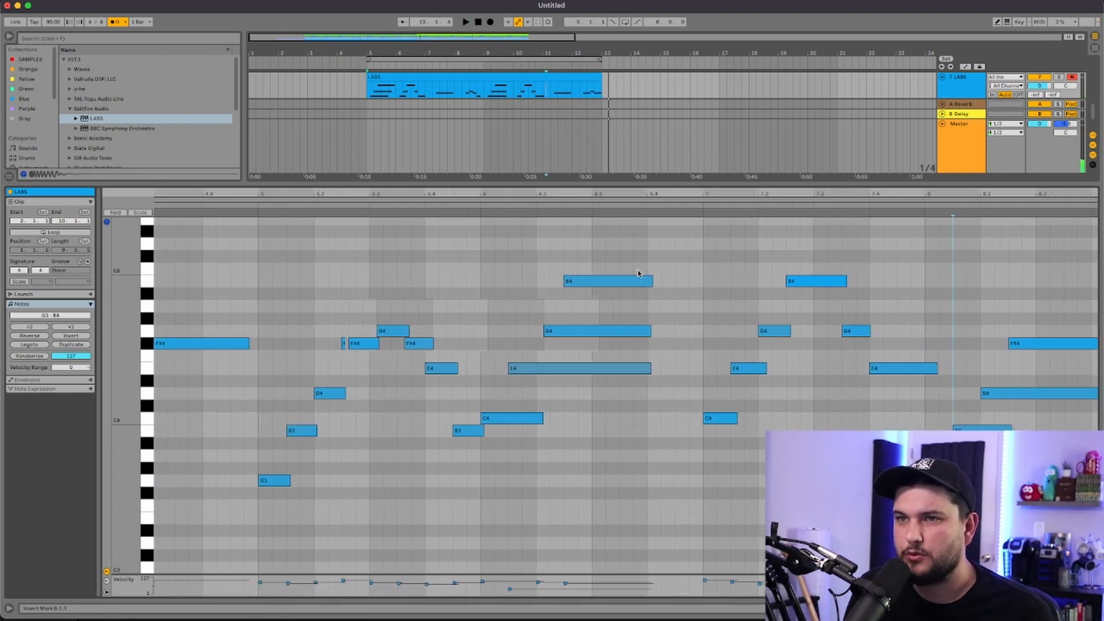
- Turn the B4 in clip bar 7 into a short B4–C5–B4 run with a sixteenth-long C5 at 7.3, and play the passage
{"action": "scroll", "coordinate": [638, 274], "scroll_direction": "right", "scroll_amount": 7}
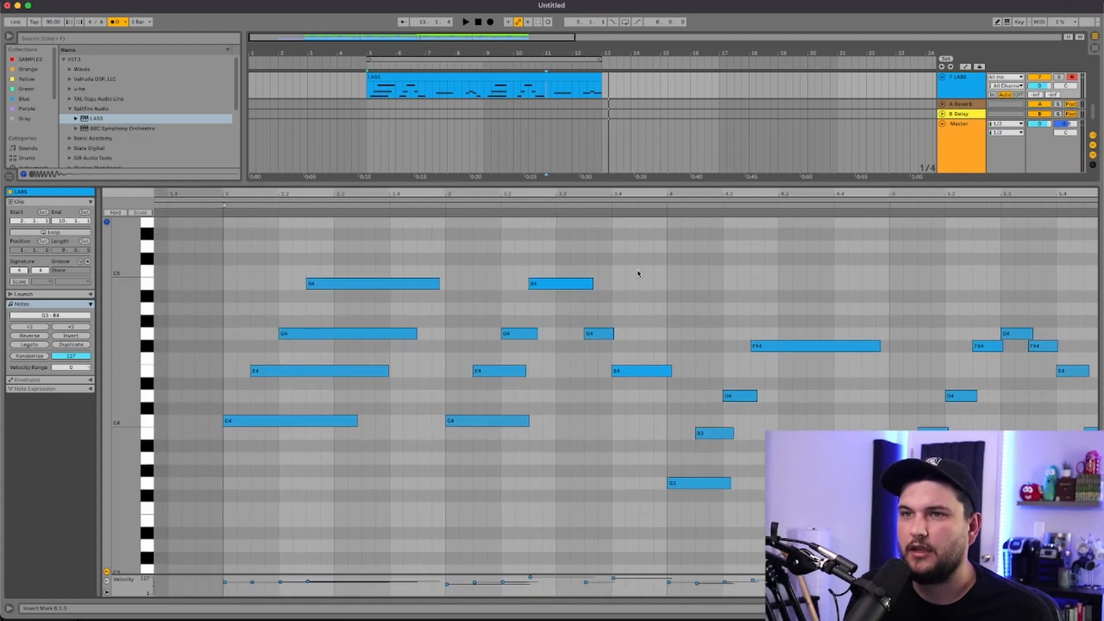
{"action": "scroll", "coordinate": [498, 277], "scroll_direction": "left", "scroll_amount": 5}
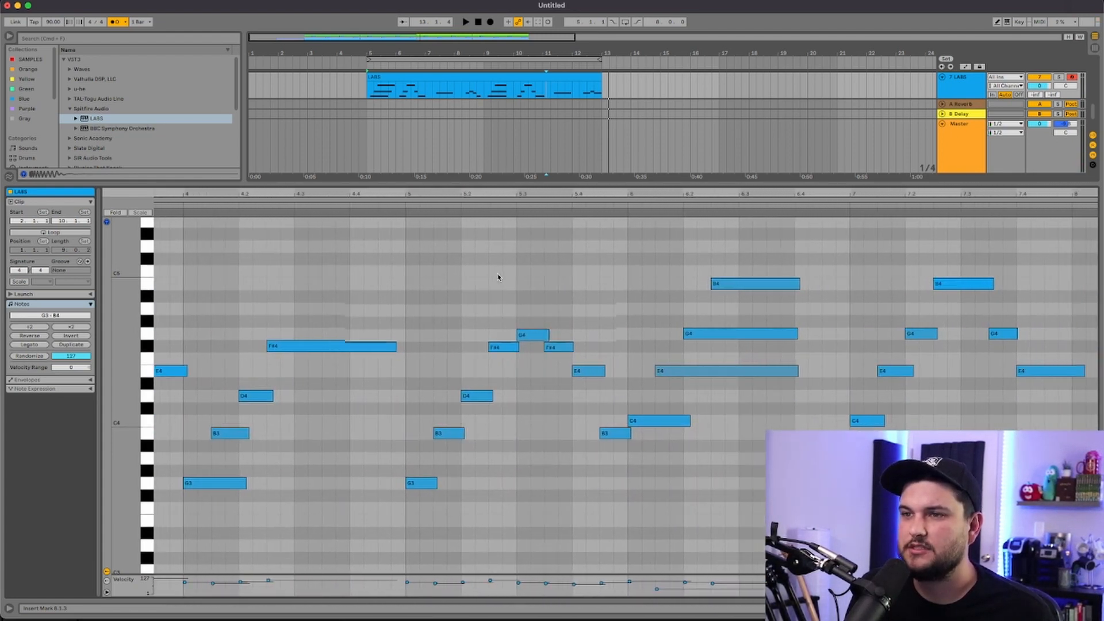
{"action": "scroll", "coordinate": [498, 277], "scroll_direction": "right", "scroll_amount": 7}
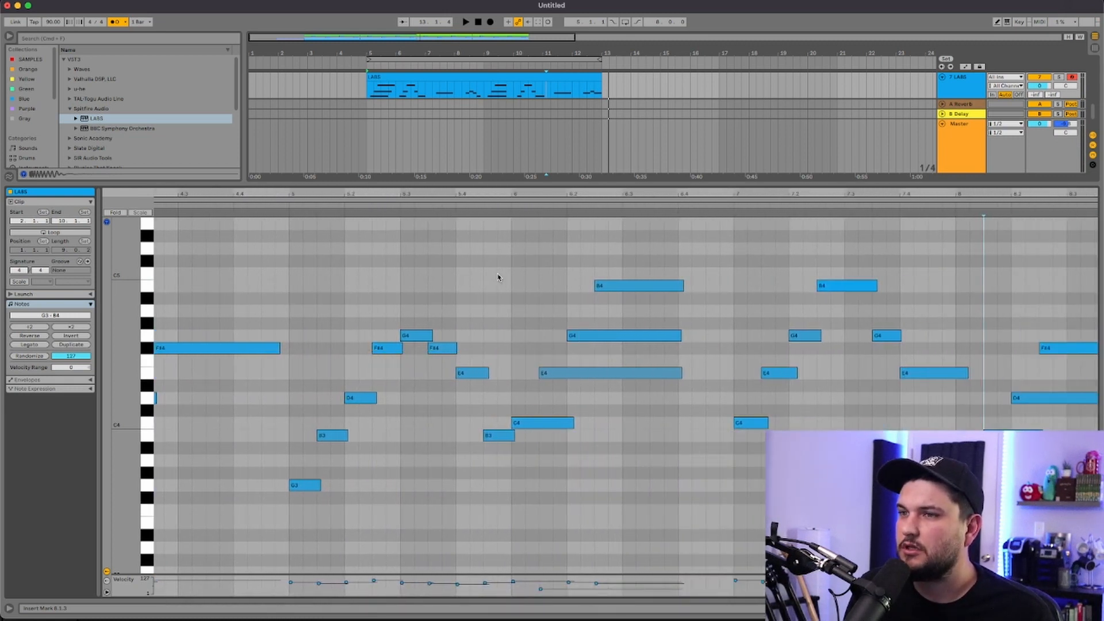
{"action": "scroll", "coordinate": [498, 277], "scroll_direction": "right", "scroll_amount": 3}
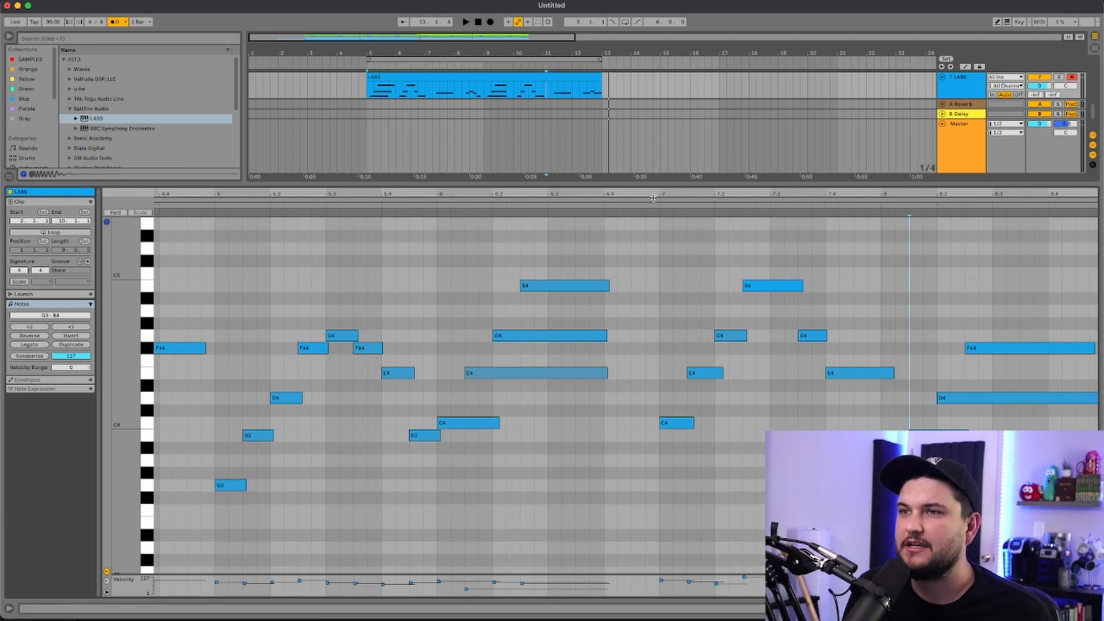
{"action": "left_click", "coordinate": [356, 206]}
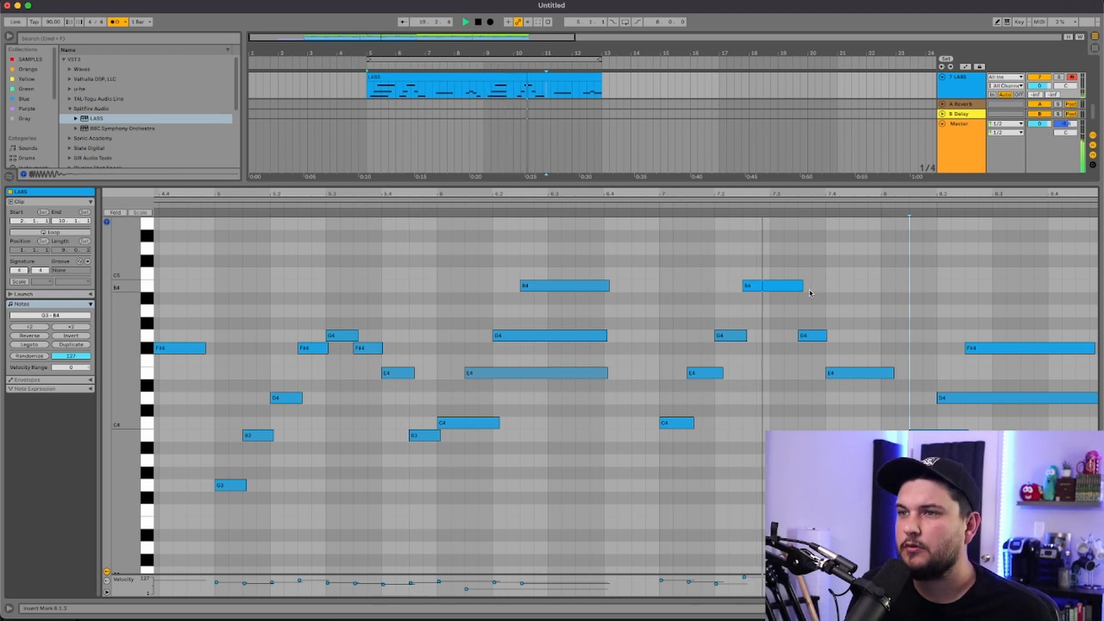
{"action": "left_click", "coordinate": [801, 286]}
{"action": "mouse_move", "coordinate": [801, 286]}
{"action": "left_mouse_down"}
{"action": "mouse_move", "coordinate": [760, 285]}
{"action": "mouse_move", "coordinate": [782, 268]}
{"action": "mouse_move", "coordinate": [801, 285]}
{"action": "left_mouse_up"}
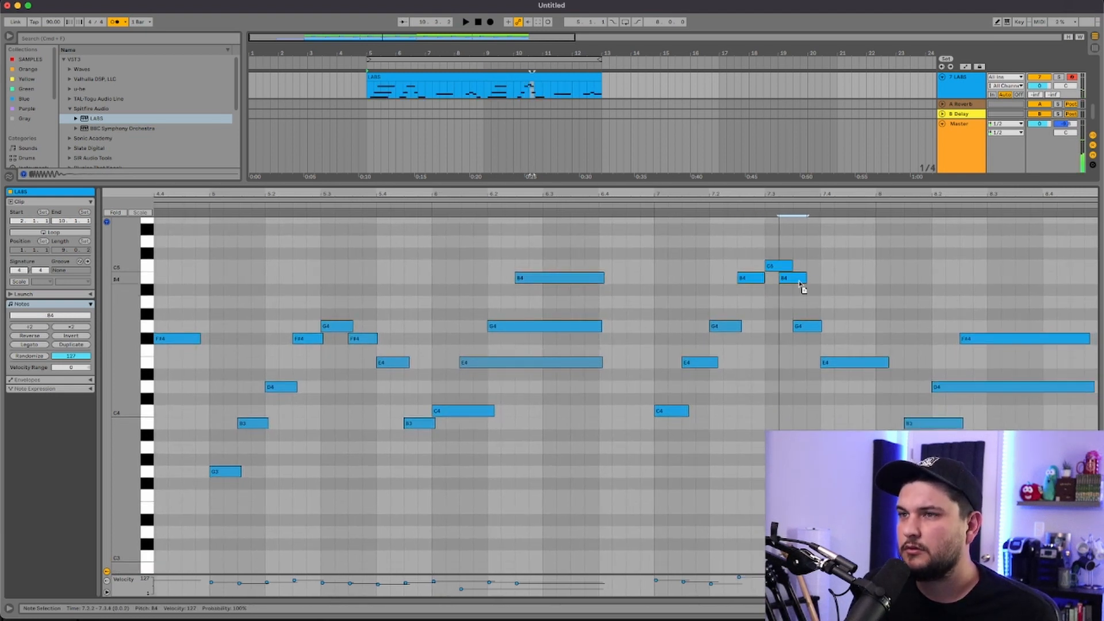
{"action": "left_click", "coordinate": [790, 266]}
{"action": "left_click", "coordinate": [682, 204]}
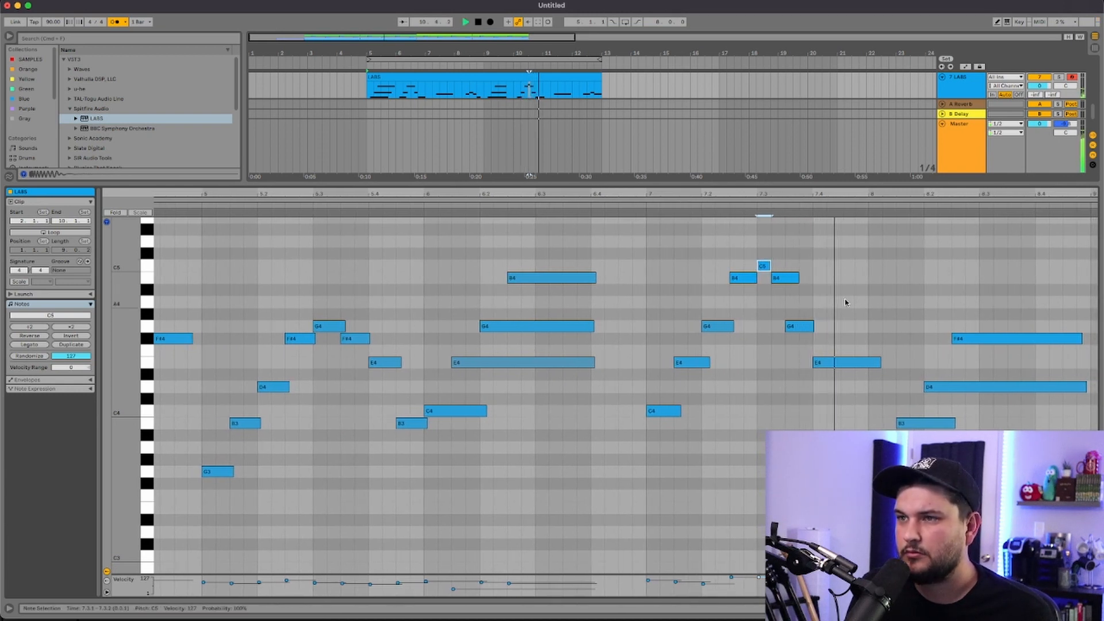
- Shift bar 7's second high B4 to 7.3.3, the following G4 to 7.4 and E4 to 7.4.3, and lengthen the C5 to meet the B4
{"action": "left_click_drag", "start_coordinate": [624, 278], "coordinate": [638, 278]}
{"action": "left_click_drag", "start_coordinate": [638, 326], "coordinate": [690, 363]}
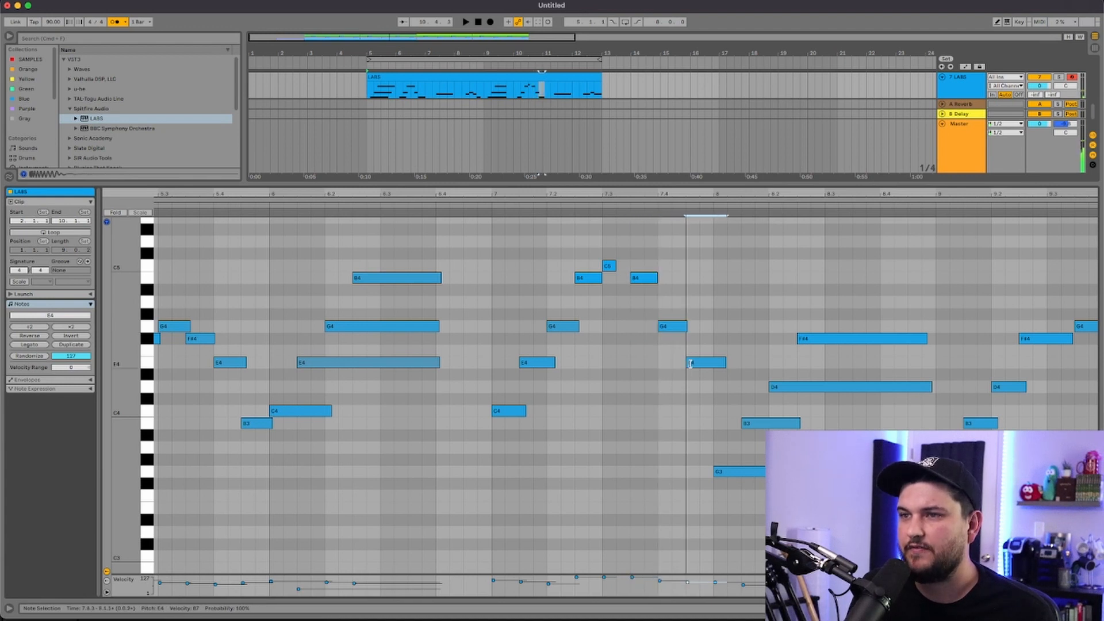
{"action": "left_click_drag", "start_coordinate": [614, 267], "coordinate": [631, 266]}
{"action": "left_click", "coordinate": [465, 211]}
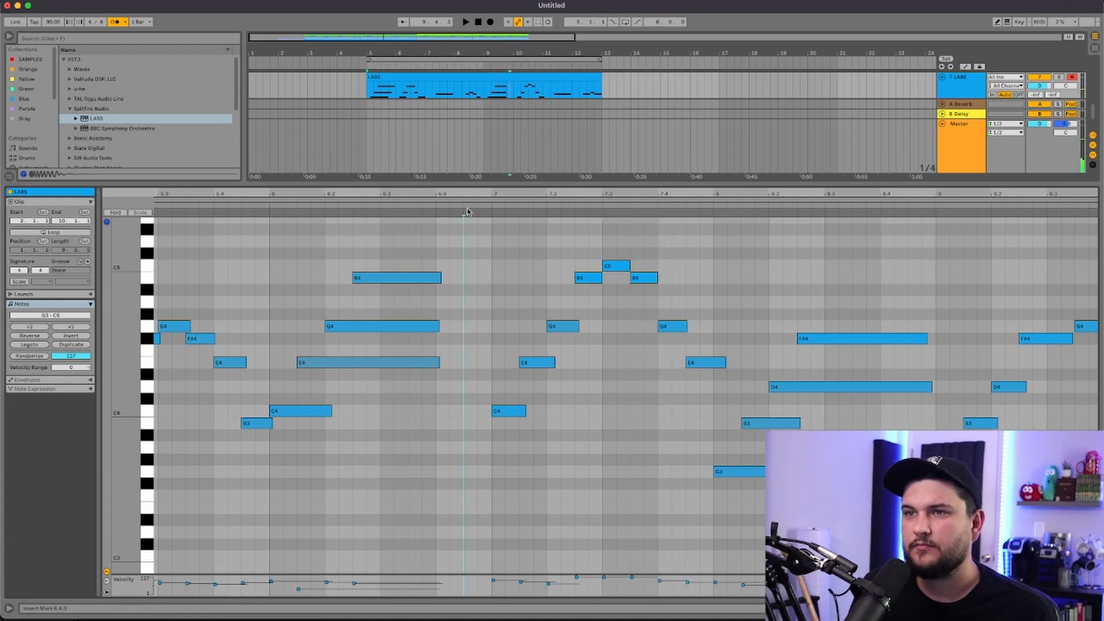
{"action": "scroll", "coordinate": [530, 246], "scroll_direction": "right", "scroll_amount": 1}
{"action": "key", "text": "space"}
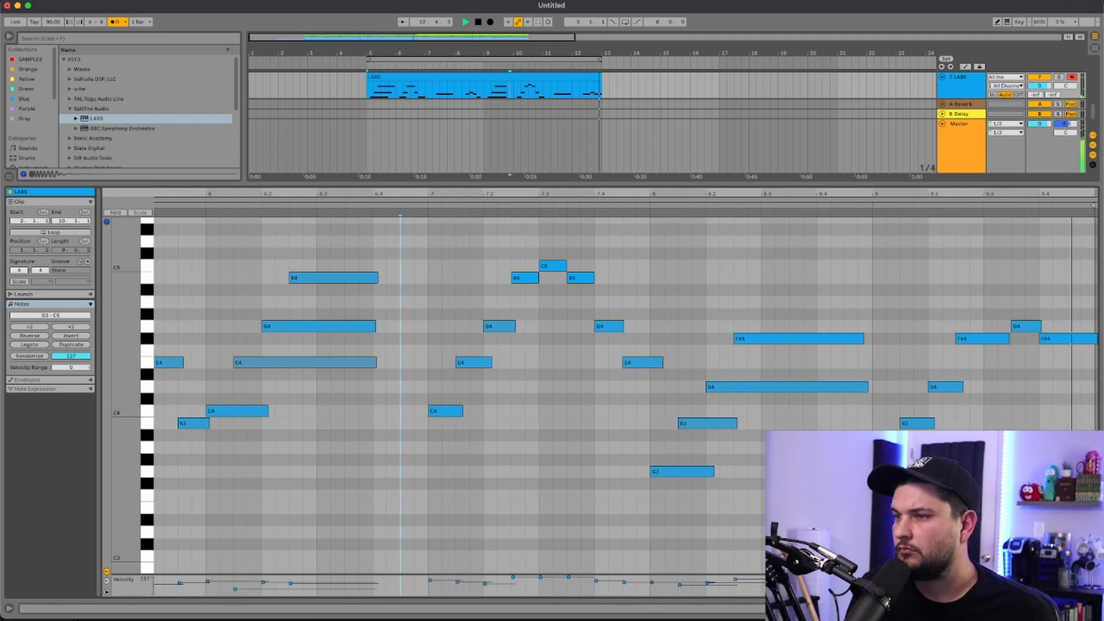
- Close the note editor and move the LABS clip so it starts at bar 13, then play from just before it
{"action": "left_click", "coordinate": [1094, 608]}
{"action": "key", "text": "space"}
{"action": "left_click", "coordinate": [668, 372]}
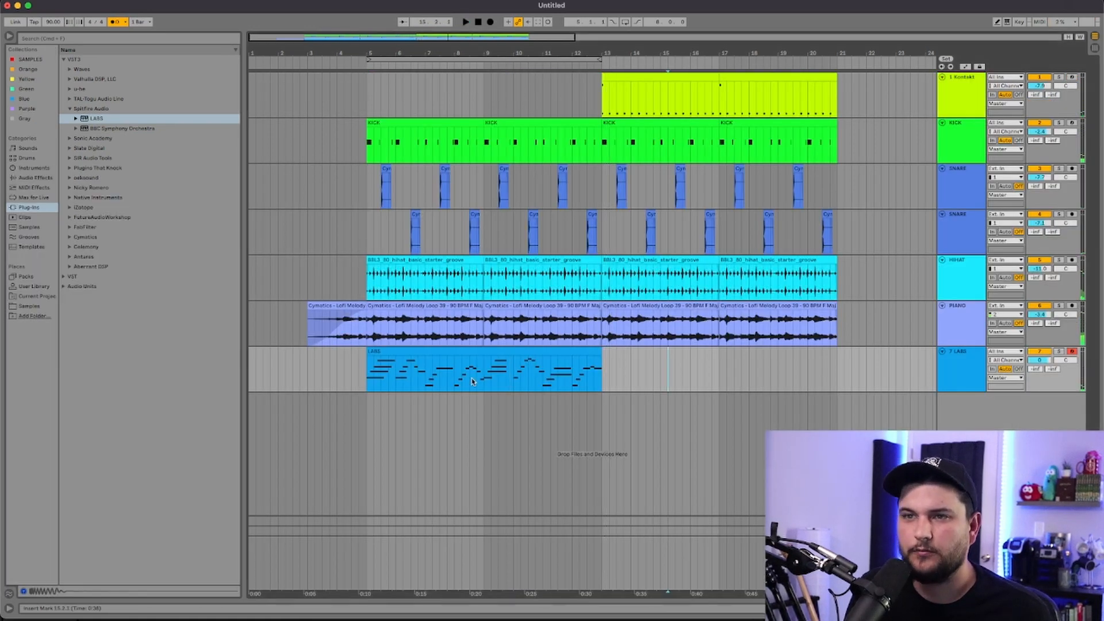
{"action": "left_click", "coordinate": [578, 352]}
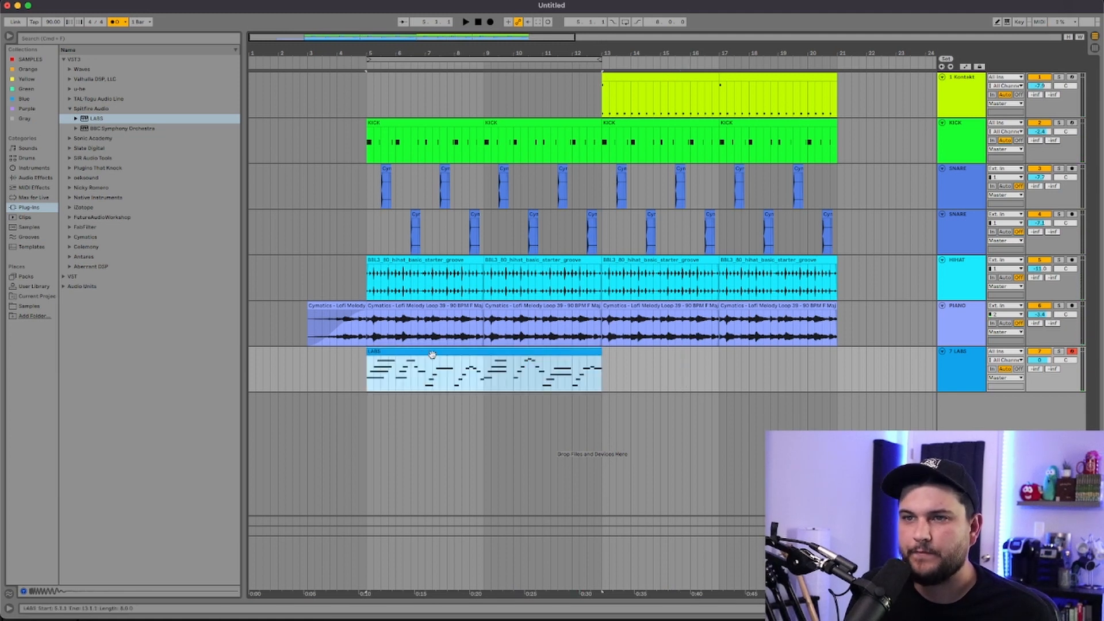
{"action": "left_click_drag", "start_coordinate": [408, 354], "coordinate": [644, 355]}
{"action": "left_click", "coordinate": [574, 377]}
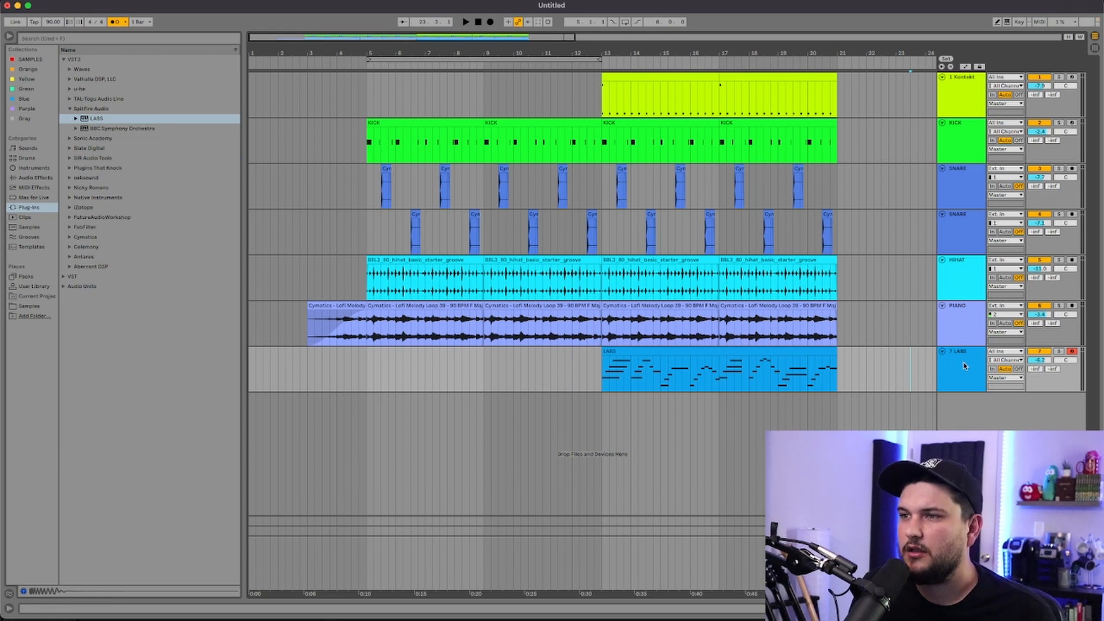
- Add the TAL-Chorus-LX plug-in after the LABS instrument on its track
{"action": "double_click", "coordinate": [964, 366]}
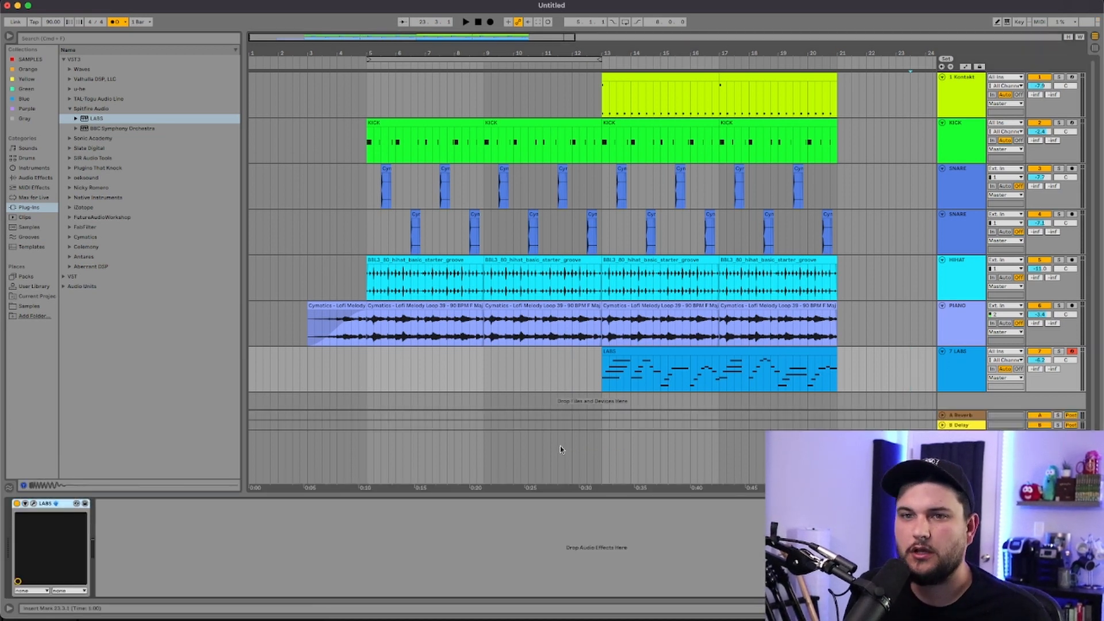
{"action": "left_click", "coordinate": [64, 287]}
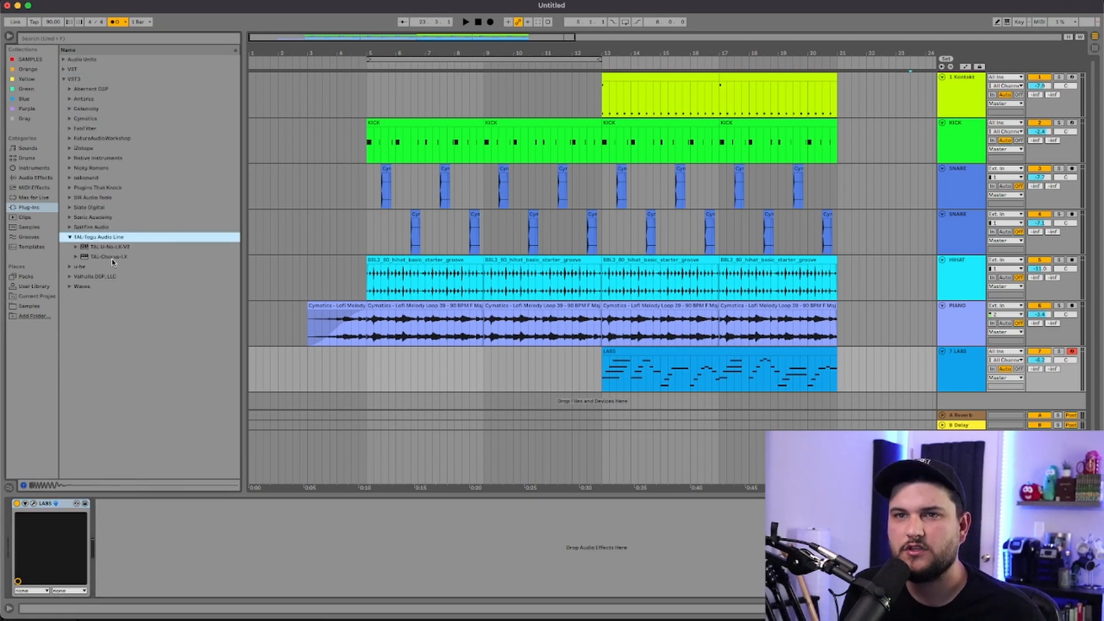
{"action": "left_click", "coordinate": [111, 257]}
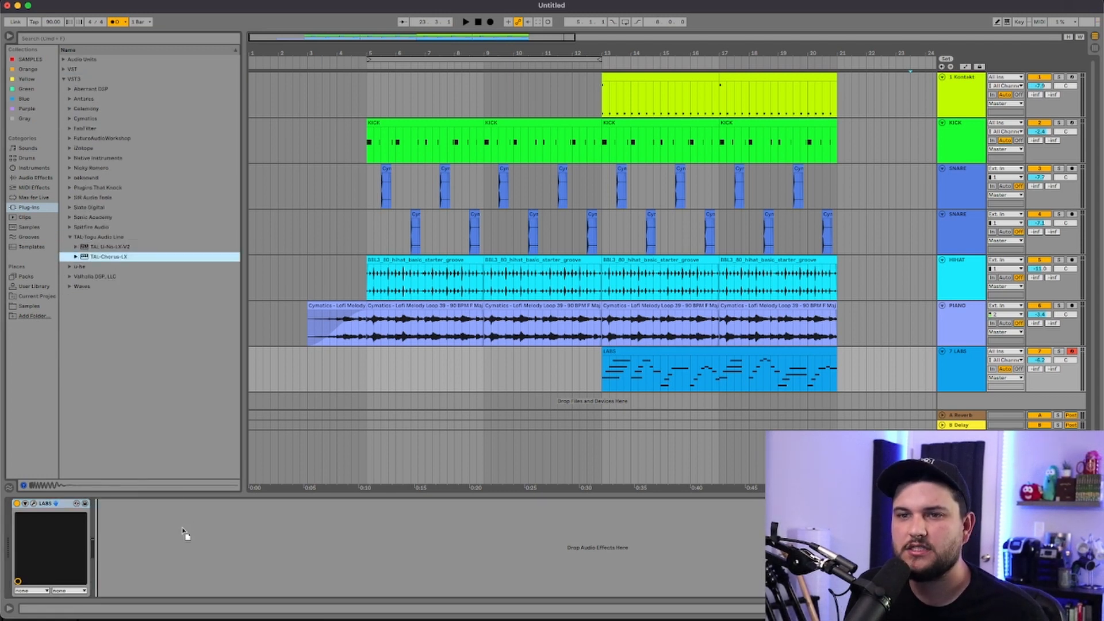
{"action": "left_click_drag", "start_coordinate": [184, 534], "coordinate": [182, 531]}
- Solo the LABS track and play it from bar 13 while slightly lowering the chorus's dry/wet mix, then end the solo
{"action": "key", "text": "space"}
{"action": "key", "text": "space"}
{"action": "left_click", "coordinate": [1059, 352]}
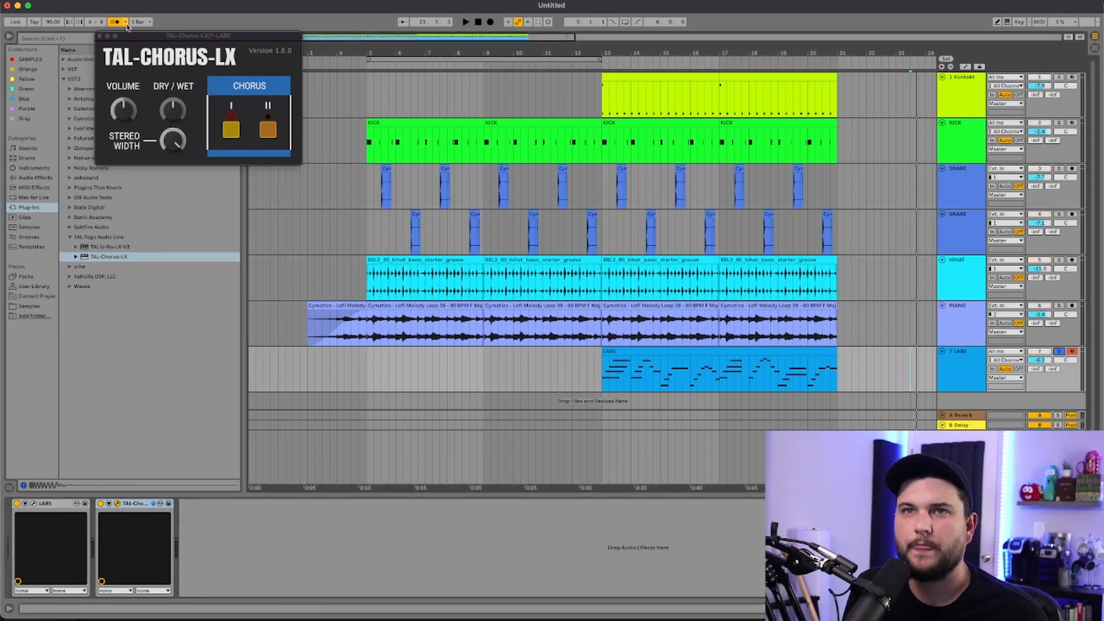
{"action": "left_click", "coordinate": [598, 370]}
{"action": "key", "text": "space"}
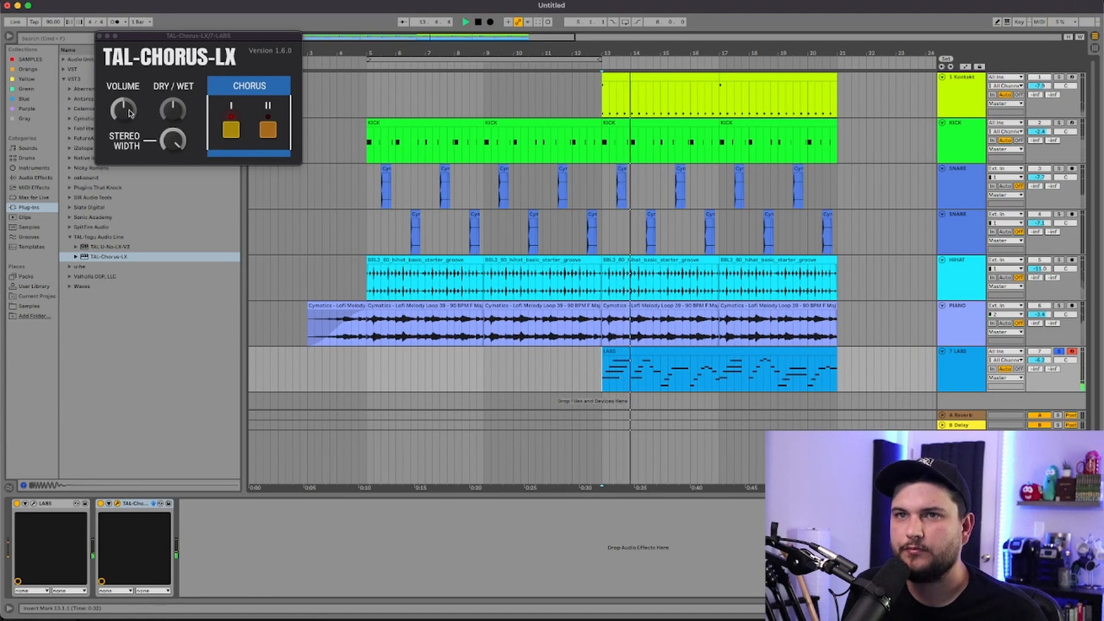
{"action": "left_click", "coordinate": [266, 135]}
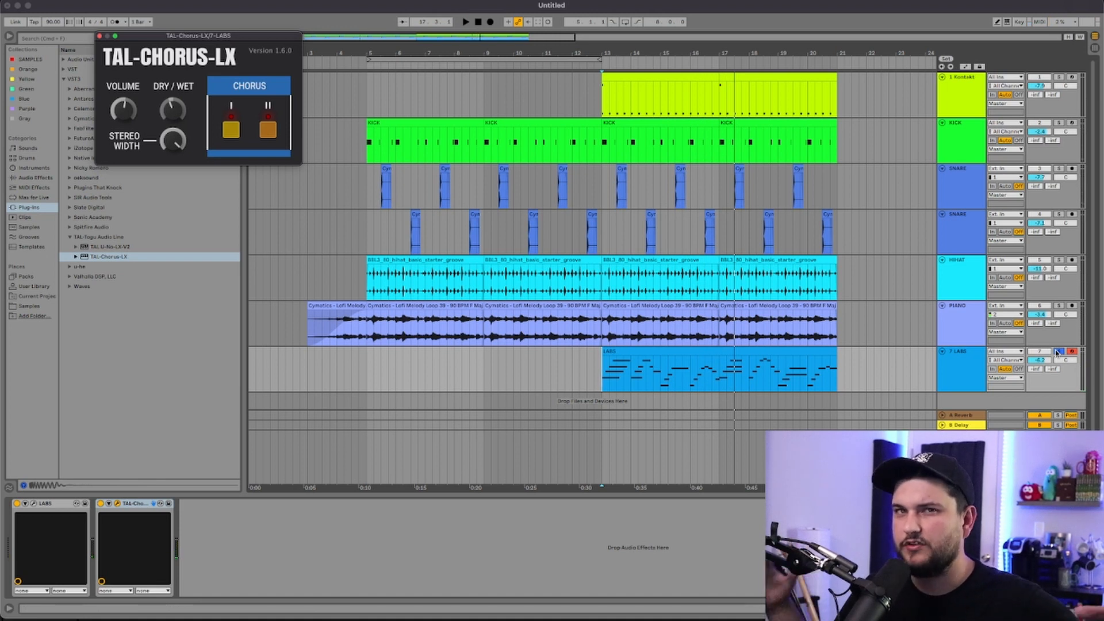
{"action": "left_click", "coordinate": [1057, 351]}
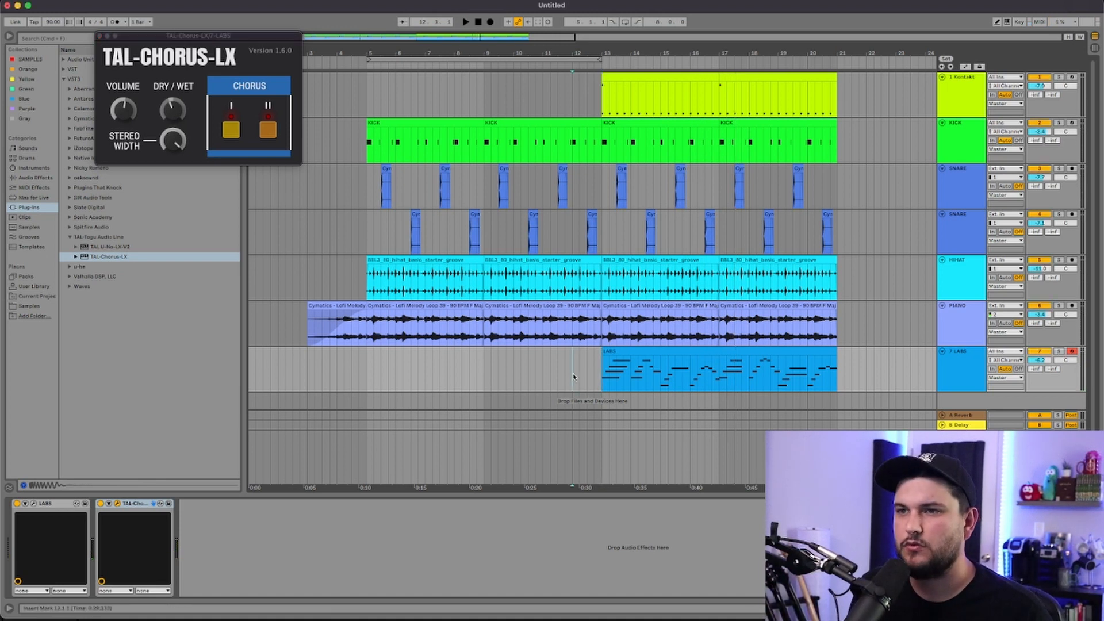
- Play the mix from bar 12, setting the LABS track volume to -7.0 dB and lowering the Kontakt track to about -12 dB
{"action": "left_click_drag", "start_coordinate": [1045, 362], "coordinate": [1045, 365]}
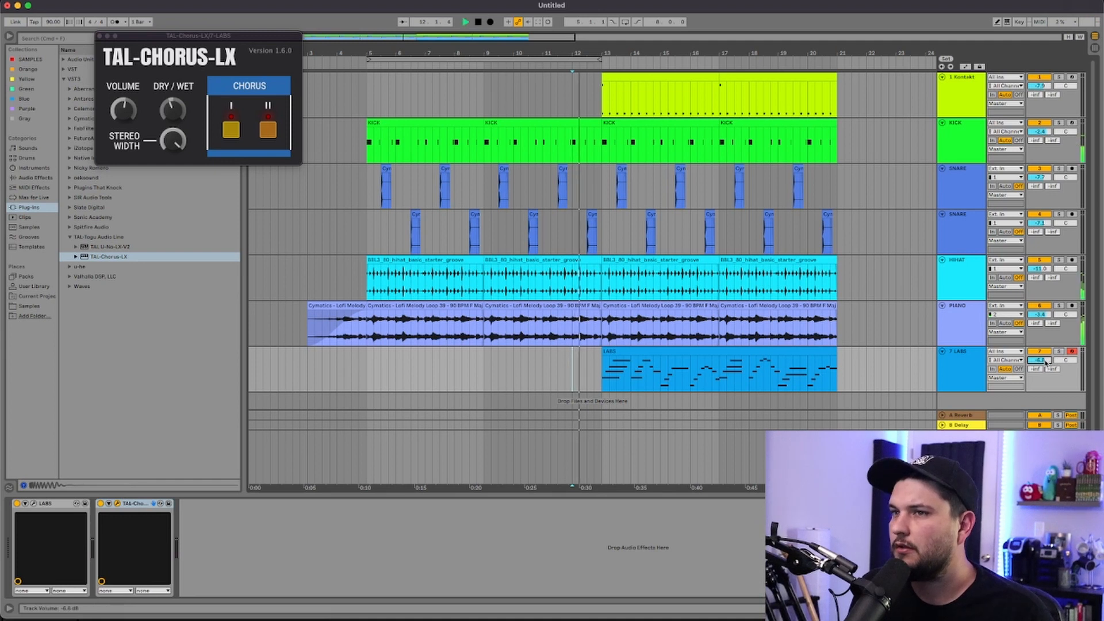
{"action": "left_click", "coordinate": [100, 37]}
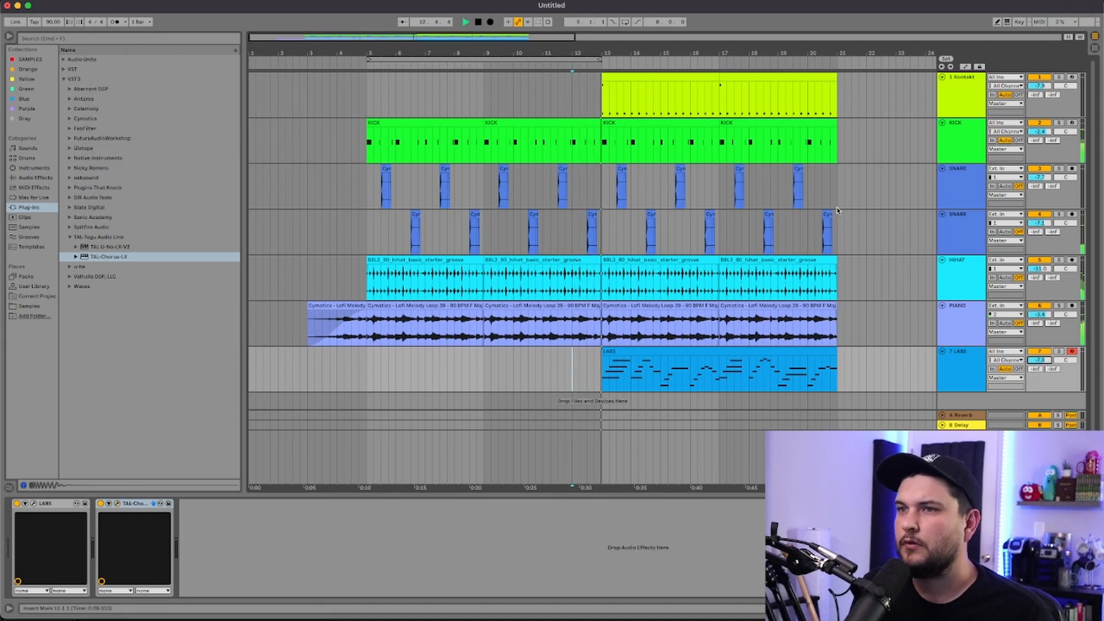
{"action": "left_click_drag", "start_coordinate": [1040, 86], "coordinate": [1040, 109]}
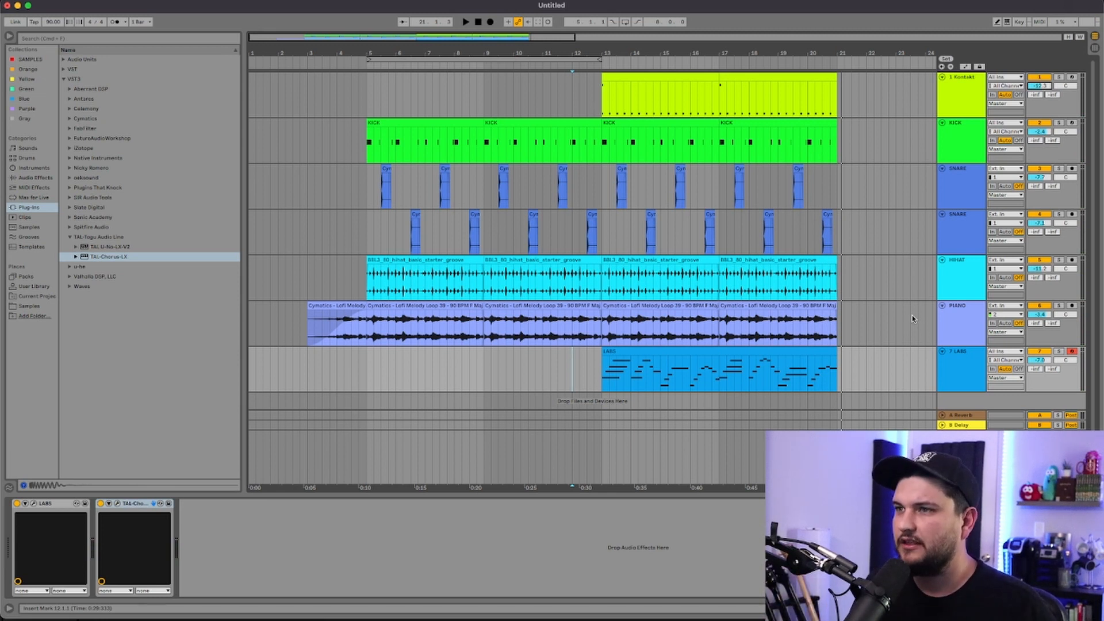
- Rename the LABS track as LEAD PIANO
{"action": "left_click", "coordinate": [949, 367]}
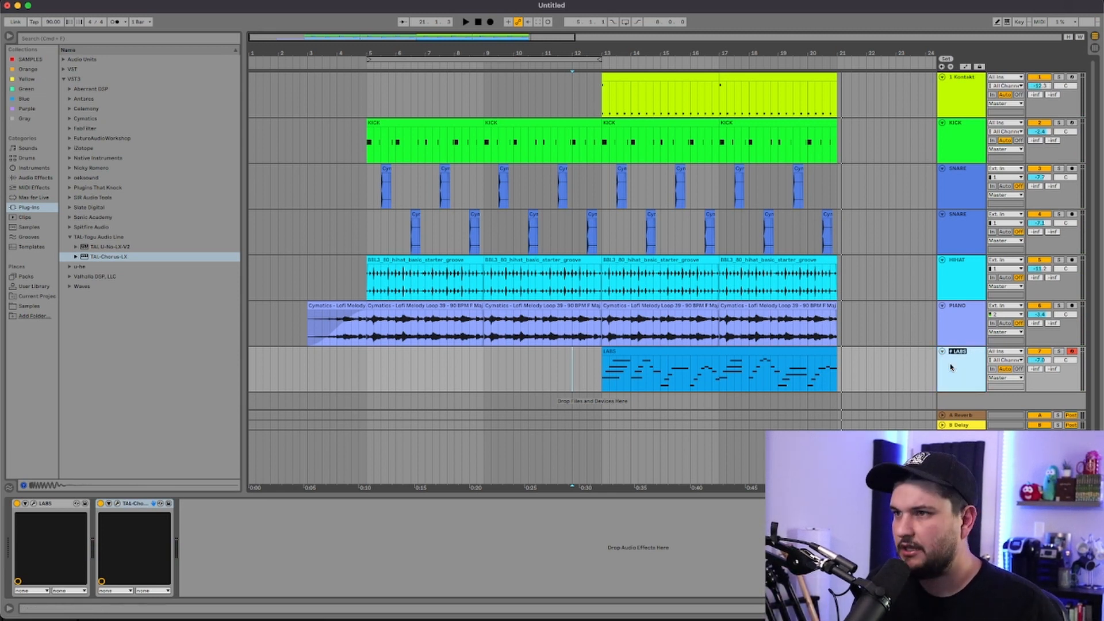
{"action": "type", "text": "LEAD PIA"}
{"action": "type", "text": "NO"}
- Set the loop range to bars 13–21 and duplicate that section of all tracks to bar 21
{"action": "left_click_drag", "start_coordinate": [357, 59], "coordinate": [522, 59]}
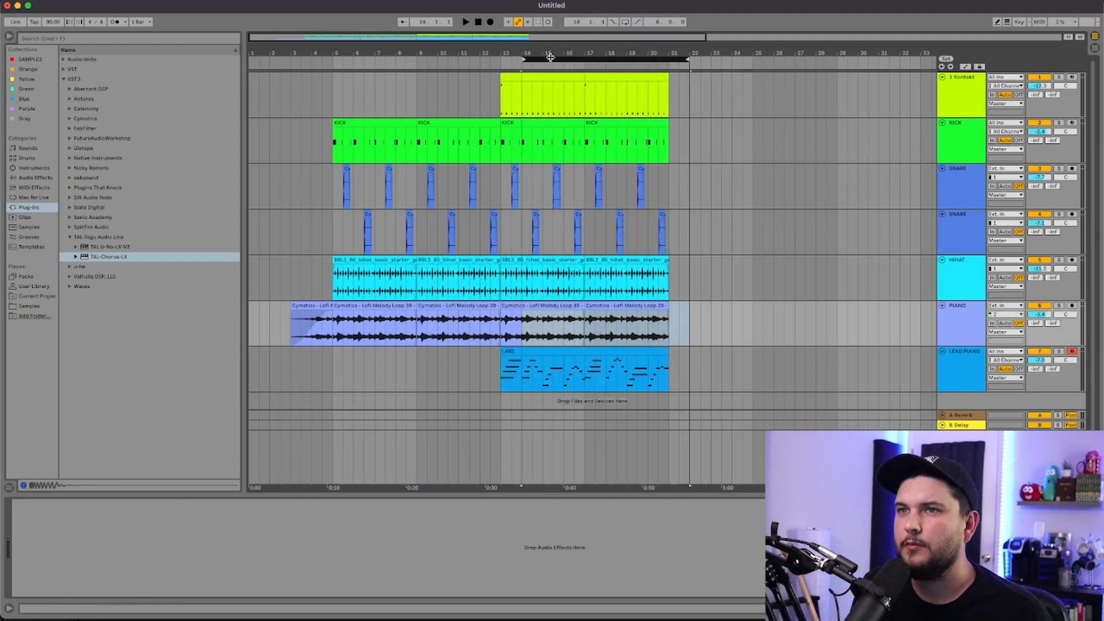
{"action": "left_click", "coordinate": [546, 59]}
{"action": "key", "text": "super+d"}
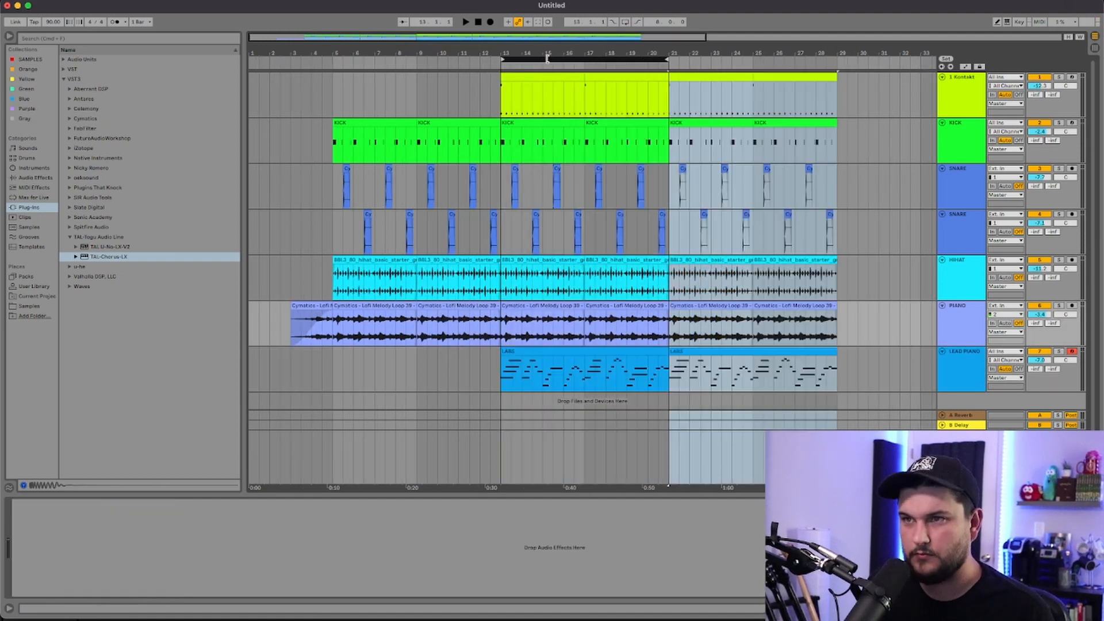
{"action": "left_click", "coordinate": [859, 349]}
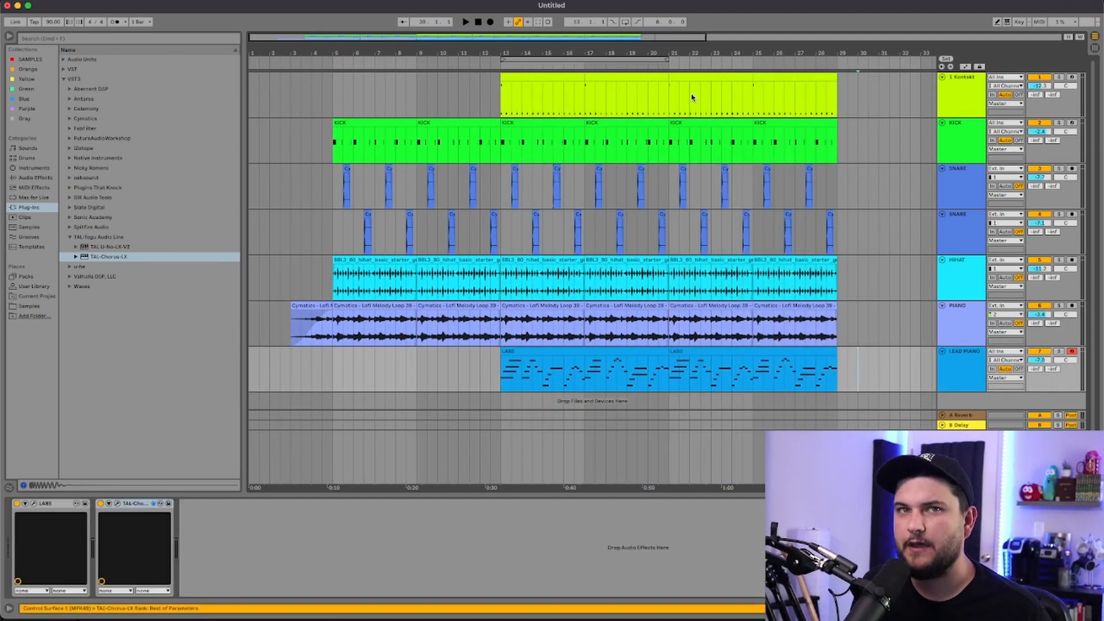
- Add an audio track named BASS below LEAD PIANO, armed for recording, with its volume slightly lowered
{"action": "scroll", "coordinate": [665, 240], "scroll_direction": "down", "scroll_amount": 1}
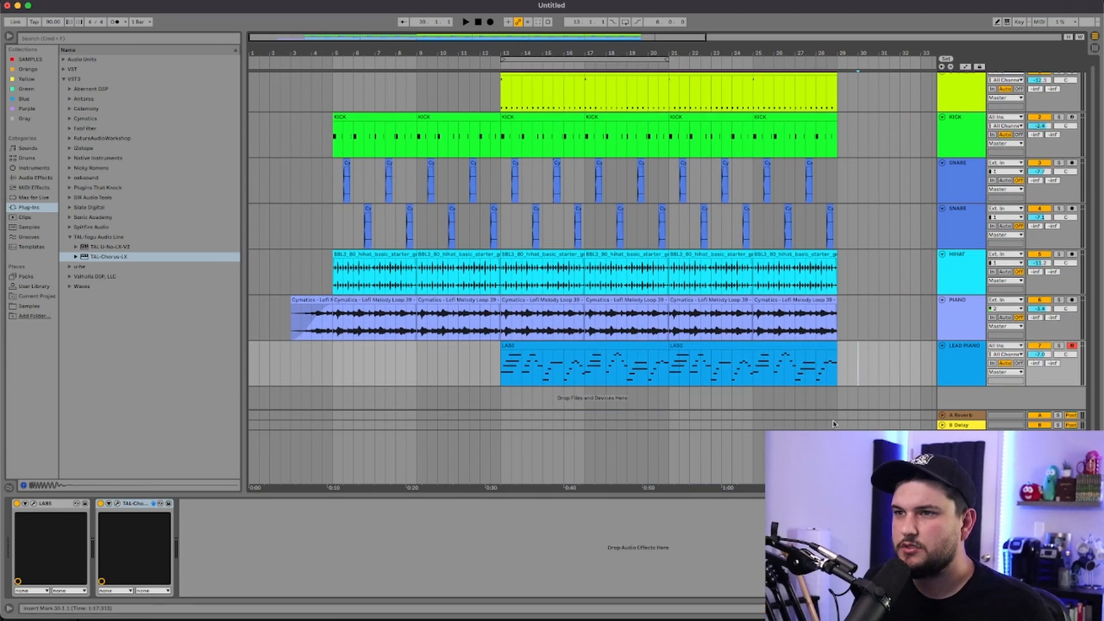
{"action": "left_click", "coordinate": [952, 366]}
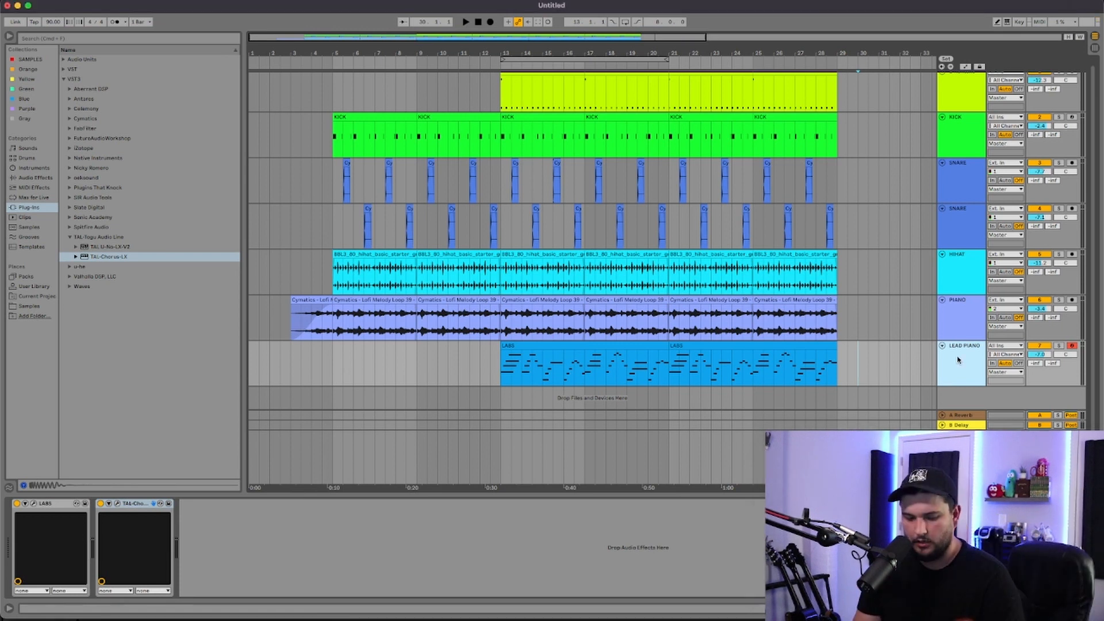
{"action": "key", "text": "super+t"}
{"action": "left_click", "coordinate": [1072, 368]}
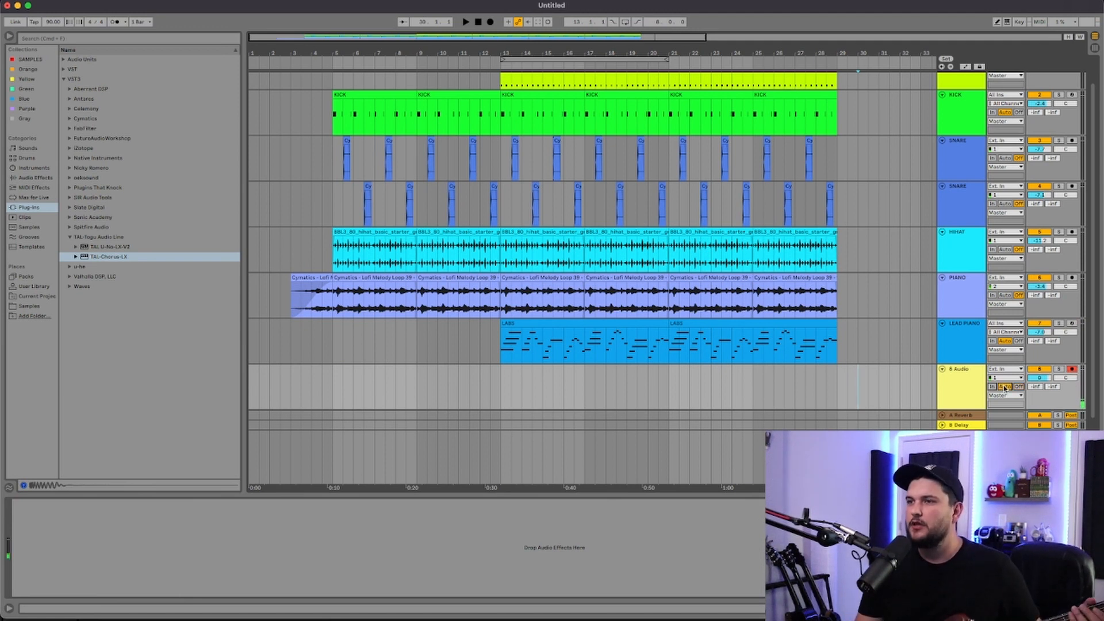
{"action": "left_click_drag", "start_coordinate": [1039, 378], "coordinate": [1039, 384]}
{"action": "left_click", "coordinate": [979, 385]}
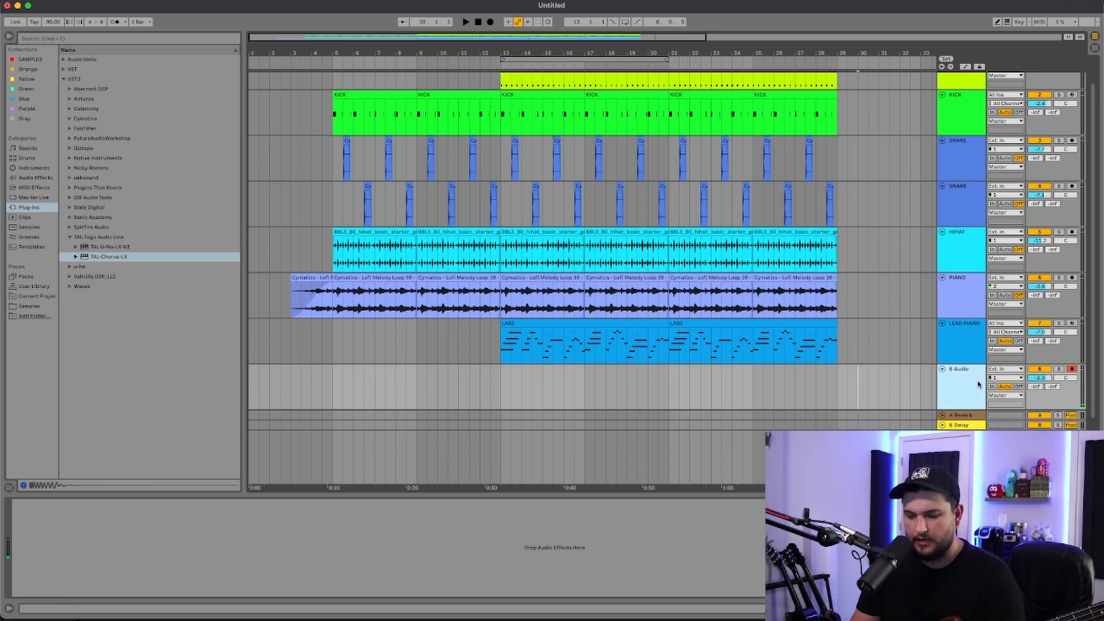
- Load Neural DSP's Darkglass Ultra on the BASS track and choose the artist preset Henrik Udd - Clean Bass Guitar B7U
{"action": "left_click", "coordinate": [70, 237]}
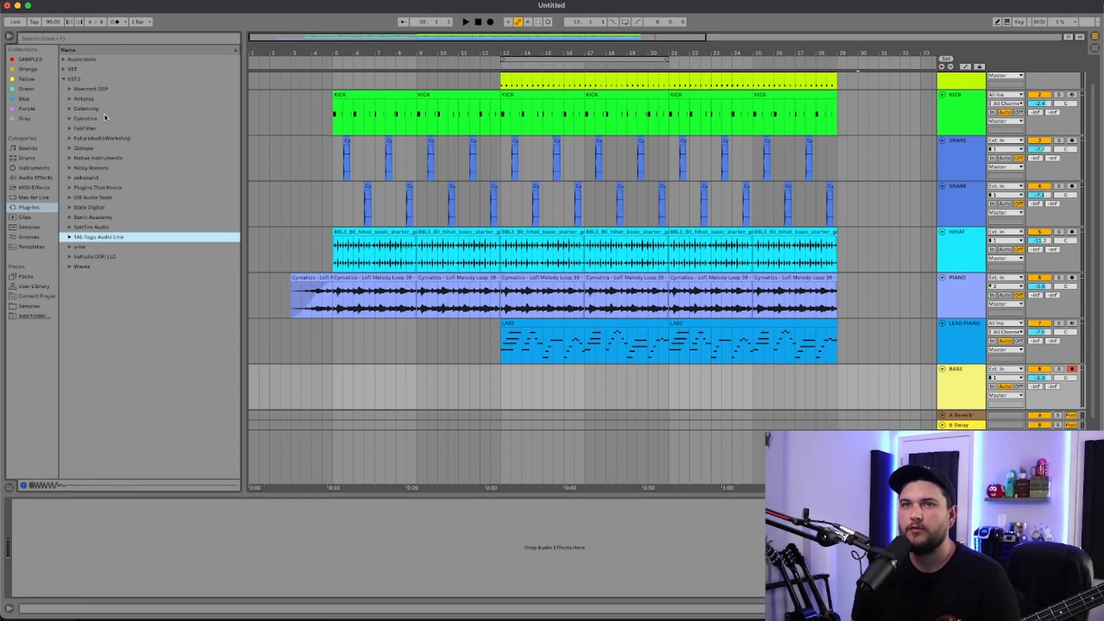
{"action": "left_click", "coordinate": [64, 59]}
{"action": "left_click", "coordinate": [70, 198]}
{"action": "left_click_drag", "start_coordinate": [109, 222], "coordinate": [153, 222]}
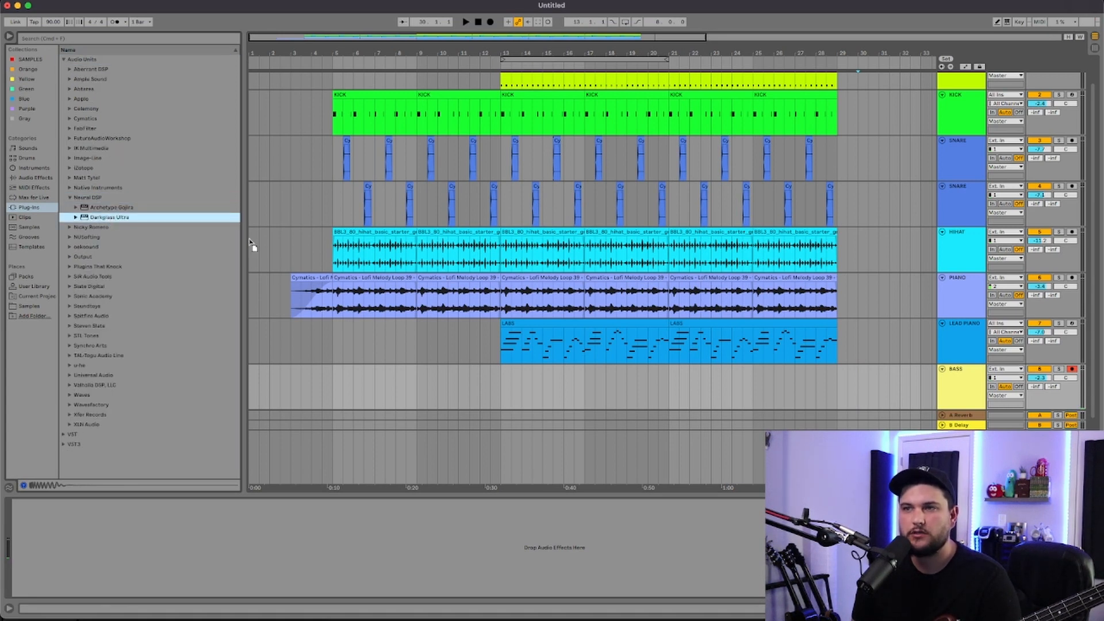
{"action": "left_click_drag", "start_coordinate": [962, 372], "coordinate": [963, 373]}
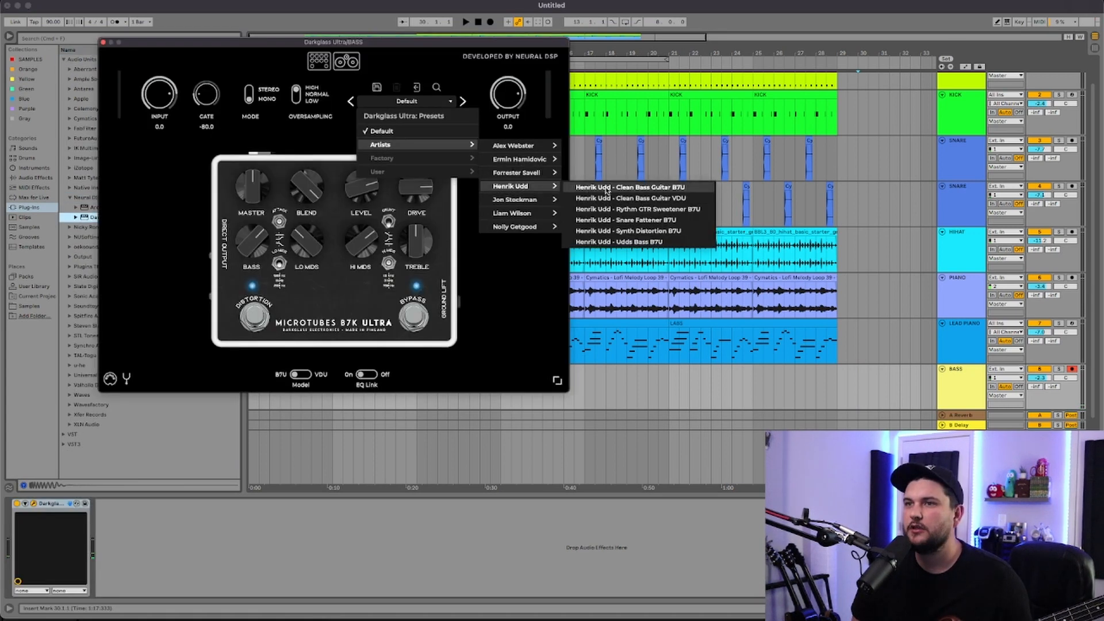
{"action": "left_click", "coordinate": [604, 190]}
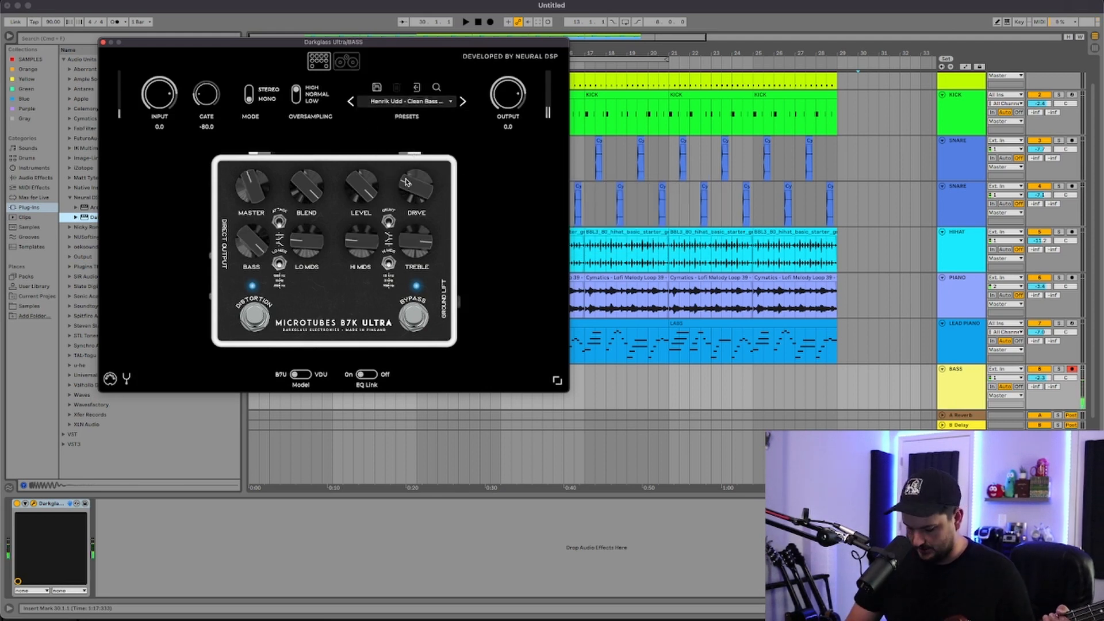
- Insert the Tuner audio effect before Darkglass Ultra on the BASS track and close the Darkglass window
{"action": "left_click_drag", "start_coordinate": [334, 42], "coordinate": [504, 35]}
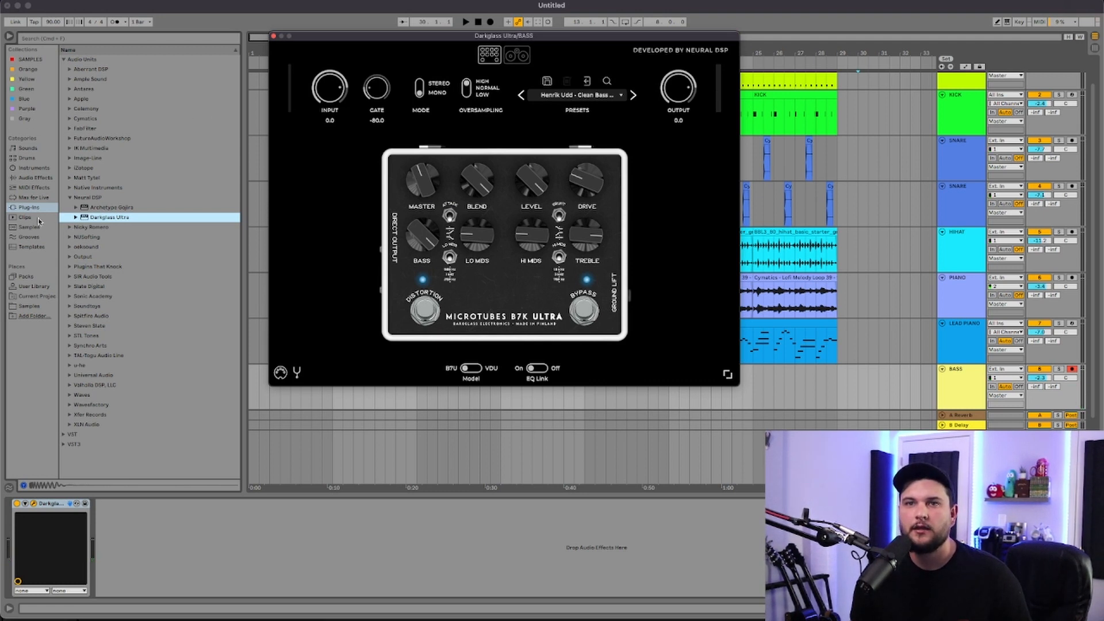
{"action": "left_click", "coordinate": [38, 178]}
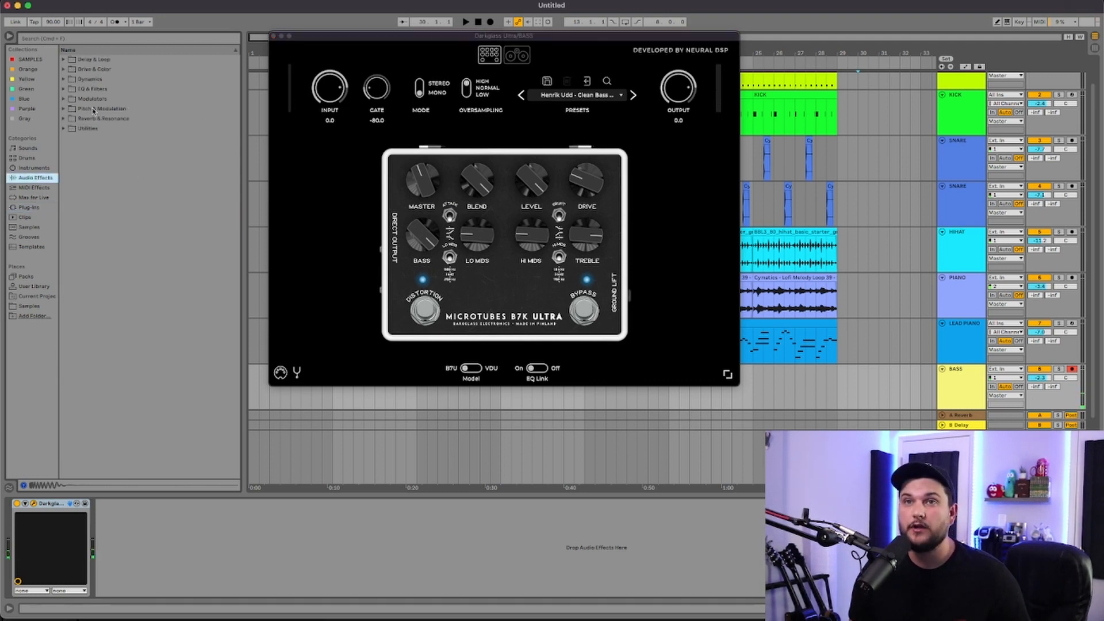
{"action": "left_click", "coordinate": [72, 127]}
{"action": "left_click_drag", "start_coordinate": [91, 177], "coordinate": [25, 527]}
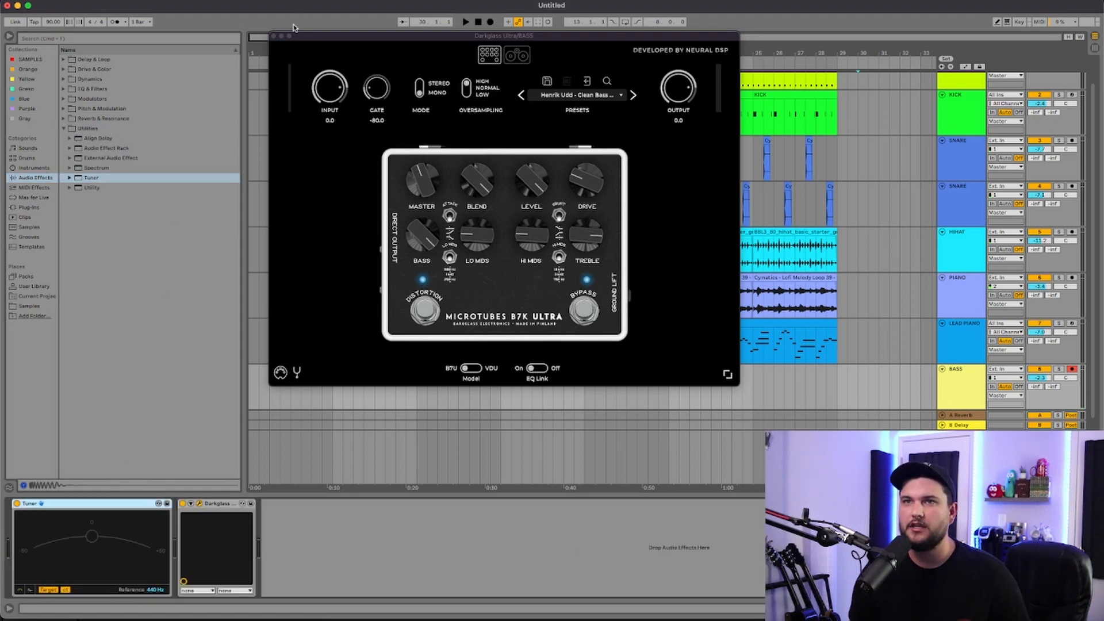
{"action": "left_click", "coordinate": [274, 36]}
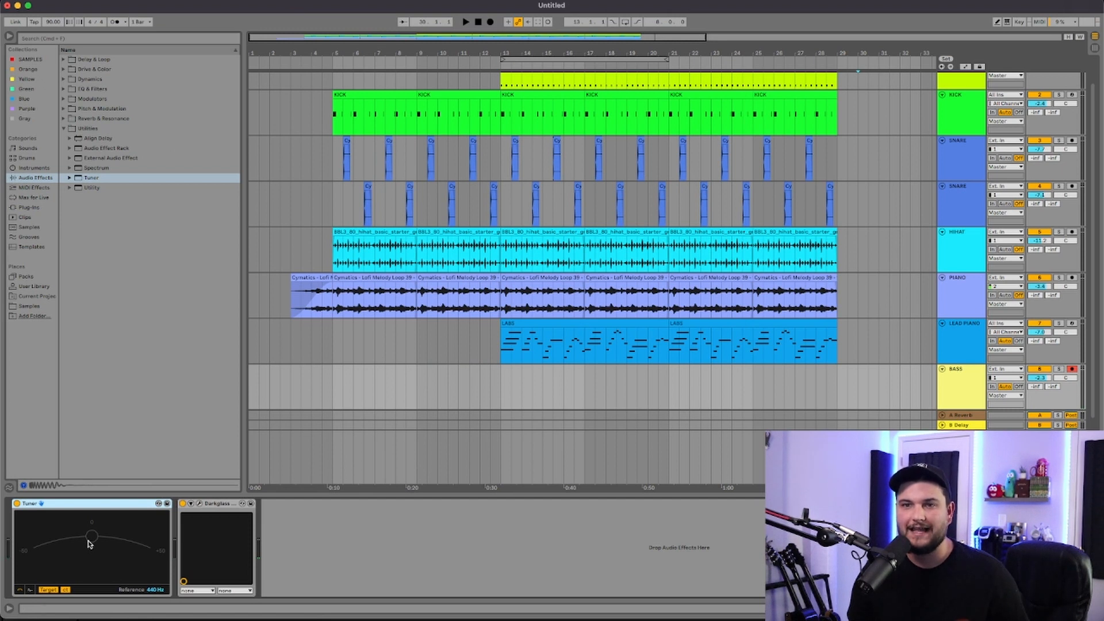
- Record a bass take on the BASS track from about bar 11 to the end of the arrangement at bar 29
{"action": "left_click", "coordinate": [469, 378]}
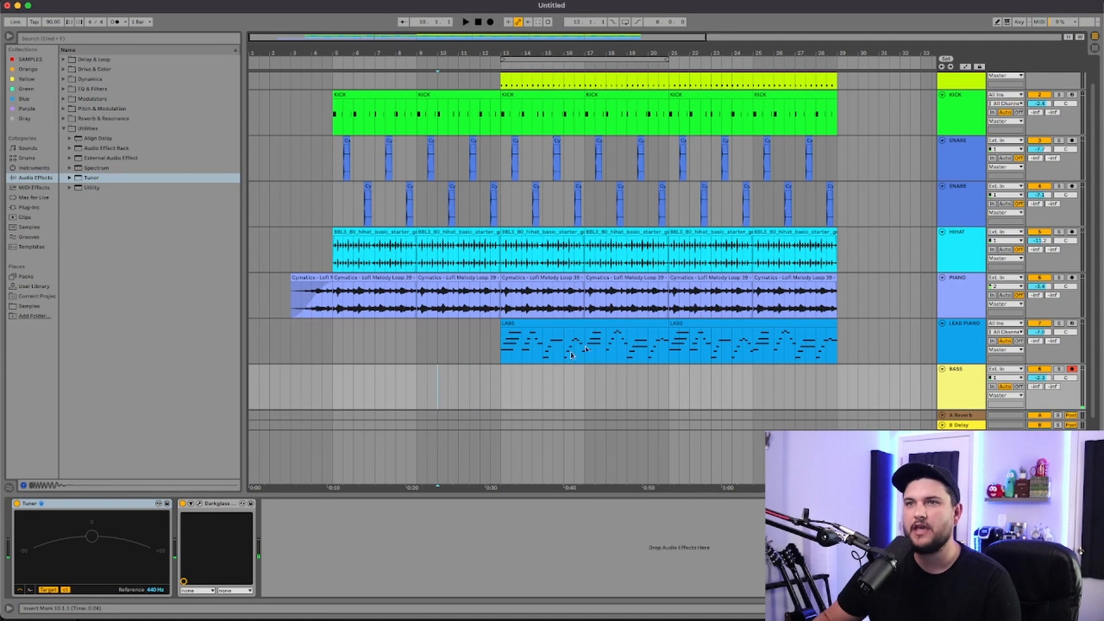
{"action": "left_click", "coordinate": [492, 22]}
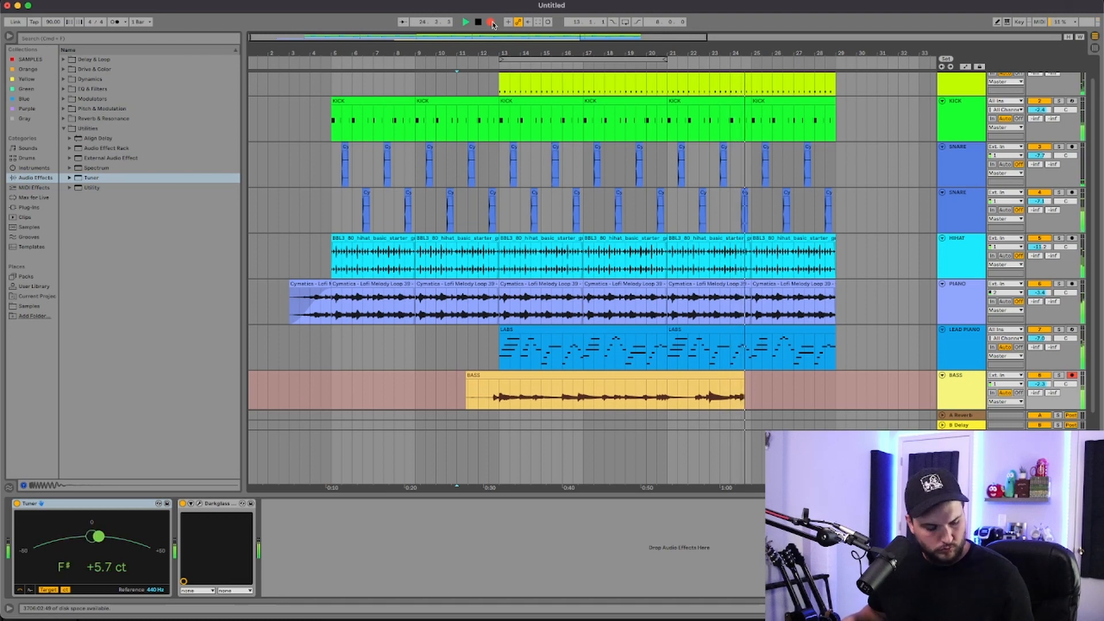
{"action": "key", "text": "space"}
{"action": "left_click", "coordinate": [460, 377]}
{"action": "left_click", "coordinate": [467, 375]}
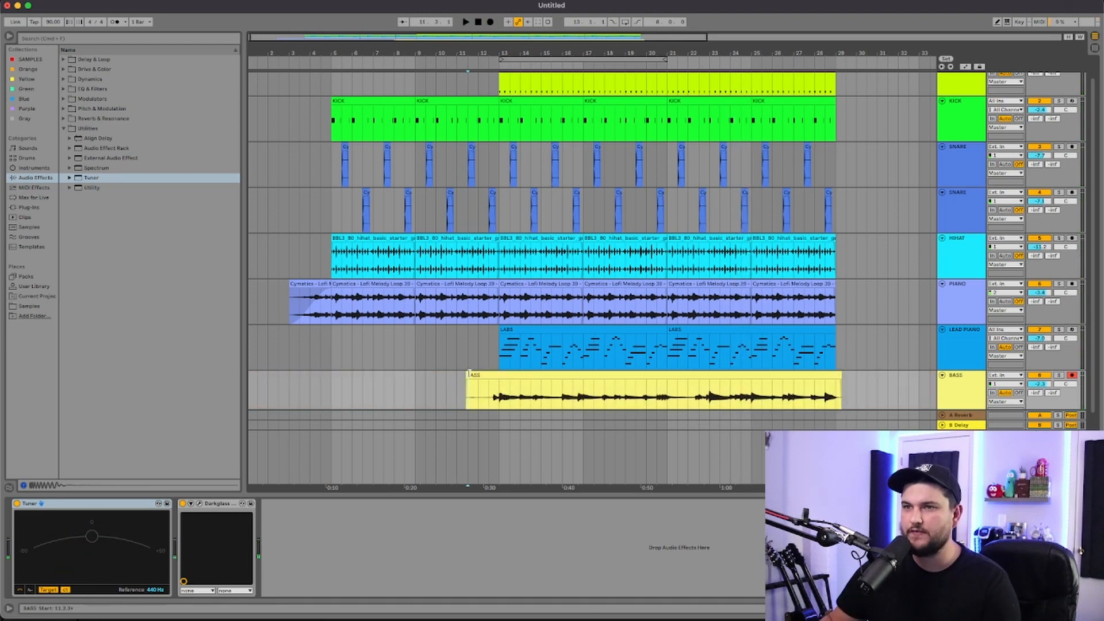
{"action": "left_click", "coordinate": [468, 374]}
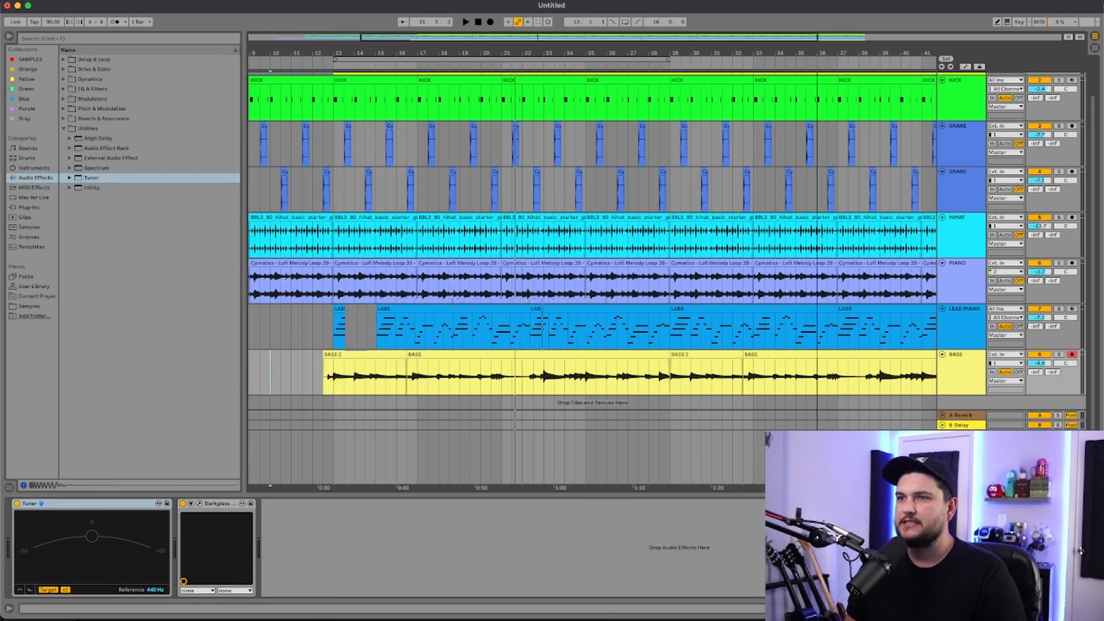
- Load Native Instruments' Guitar Rig 5 FX followed by ValhallaVintageVerb on the GUITAR track below BASS
{"action": "scroll", "coordinate": [883, 281], "scroll_direction": "down", "scroll_amount": 5}
{"action": "scroll", "coordinate": [772, 288], "scroll_direction": "down", "scroll_amount": 1}
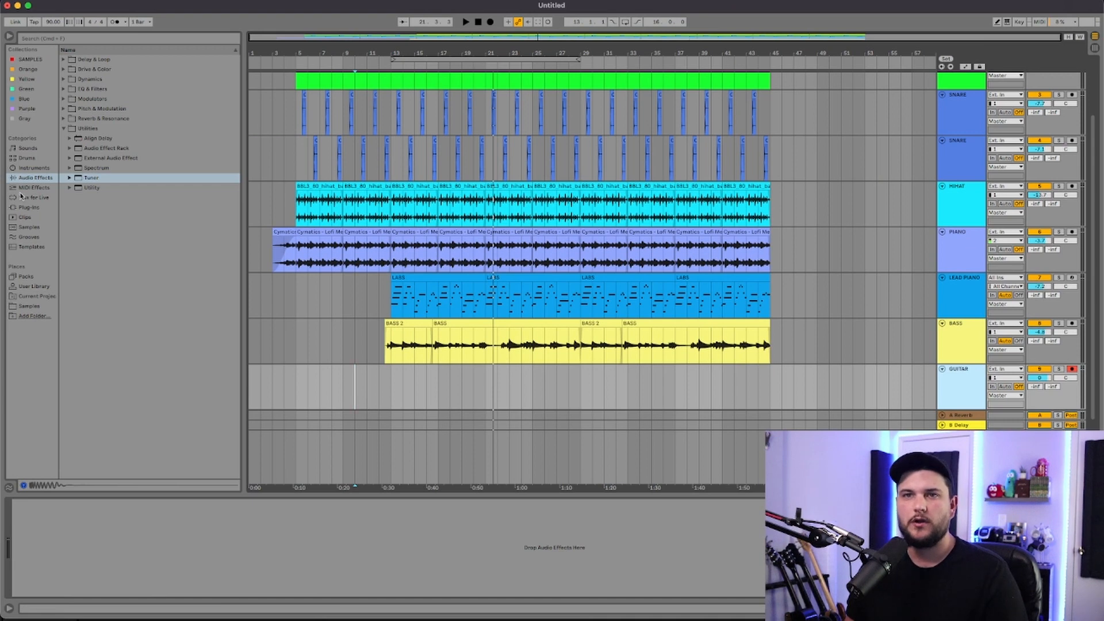
{"action": "left_click", "coordinate": [21, 207]}
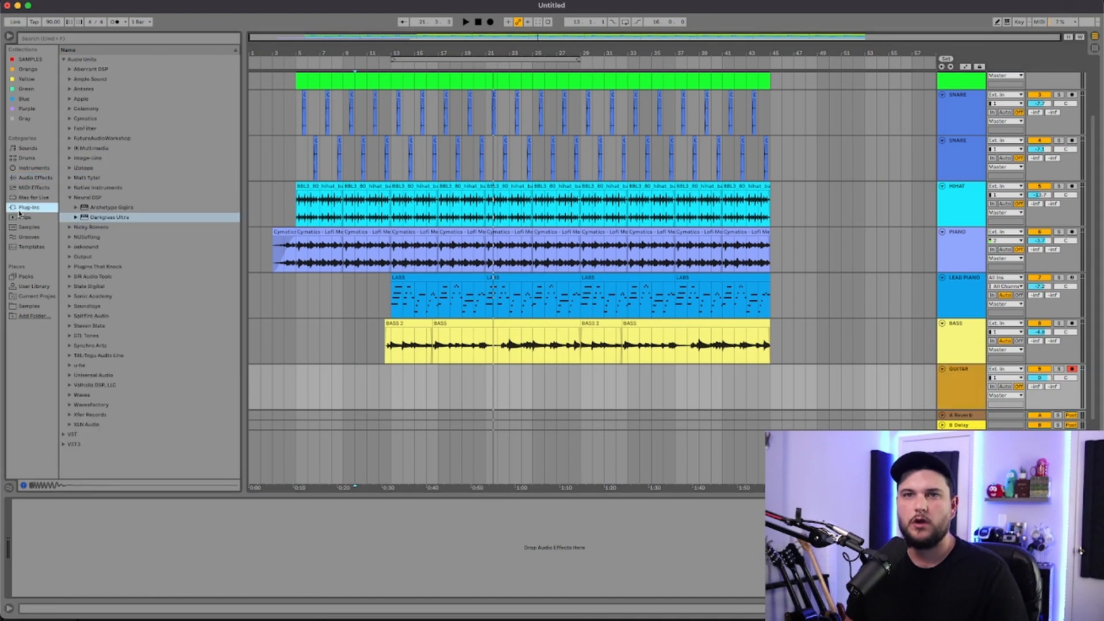
{"action": "left_click", "coordinate": [70, 198]}
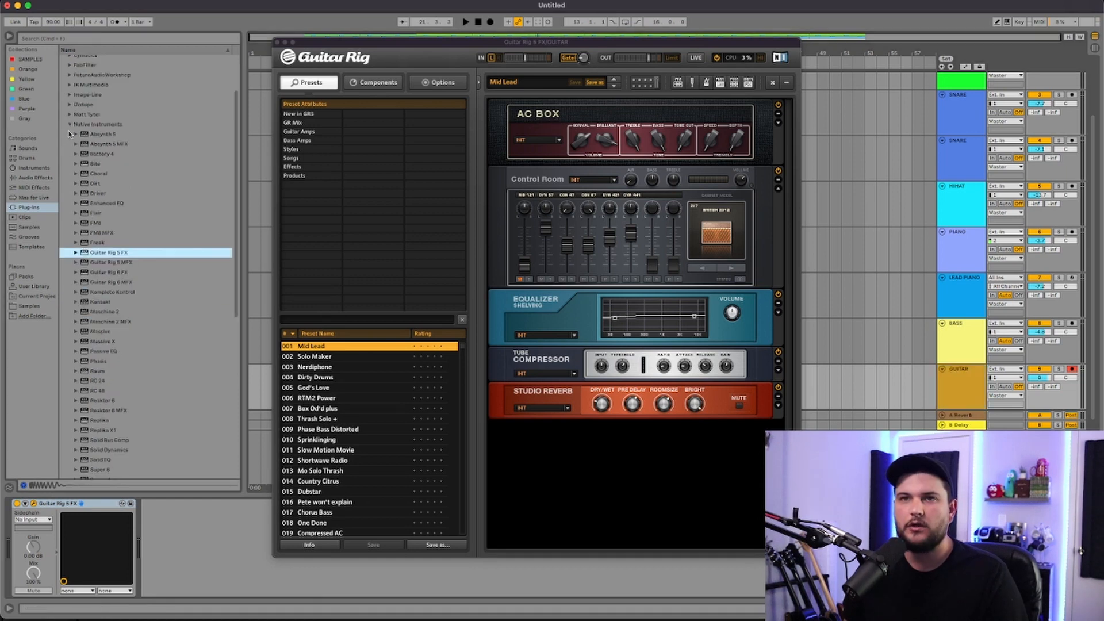
{"action": "left_click", "coordinate": [70, 123]}
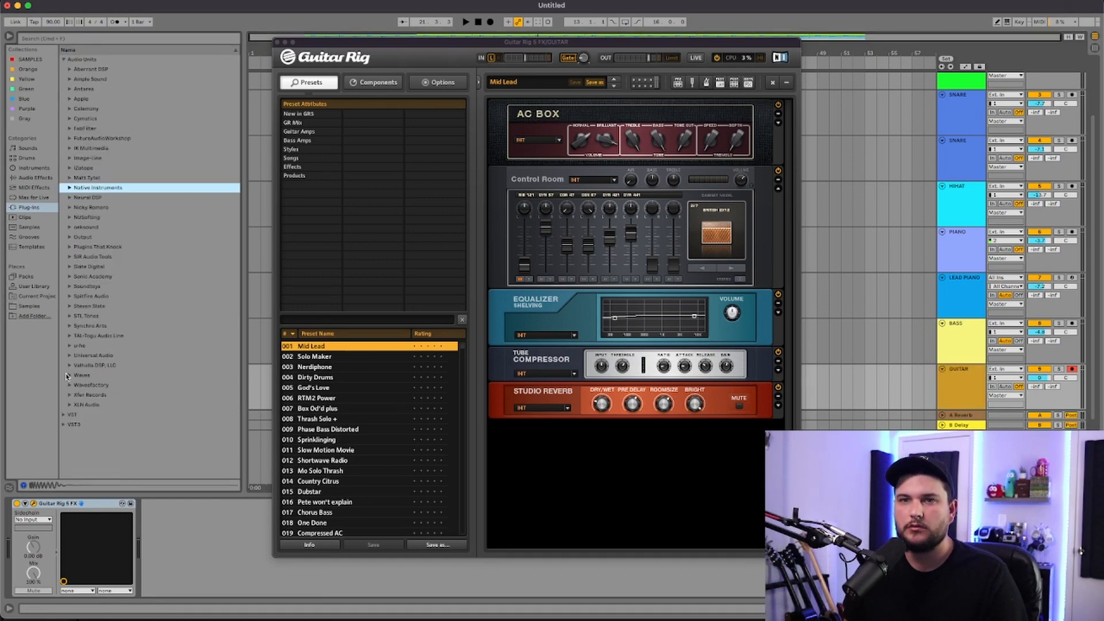
{"action": "left_click", "coordinate": [70, 366]}
{"action": "double_click", "coordinate": [113, 396]}
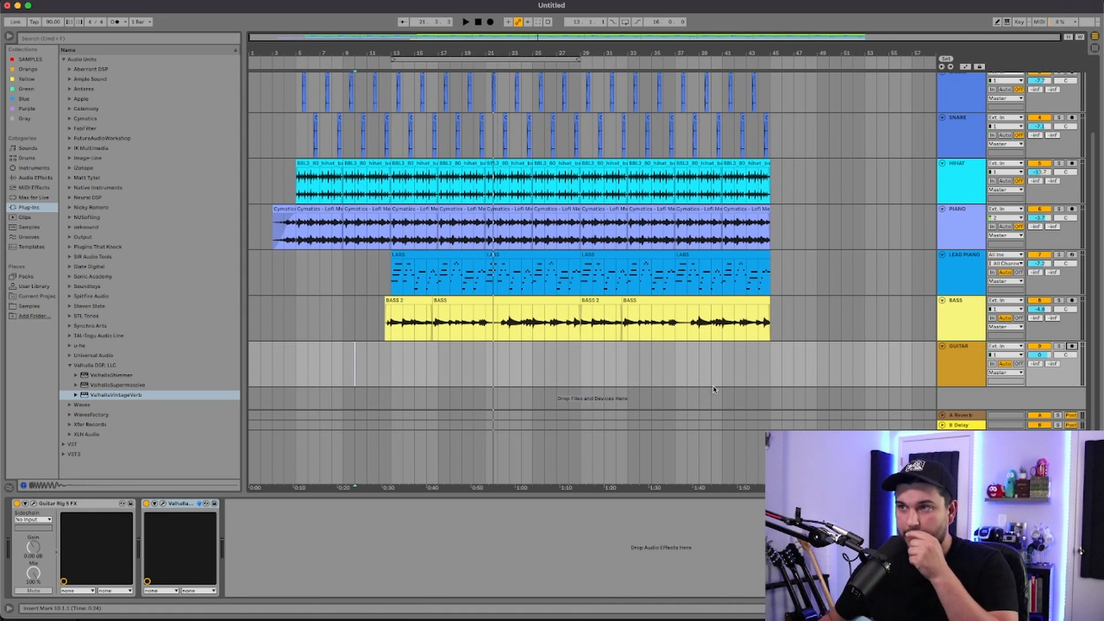
- Arm the GUITAR track for recording and place the Tuner audio effect at the start of its device chain
{"action": "left_click", "coordinate": [1072, 347]}
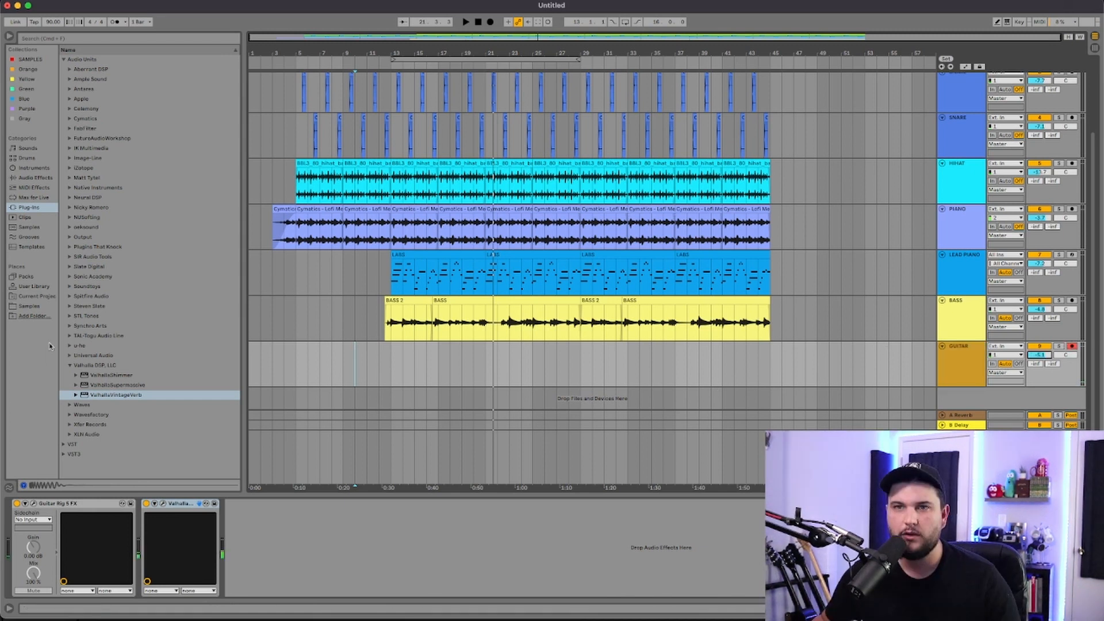
{"action": "left_click", "coordinate": [30, 178]}
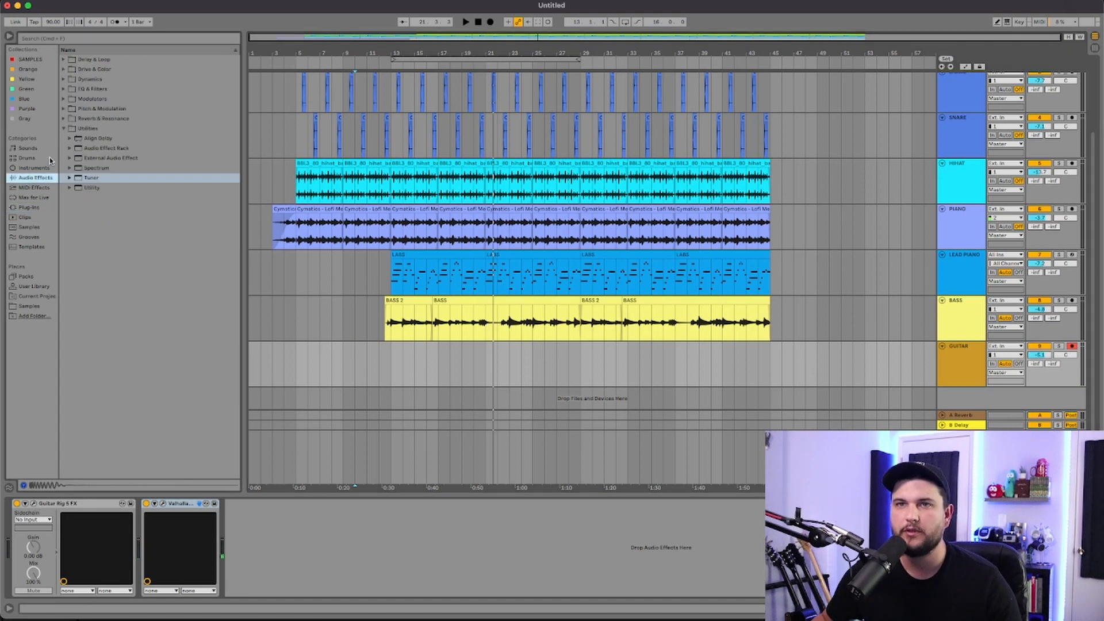
{"action": "double_click", "coordinate": [85, 180]}
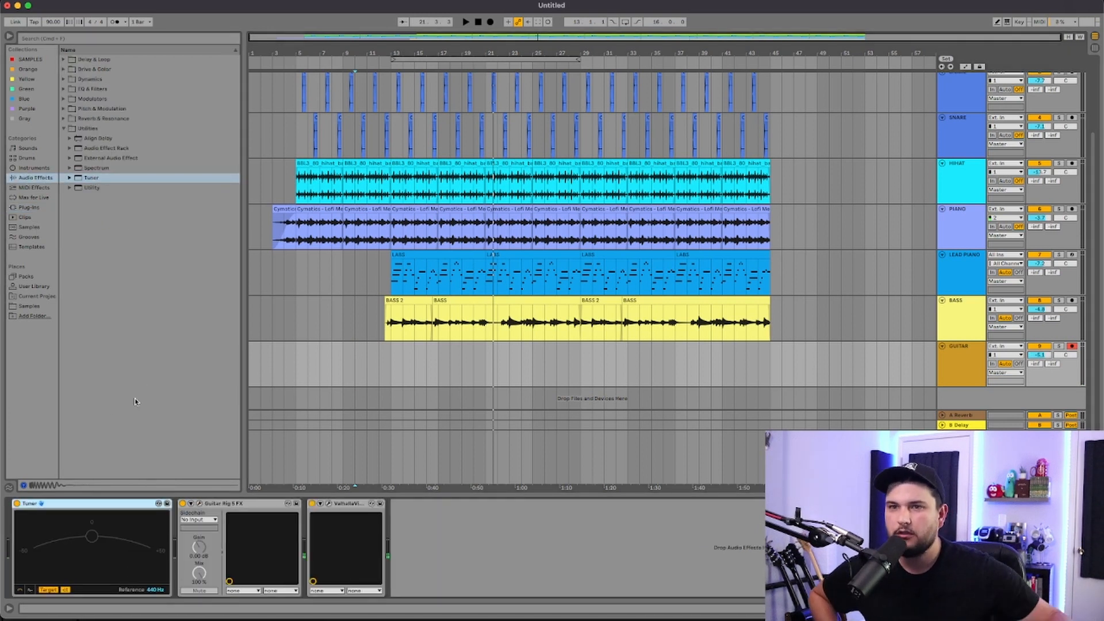
- Record a guitar take on the GUITAR track from bar 27 to the end of the arrangement at bar 45
{"action": "left_click", "coordinate": [557, 373]}
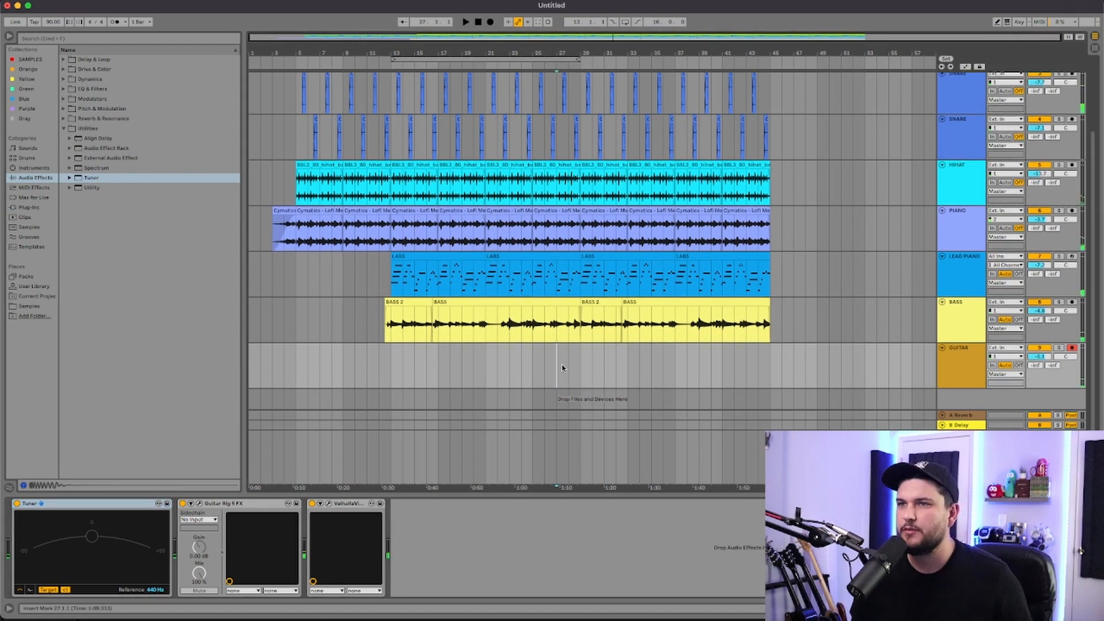
{"action": "left_click", "coordinate": [489, 22]}
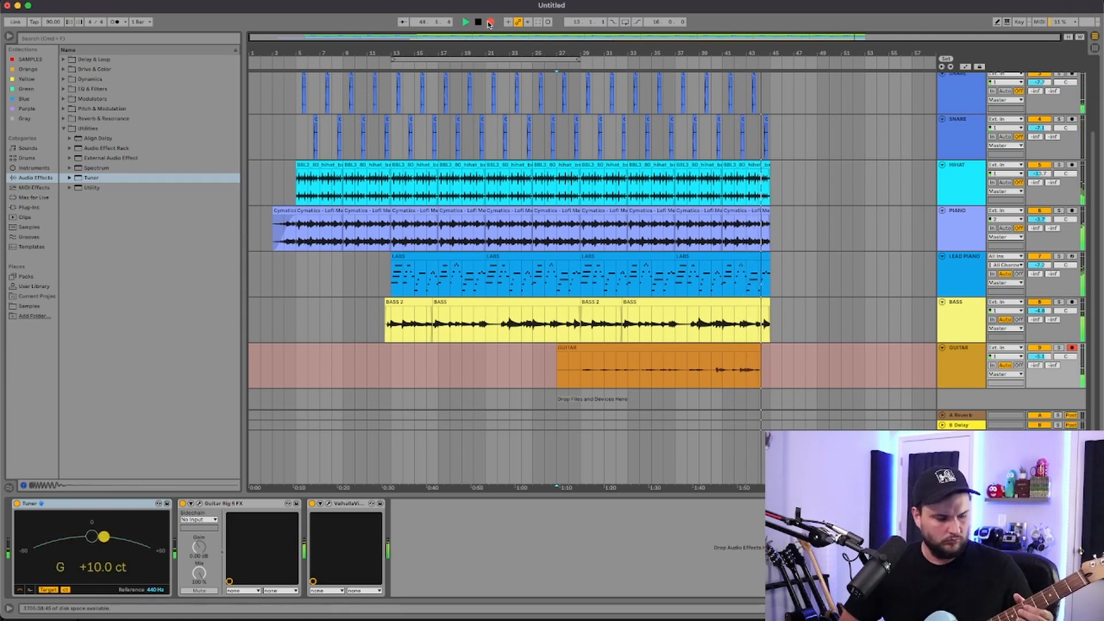
{"action": "key", "text": "space"}
{"action": "left_click", "coordinate": [791, 356]}
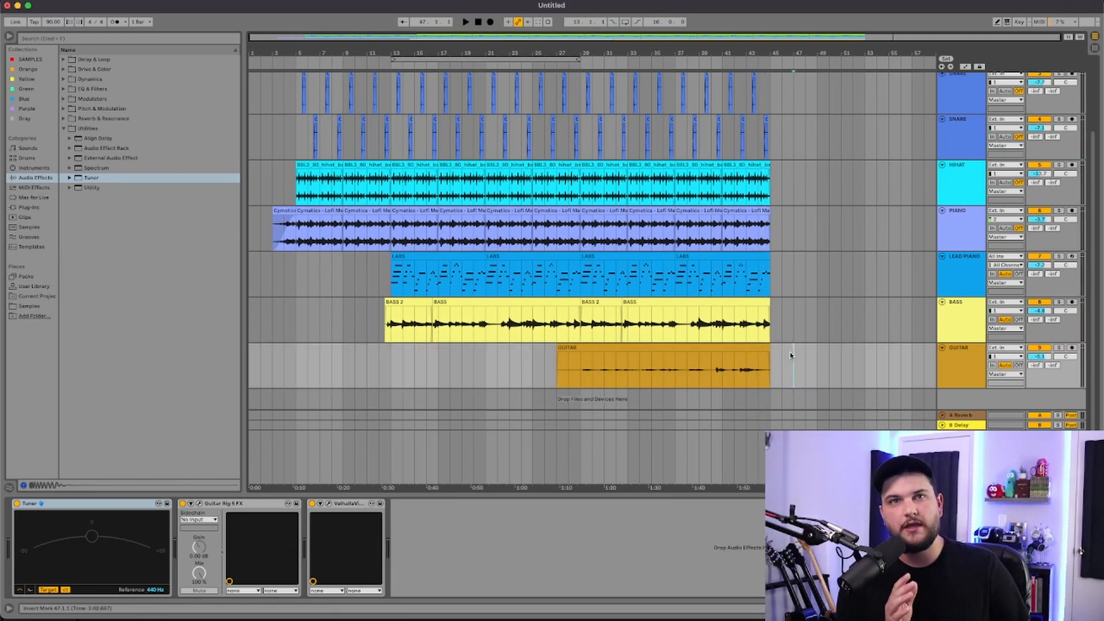